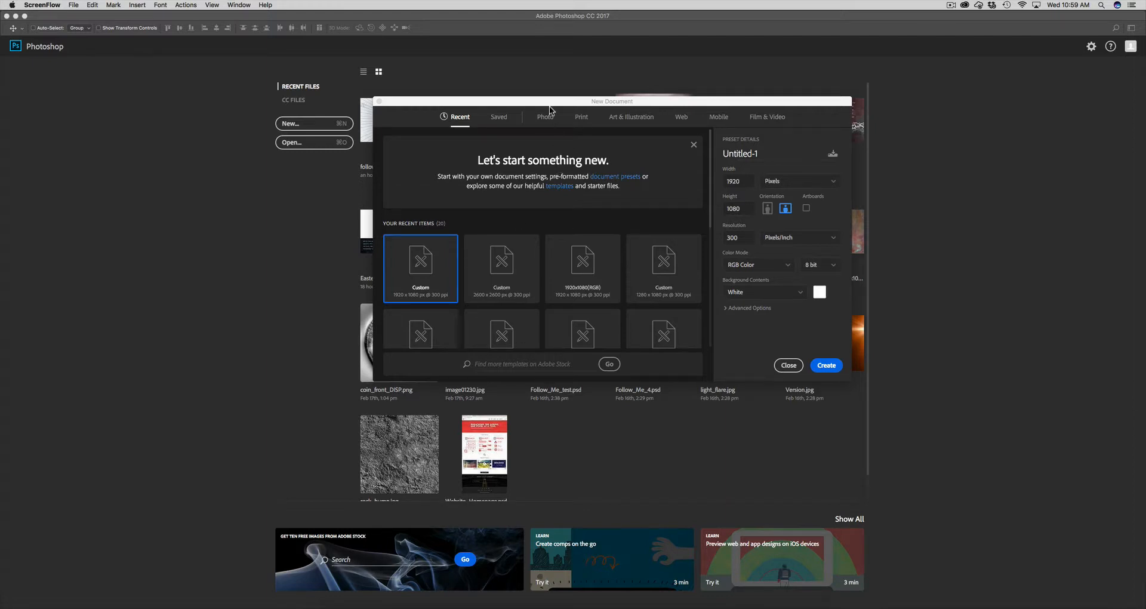
# Create Untitled-1 at 1920 × 1080 pixels, 300 ppi, RGB Color, with a white background
pyautogui.moveTo(549, 106); pyautogui.dragTo(542, 110)
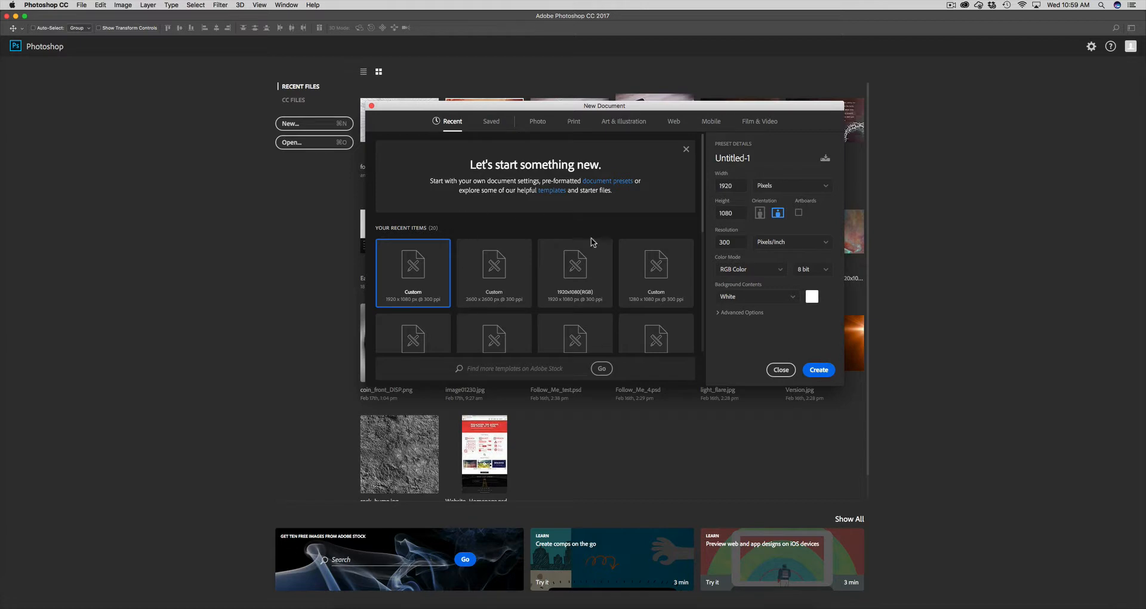
pyautogui.click(718, 187)
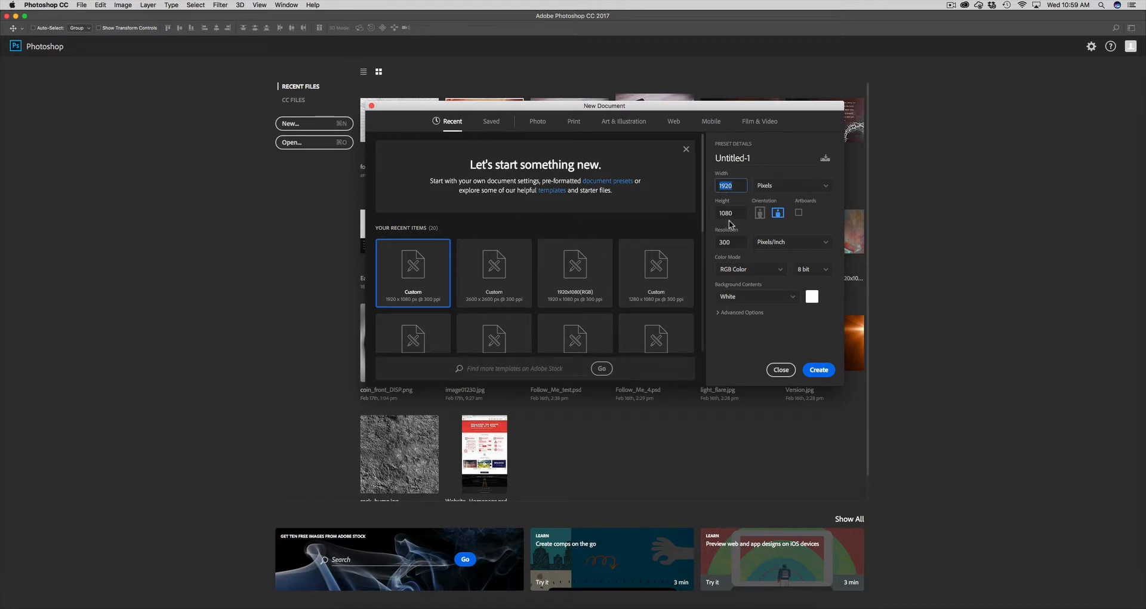
pyautogui.click(770, 189)
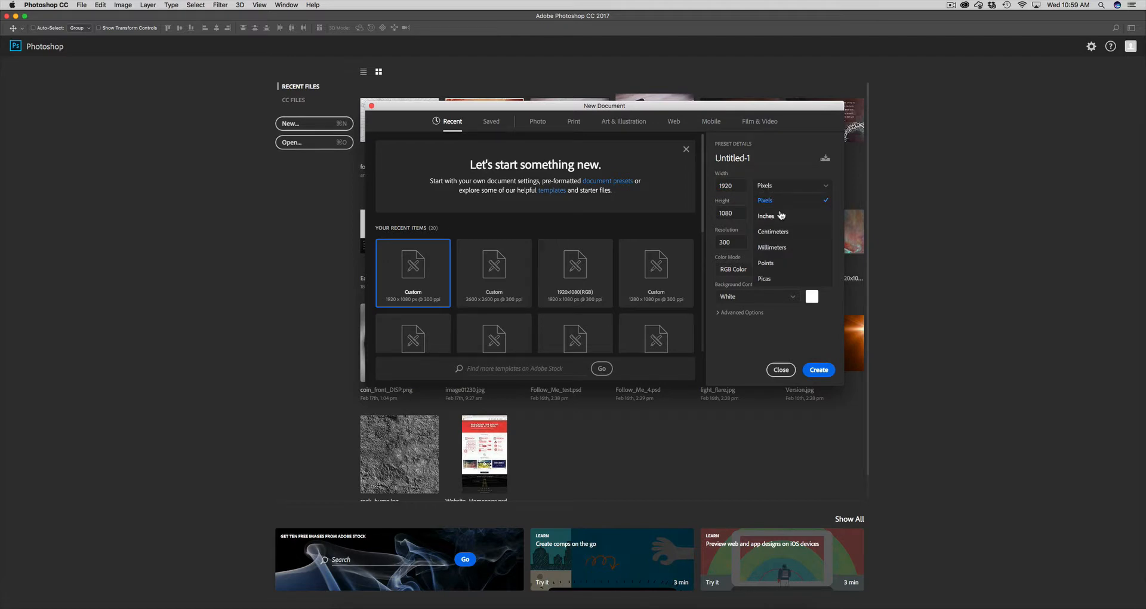
pyautogui.click(772, 186)
pyautogui.doubleClick(735, 242)
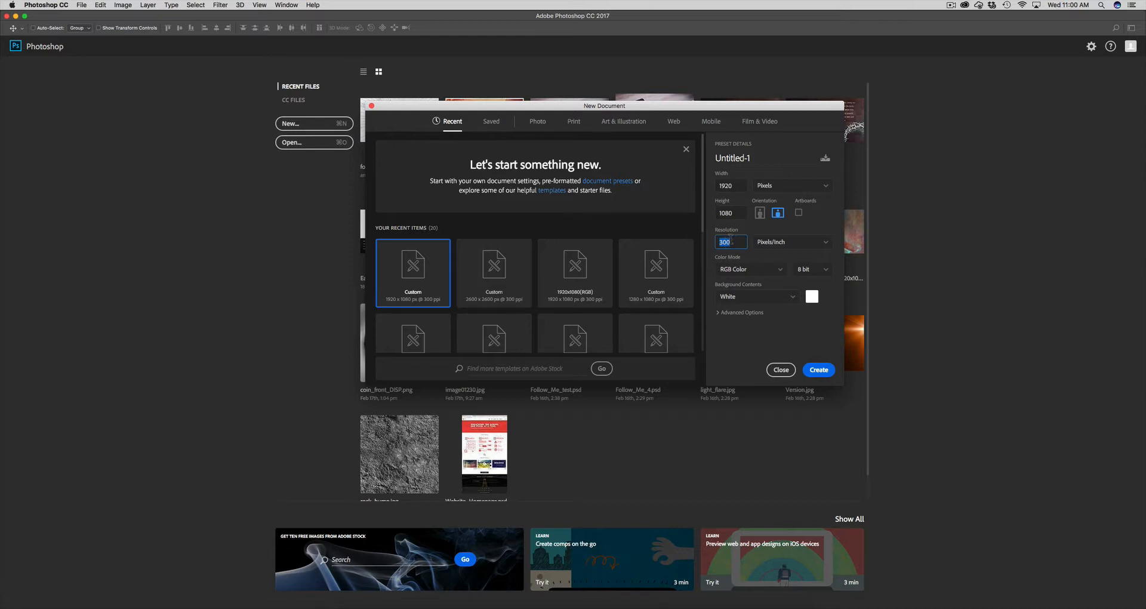
pyautogui.click(741, 274)
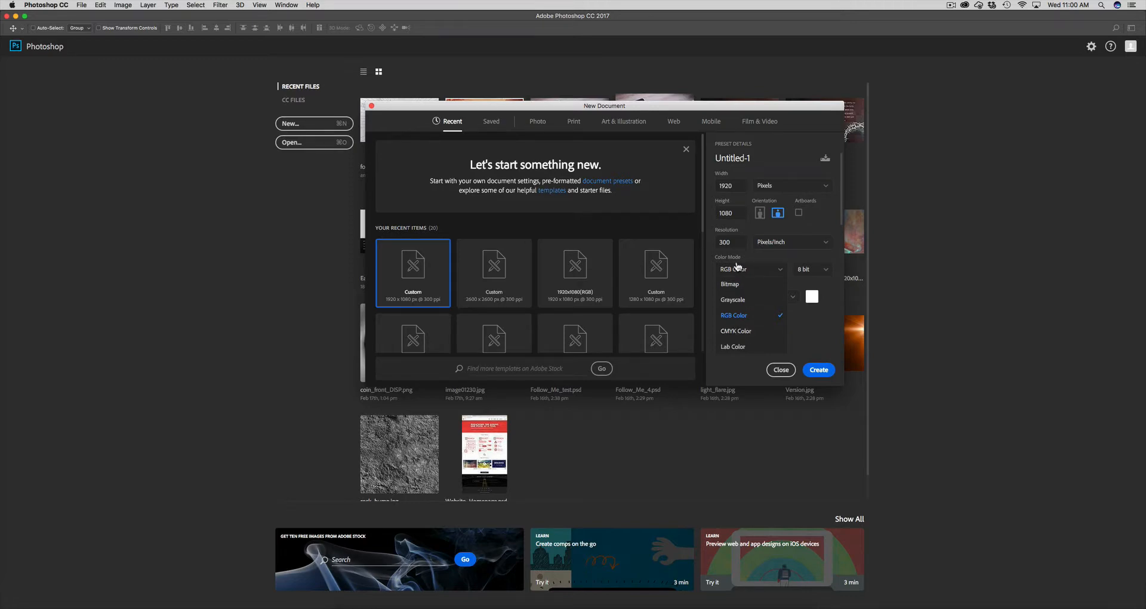
pyautogui.click(738, 267)
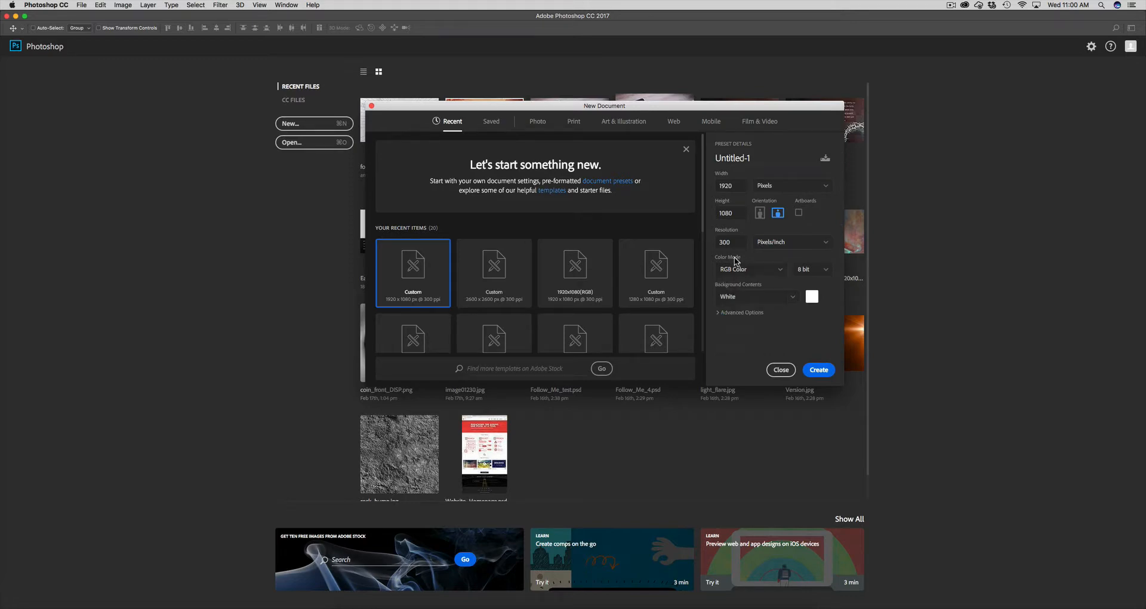
pyautogui.click(818, 370)
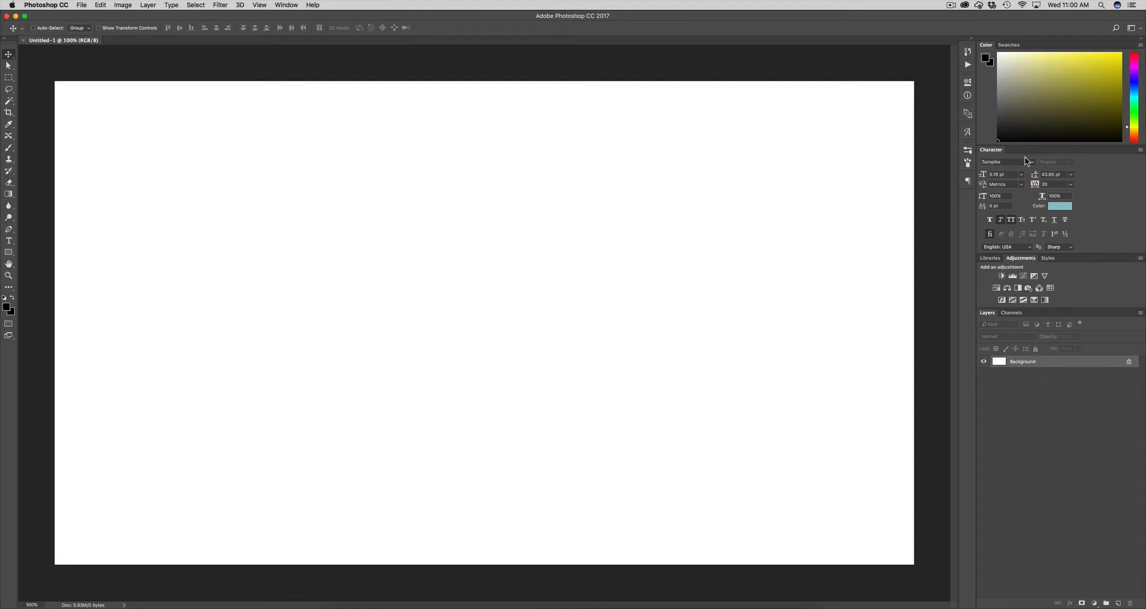
pyautogui.click(287, 5)
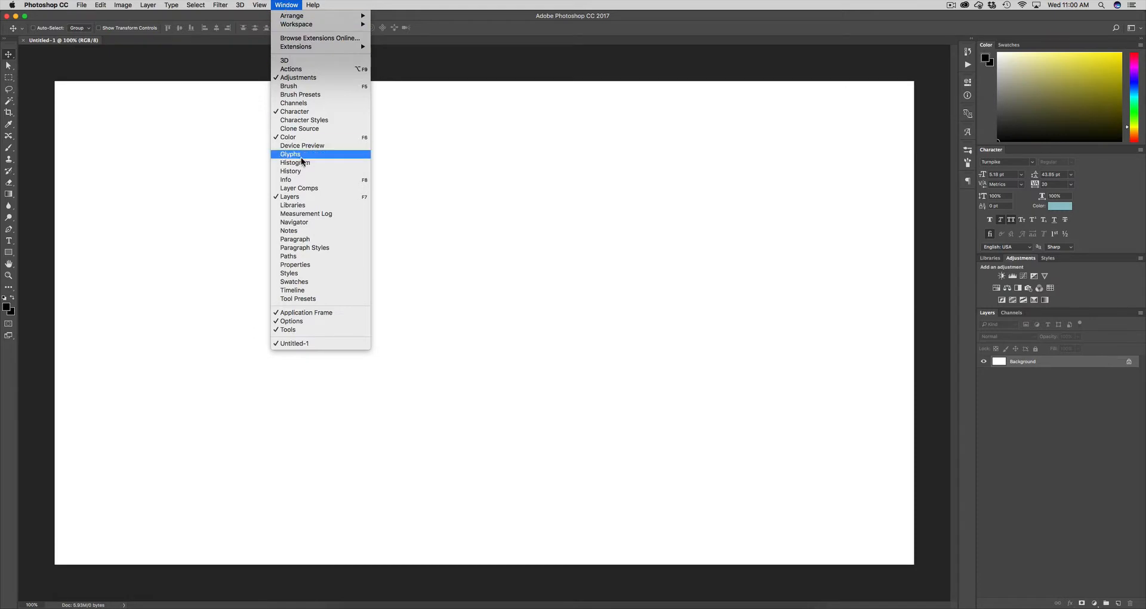
pyautogui.click(285, 5)
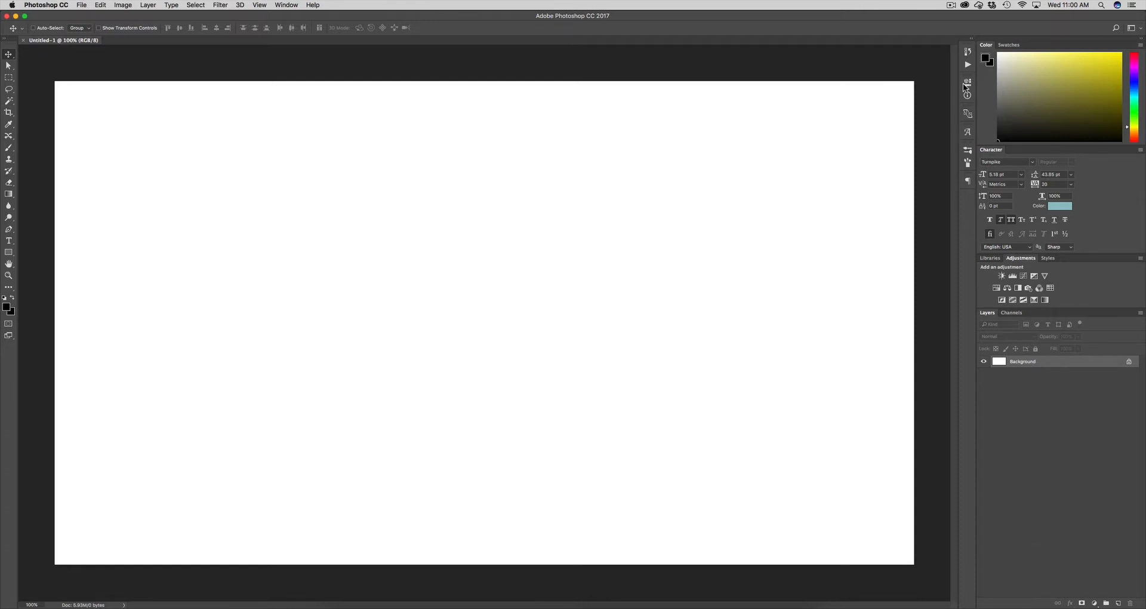
pyautogui.click(969, 182)
pyautogui.click(969, 181)
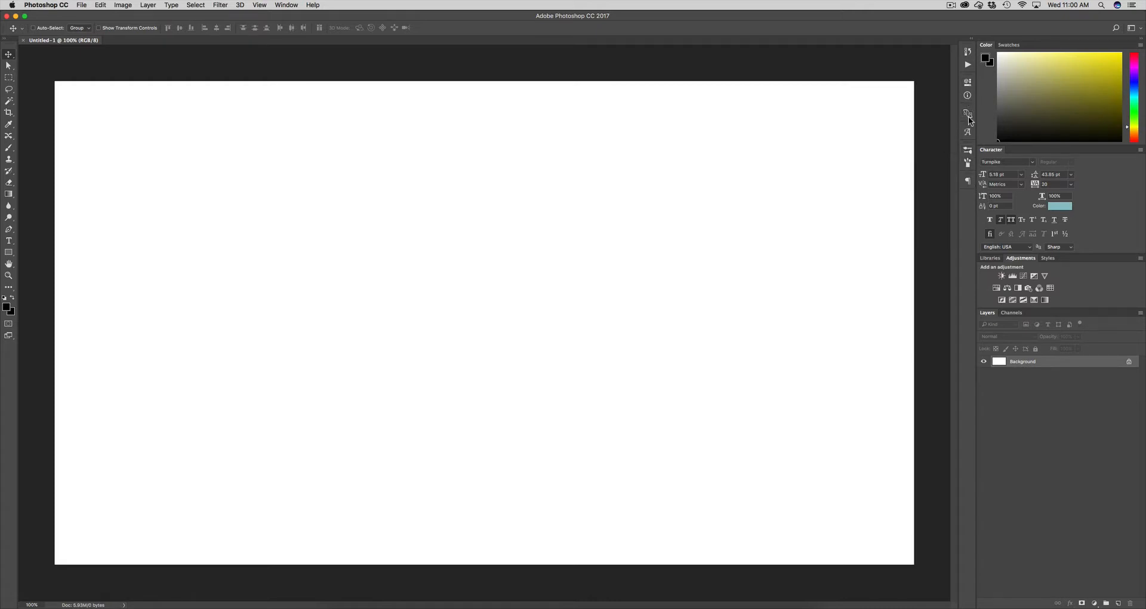
pyautogui.click(969, 83)
pyautogui.click(968, 84)
pyautogui.click(8, 241)
pyautogui.press('t')
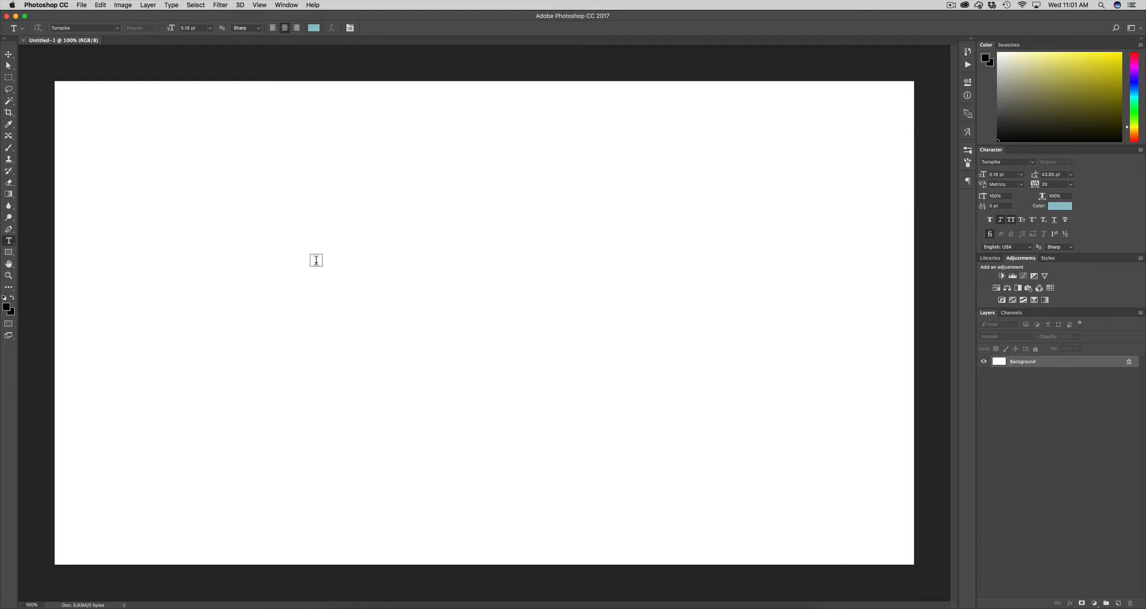
pyautogui.click(323, 269)
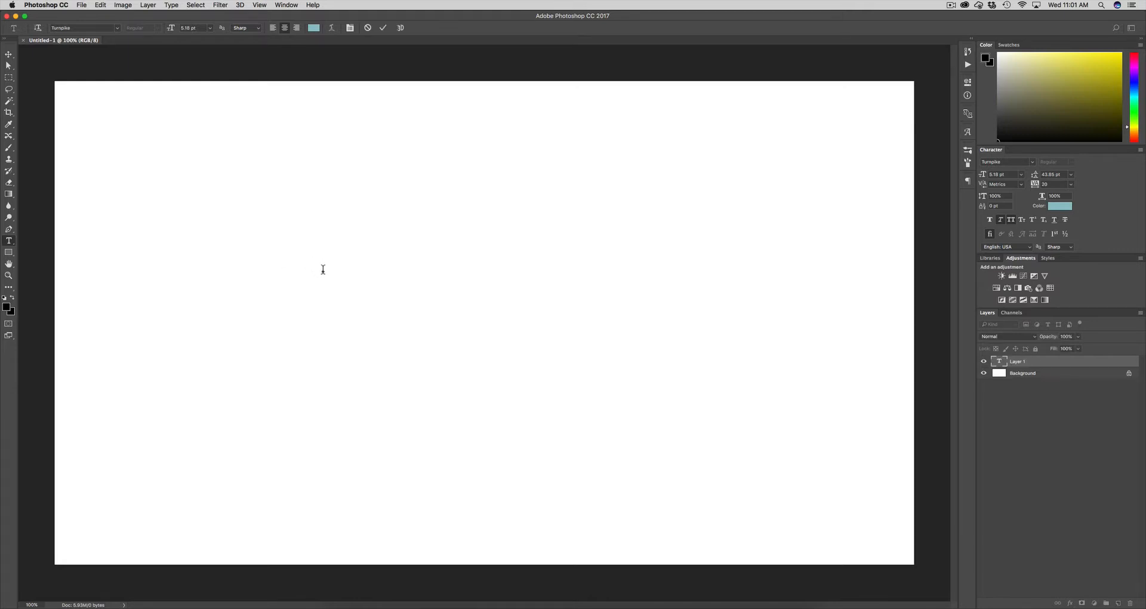
pyautogui.write('pixel breacher')
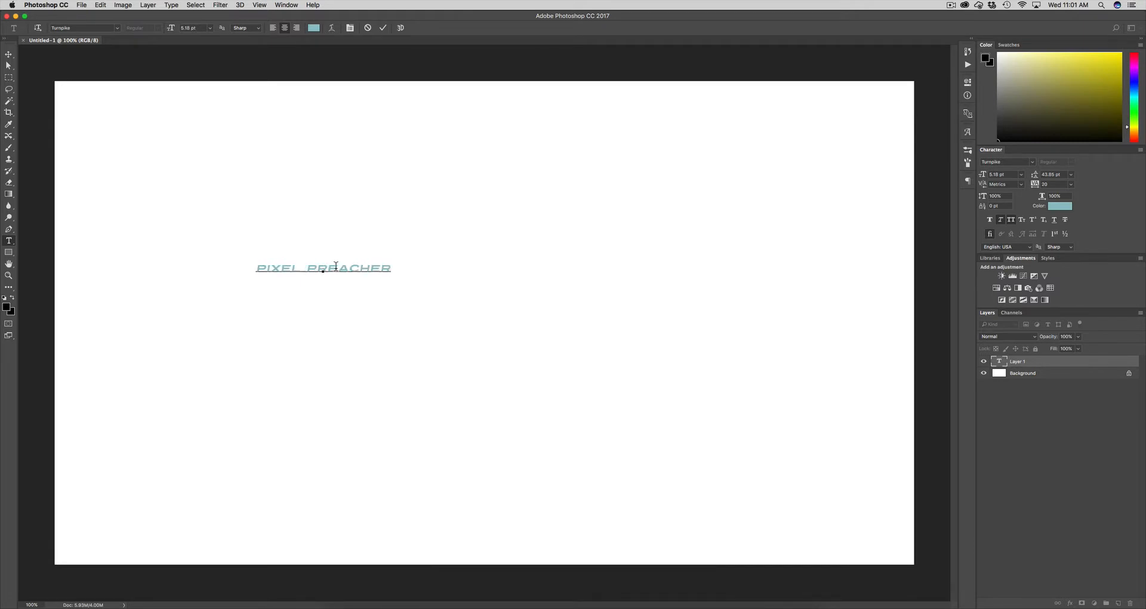
pyautogui.click(1059, 365)
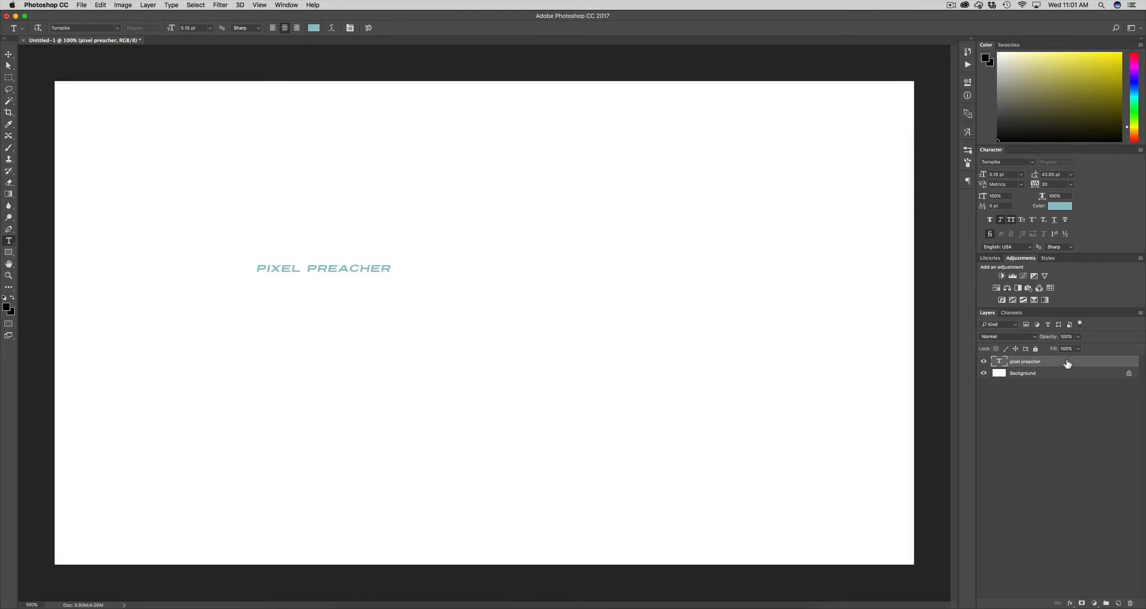
pyautogui.press('BackSpace')
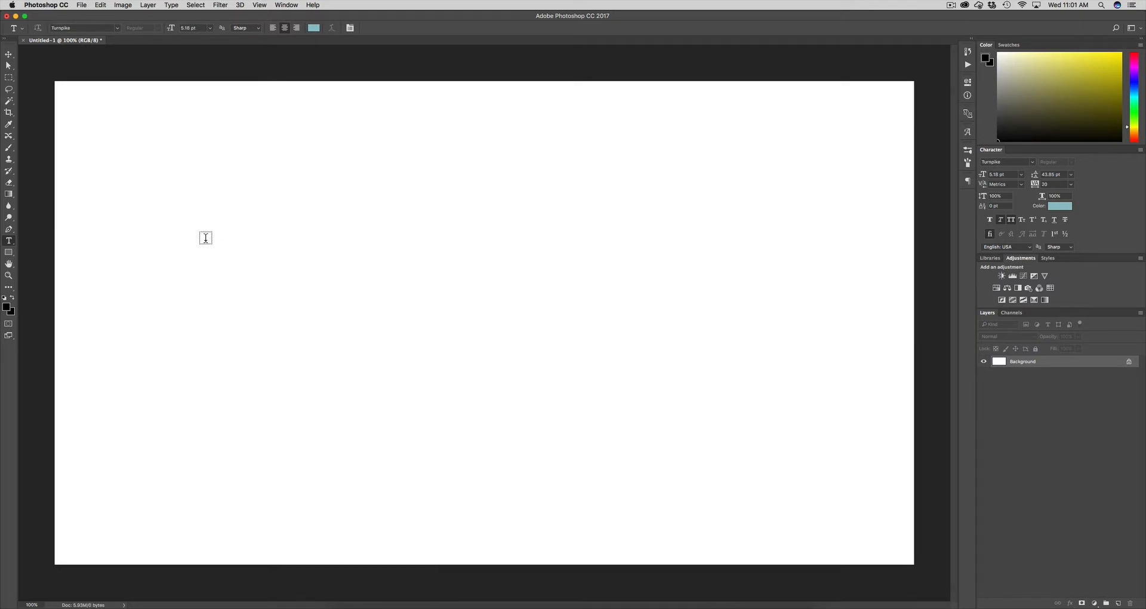
# Draw a wide paragraph box, type 'Pixel Preacher', move it lower, and select all its text
pyautogui.moveTo(201, 227); pyautogui.dragTo(746, 301)
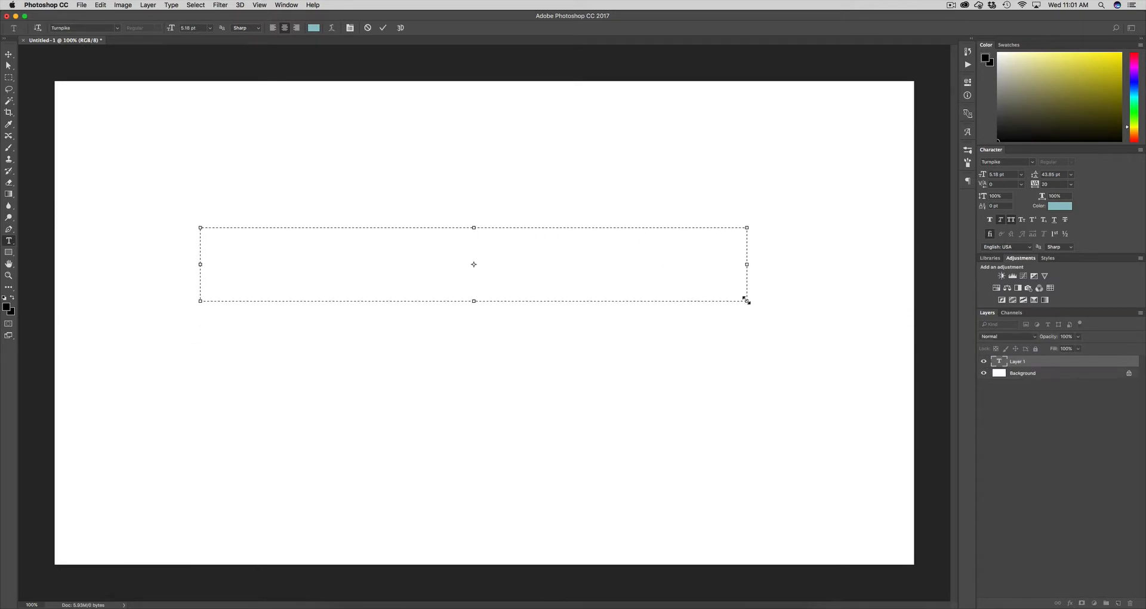
pyautogui.write('Pixel ')
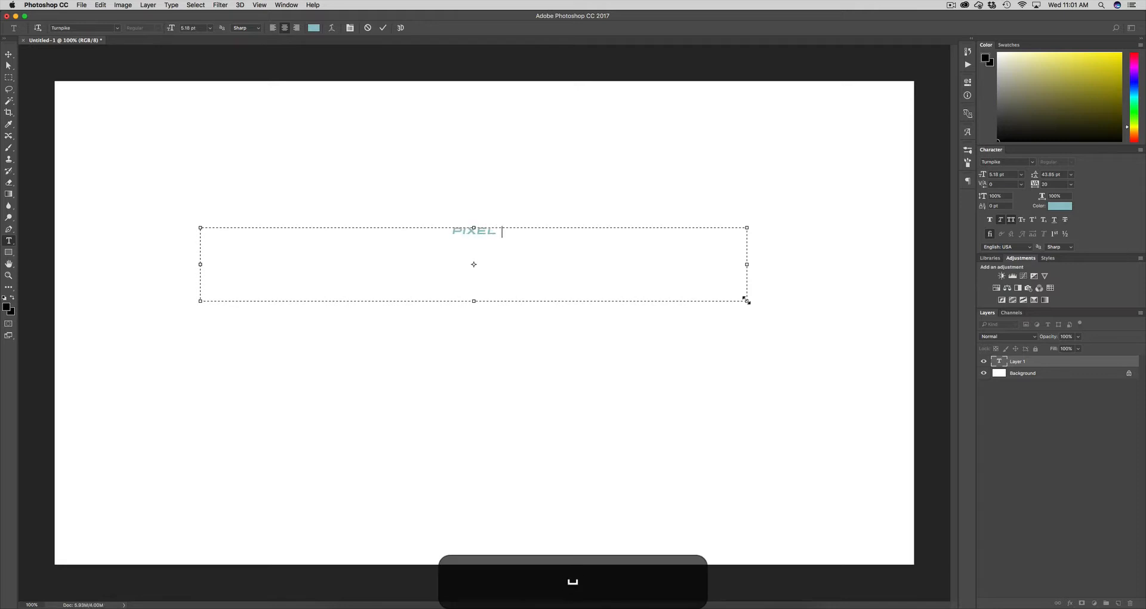
pyautogui.write('Preacher')
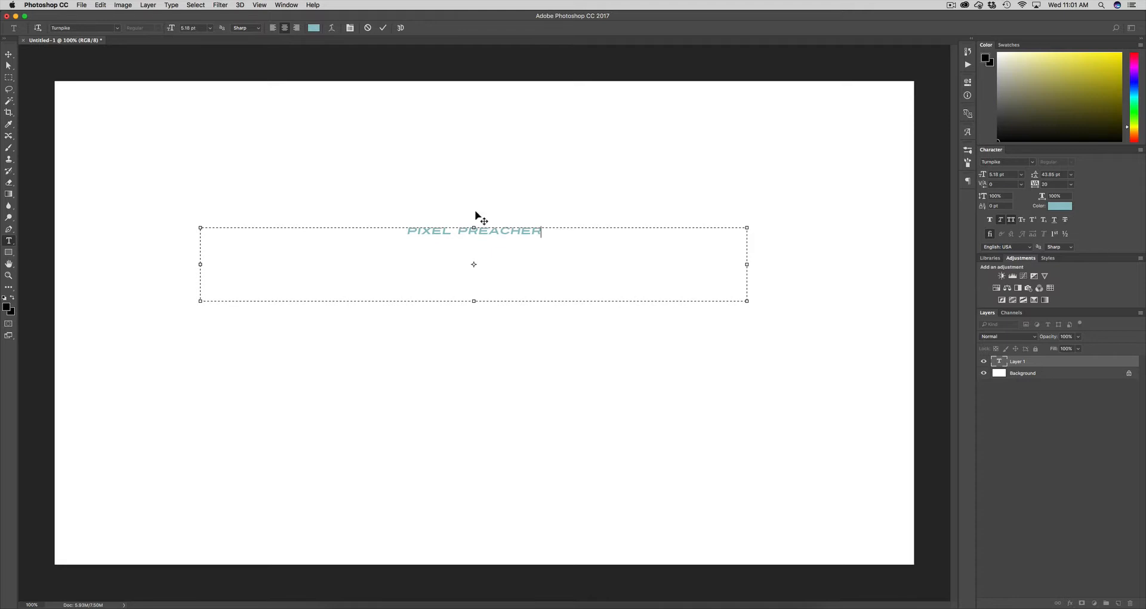
pyautogui.moveTo(474, 215); pyautogui.dragTo(476, 252)
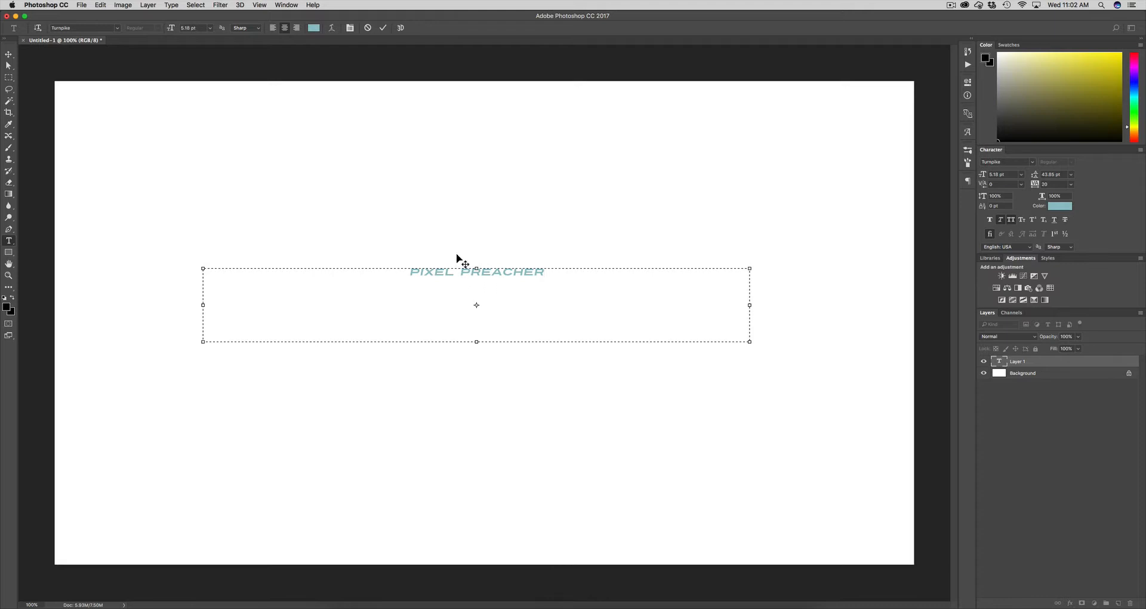
pyautogui.moveTo(457, 255)
pyautogui.mouseDown()
pyautogui.moveTo(463, 304)
pyautogui.moveTo(461, 273)
pyautogui.mouseUp()
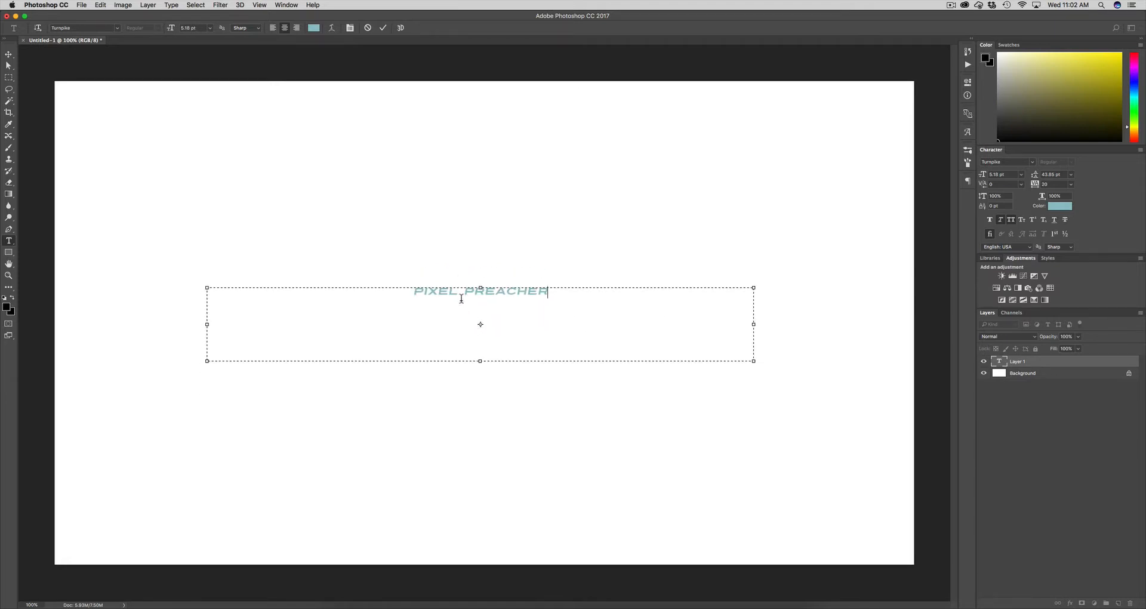
pyautogui.click(442, 288)
pyautogui.press('super+a')
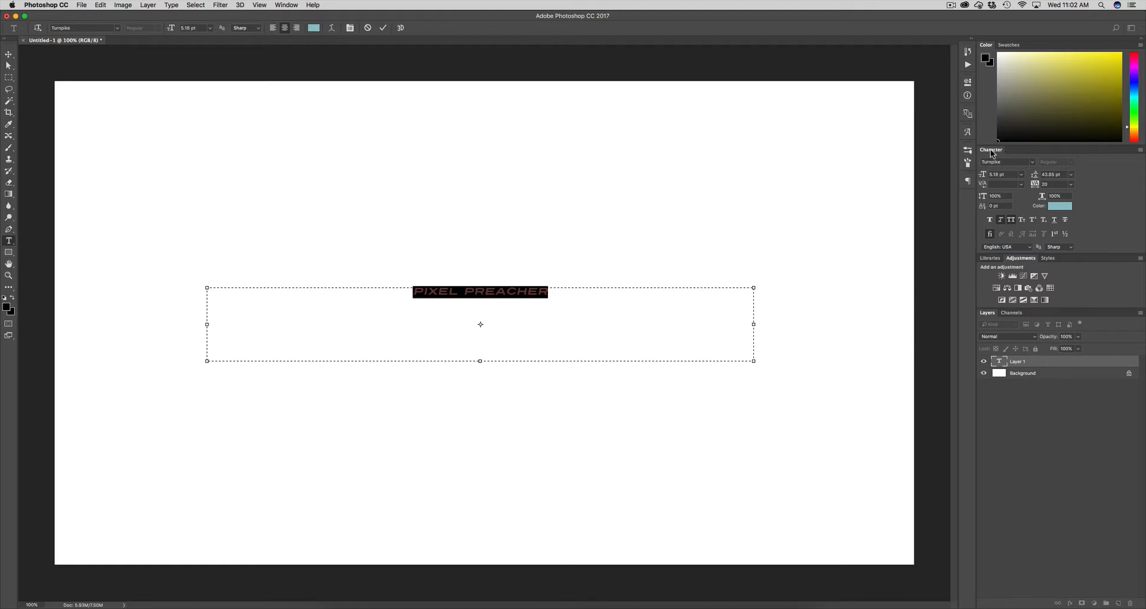
# Switch the selected title's font from Turnpike to Acrom ExtraBold
pyautogui.click(286, 5)
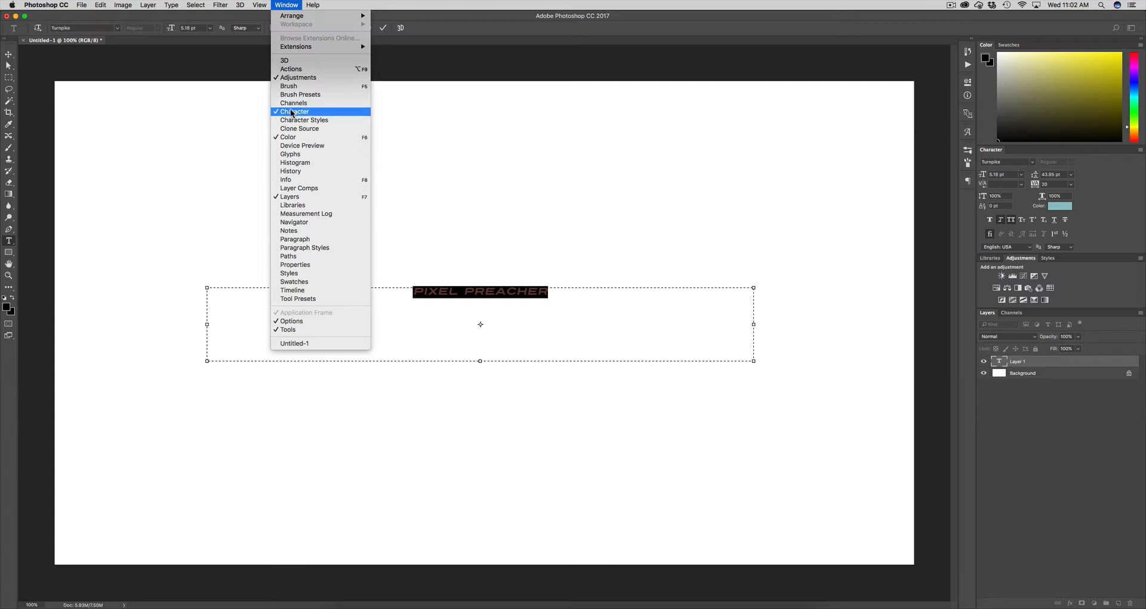
pyautogui.click(289, 6)
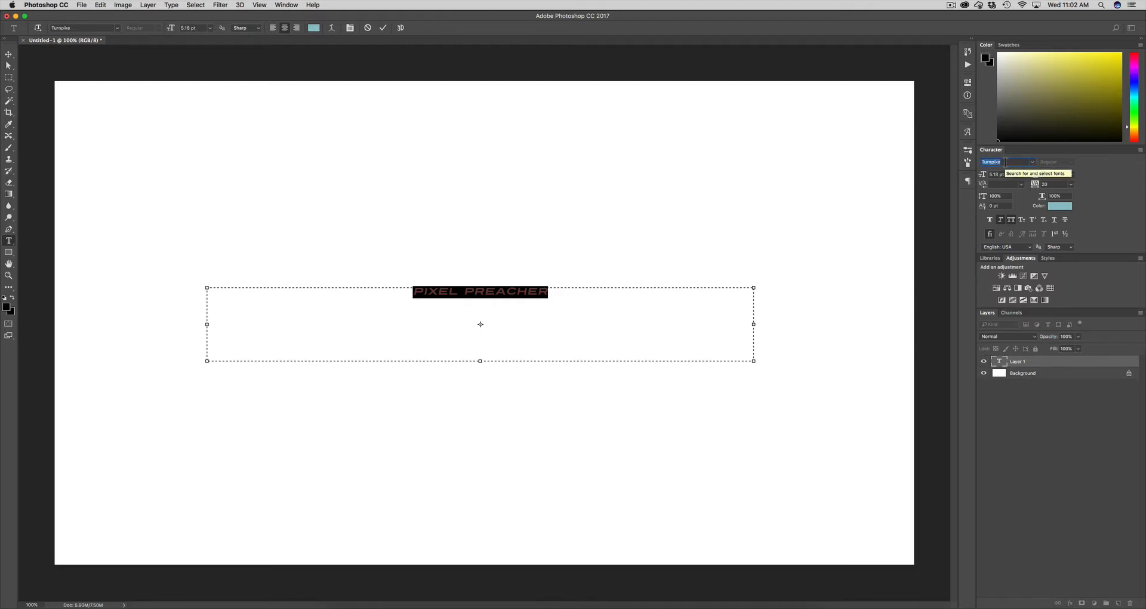
pyautogui.write('Cm')
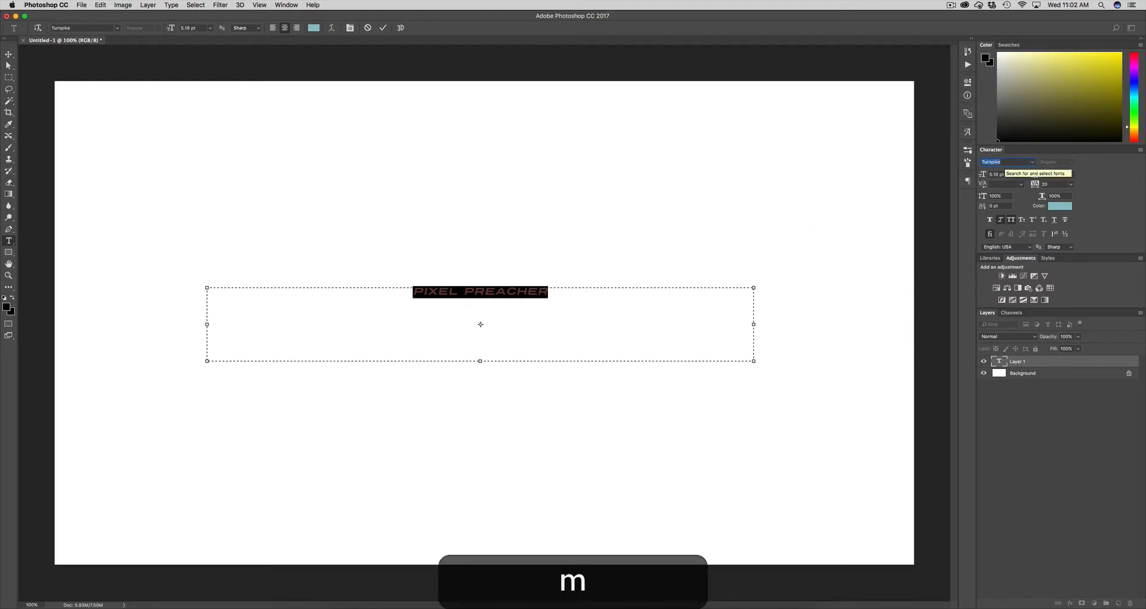
pyautogui.write('acrom')
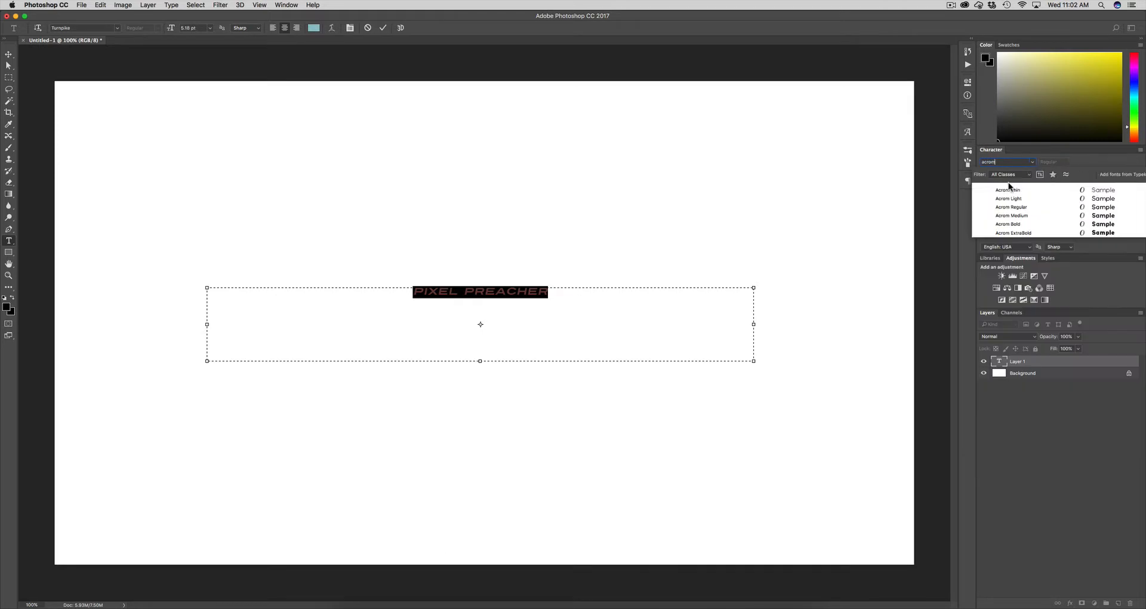
pyautogui.click(1012, 233)
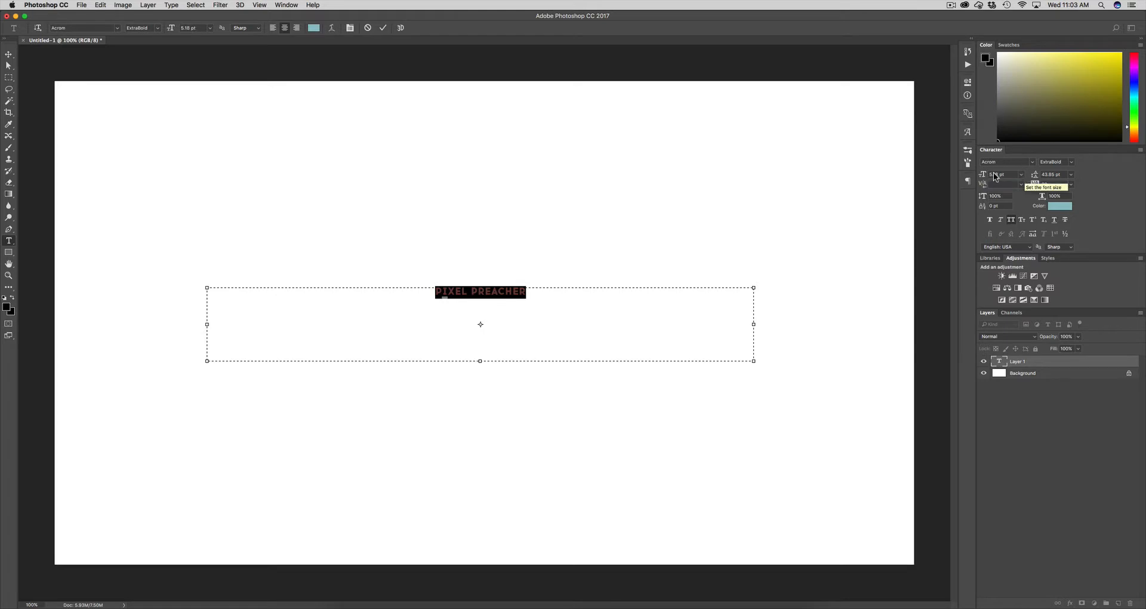
# Enlarge the title to 21.18 pt and set its letter tracking to 200
pyautogui.click(1020, 175)
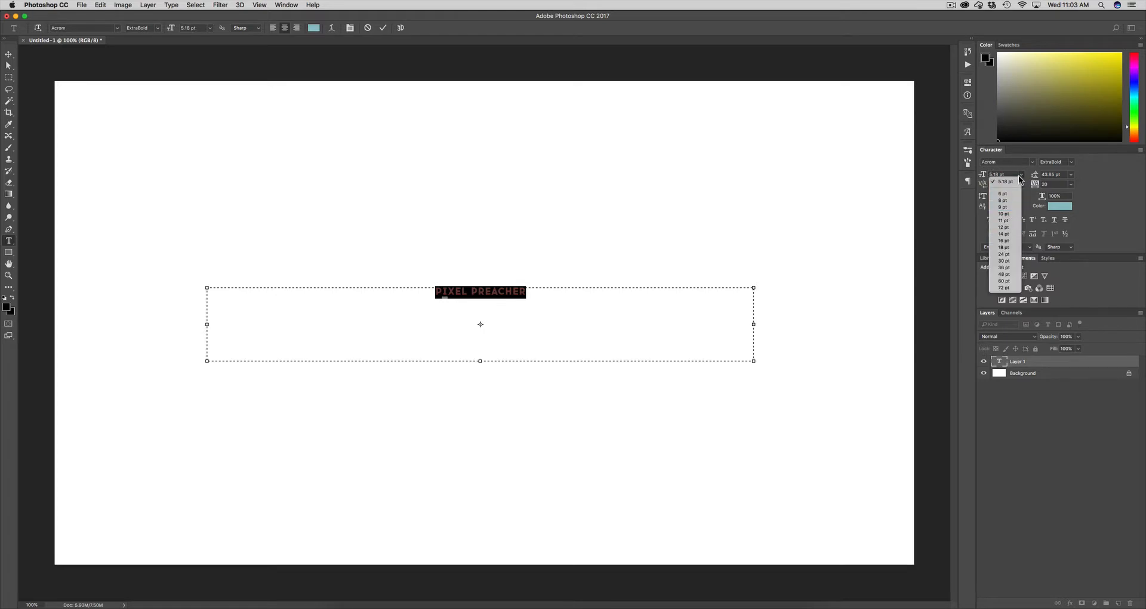
pyautogui.click(1021, 175)
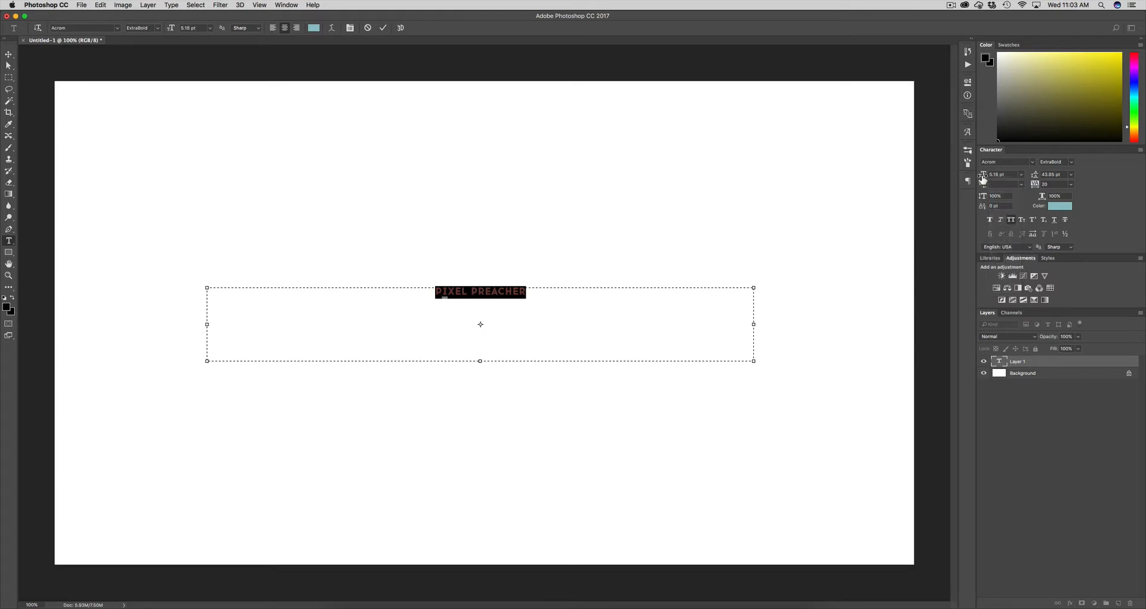
pyautogui.moveTo(983, 177); pyautogui.dragTo(993, 176)
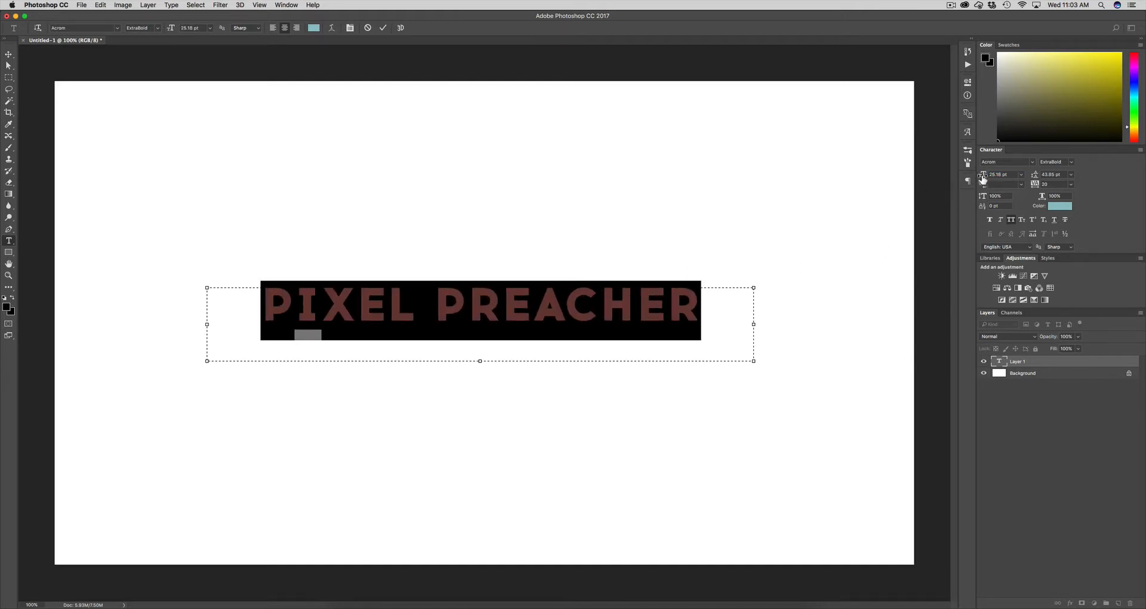
pyautogui.moveTo(983, 177); pyautogui.dragTo(981, 178)
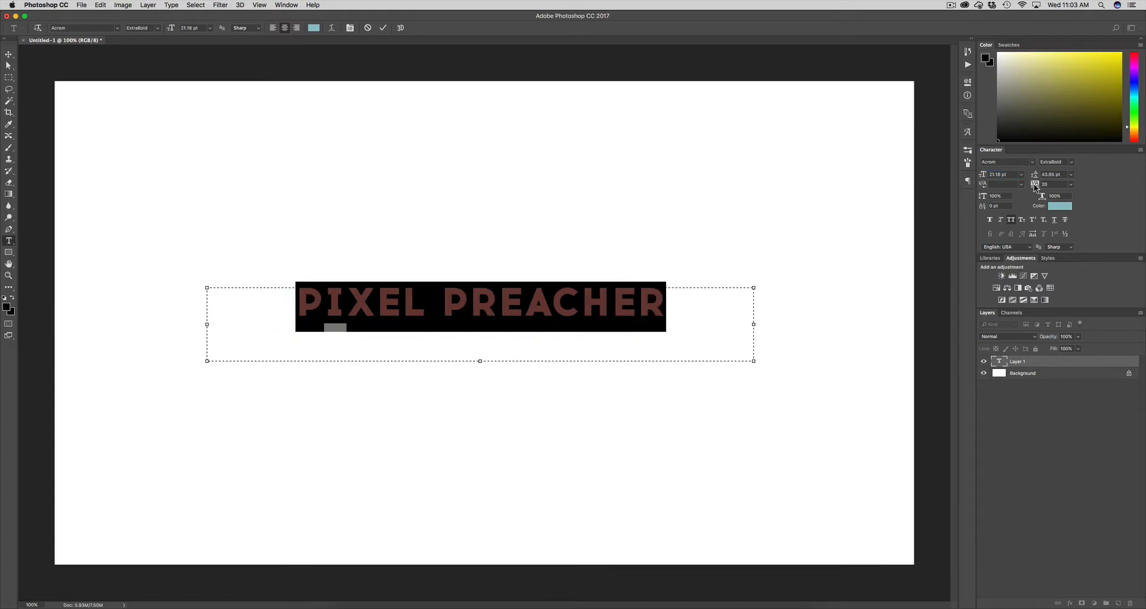
pyautogui.moveTo(1035, 187); pyautogui.dragTo(1041, 190)
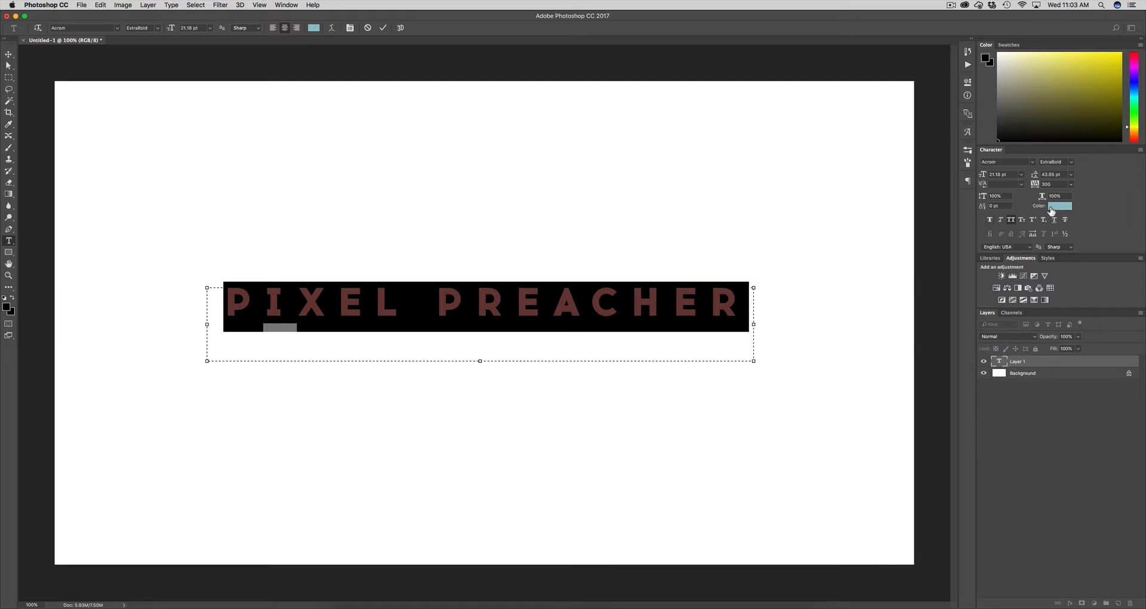
# Colour the PIXEL PREACHER text red #ce4b3d (RGB 206/75/61) using the Color Picker
pyautogui.click(1060, 206)
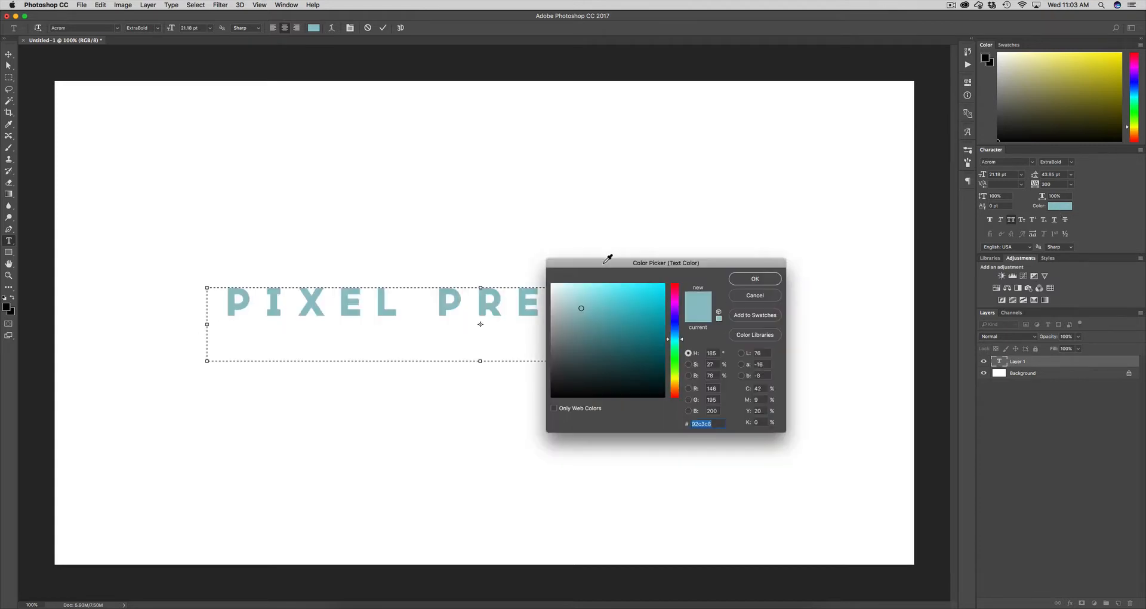
pyautogui.moveTo(608, 263); pyautogui.dragTo(584, 245)
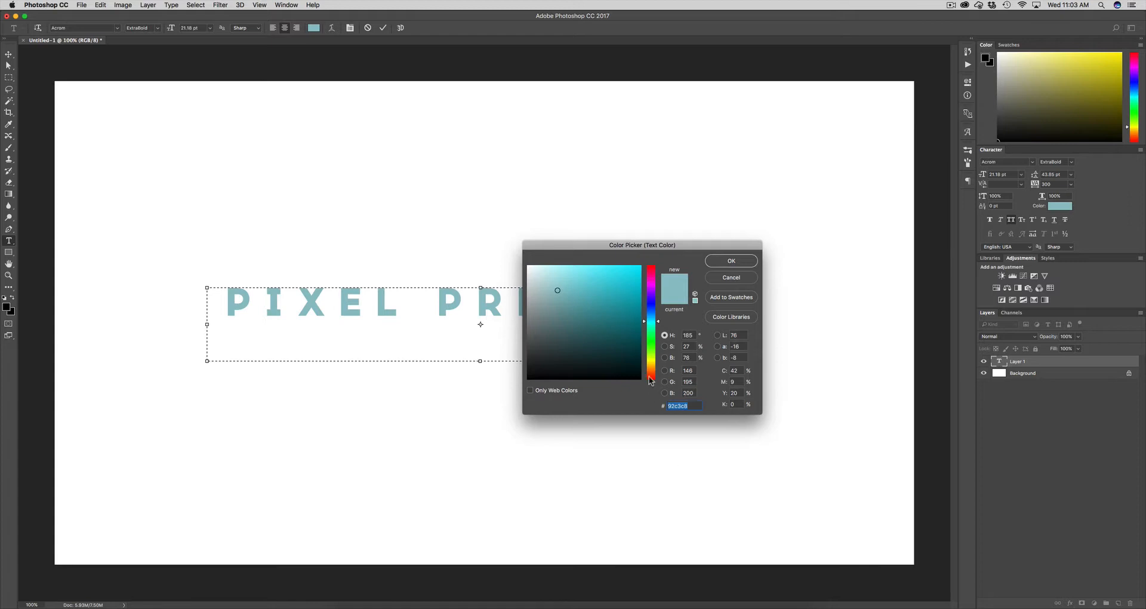
pyautogui.moveTo(653, 385); pyautogui.dragTo(652, 375)
pyautogui.click(615, 293)
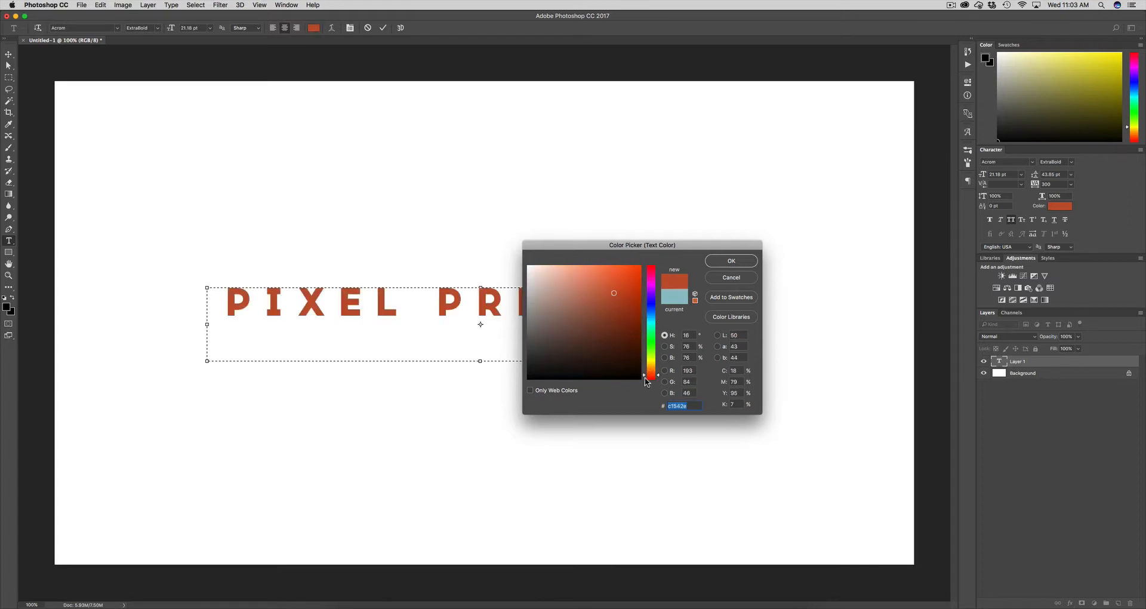
pyautogui.click(646, 378)
pyautogui.click(608, 288)
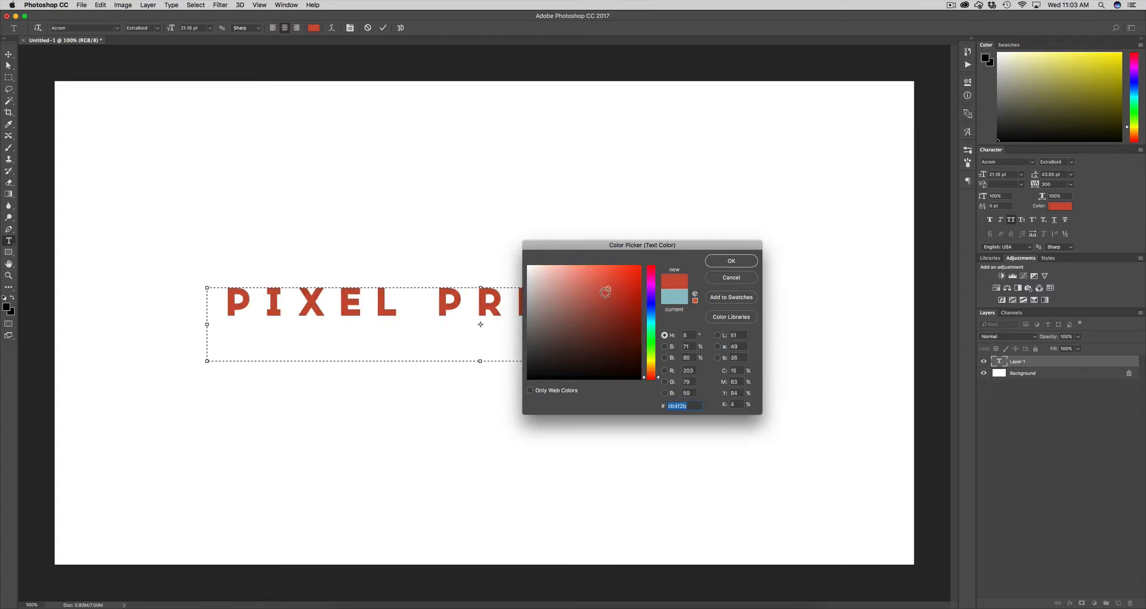
pyautogui.click(593, 294)
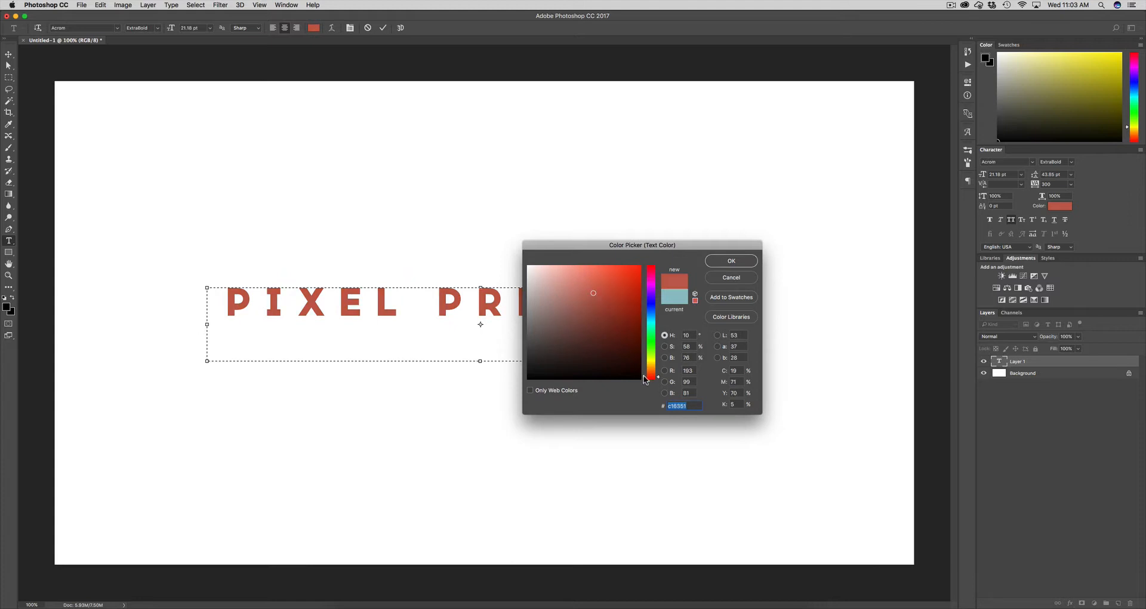
pyautogui.click(608, 287)
pyautogui.click(731, 261)
pyautogui.click(441, 325)
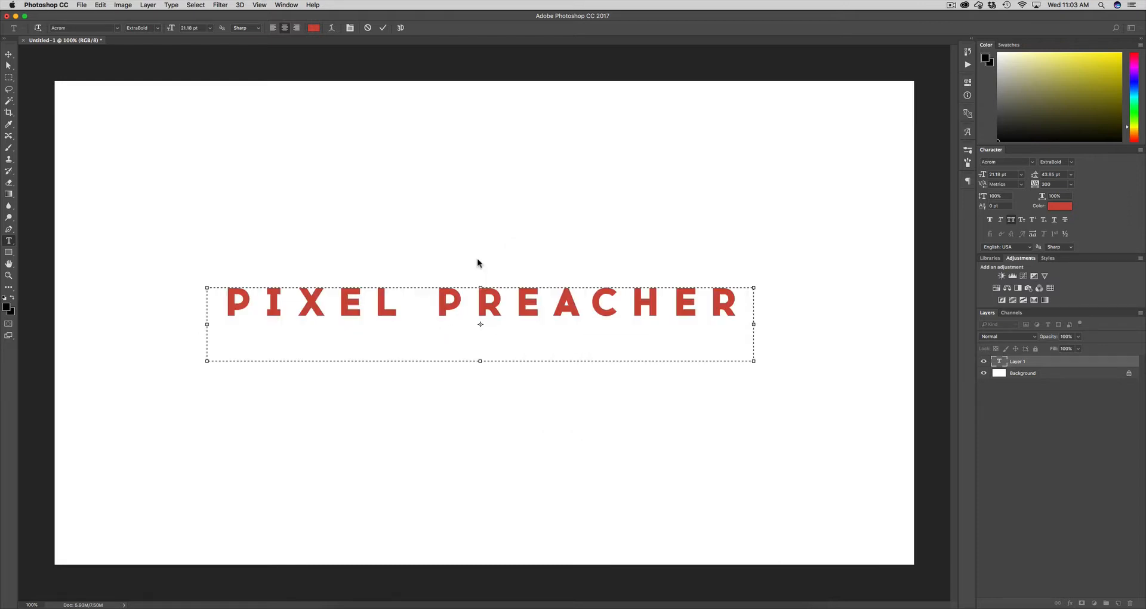
# Scale the text to 13.18 pt, drag its box lower, and narrow the box from the left
pyautogui.moveTo(477, 267); pyautogui.dragTo(478, 293)
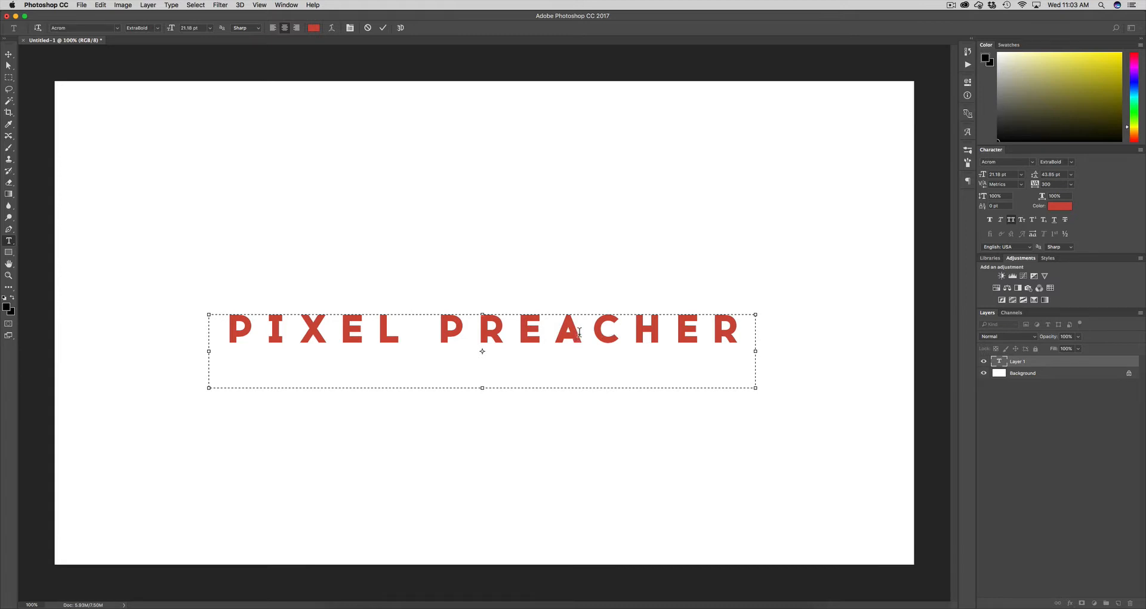
pyautogui.press('super+a')
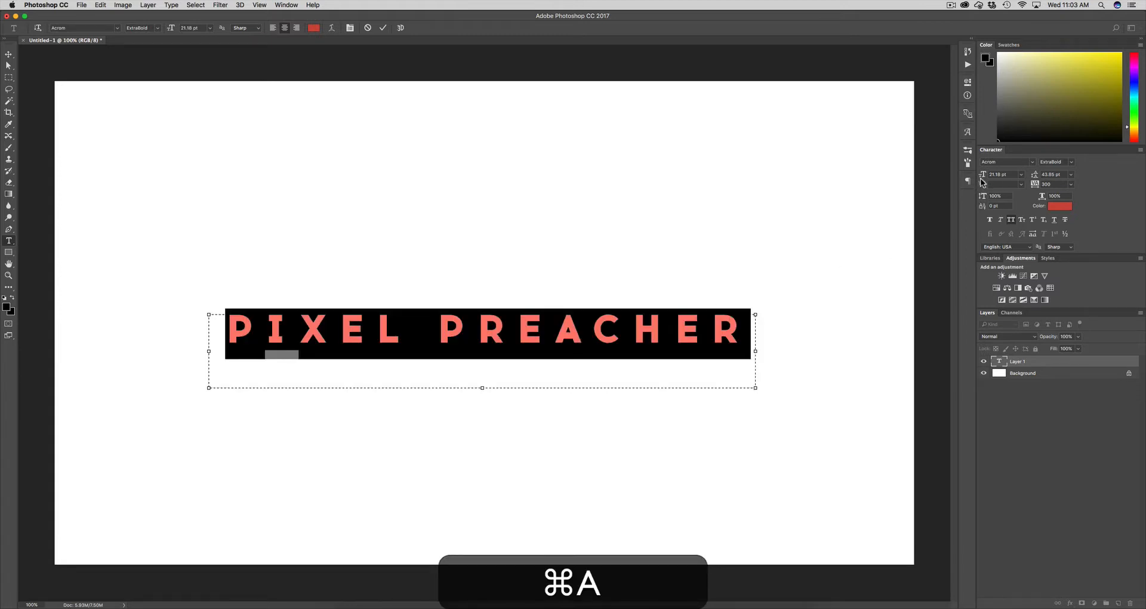
pyautogui.moveTo(983, 182); pyautogui.dragTo(614, 295)
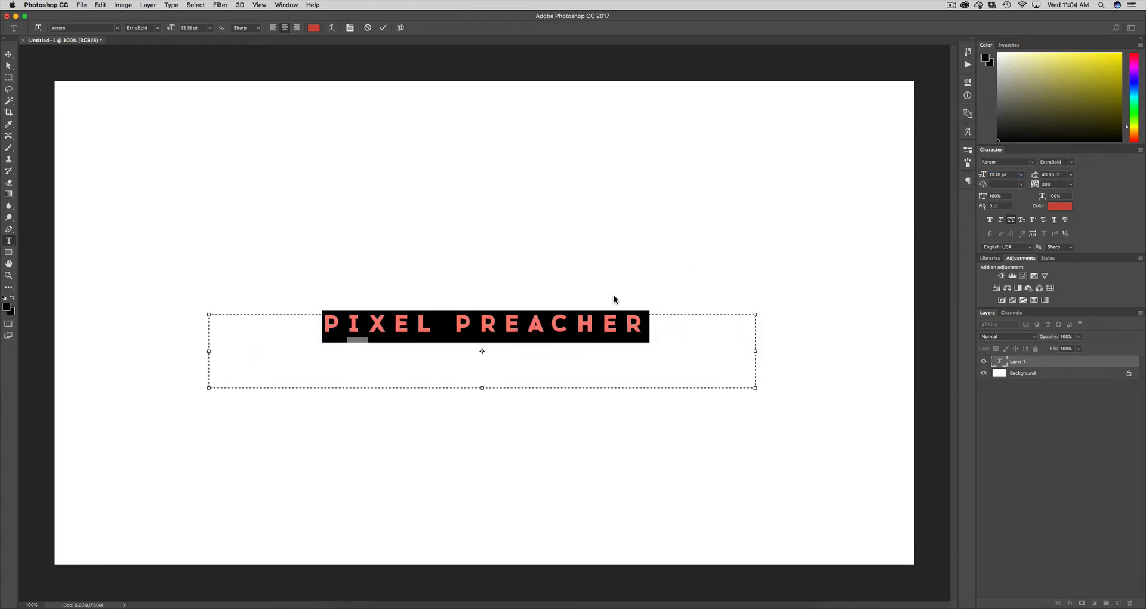
pyautogui.click(600, 321)
pyautogui.moveTo(485, 298); pyautogui.dragTo(481, 342)
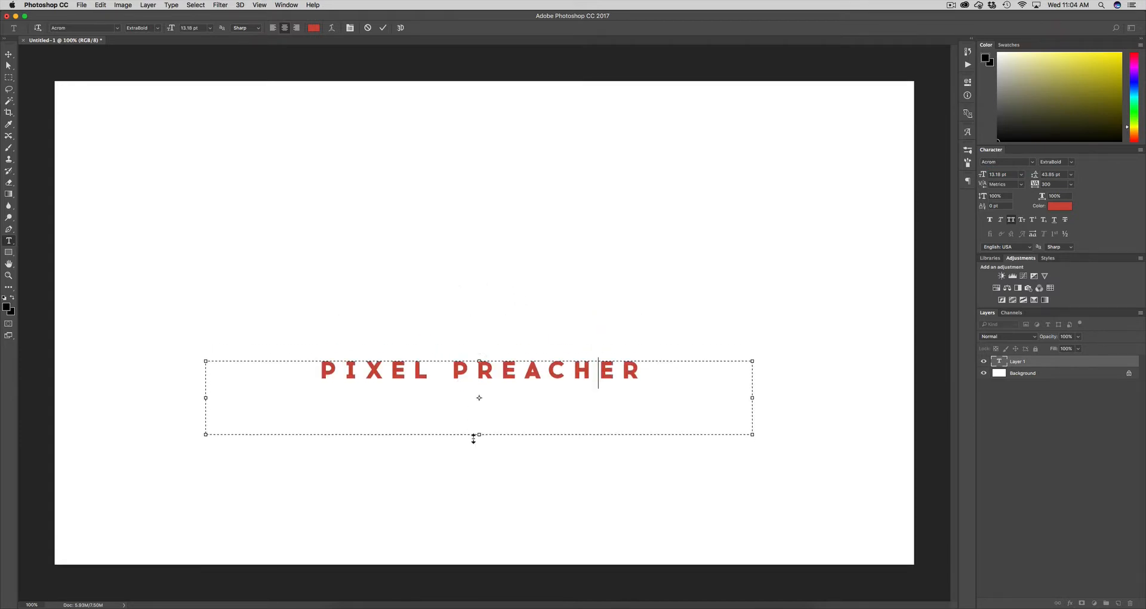
pyautogui.moveTo(481, 345); pyautogui.dragTo(481, 349)
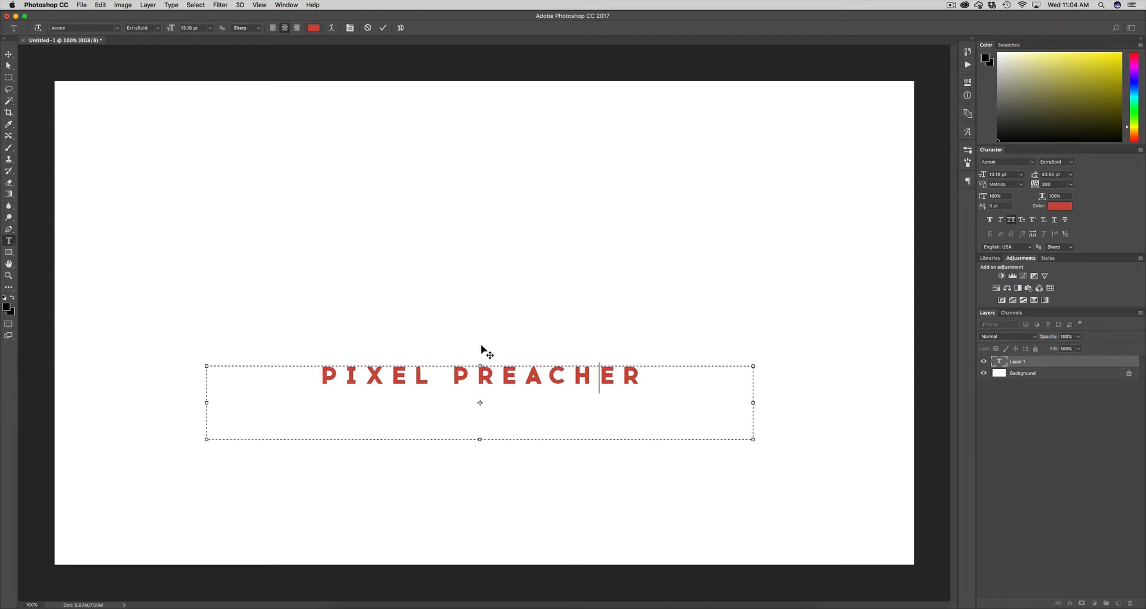
pyautogui.moveTo(207, 439); pyautogui.dragTo(502, 417)
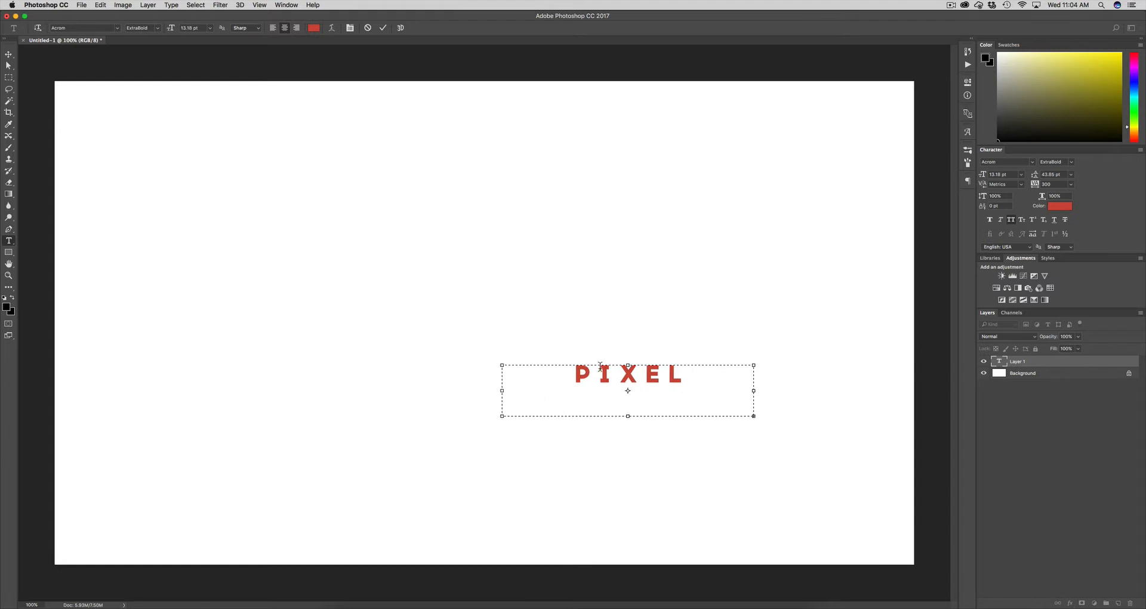
# Make the box taller and set leading to 14.55 pt, then shift the text block left
pyautogui.moveTo(630, 420); pyautogui.dragTo(627, 484)
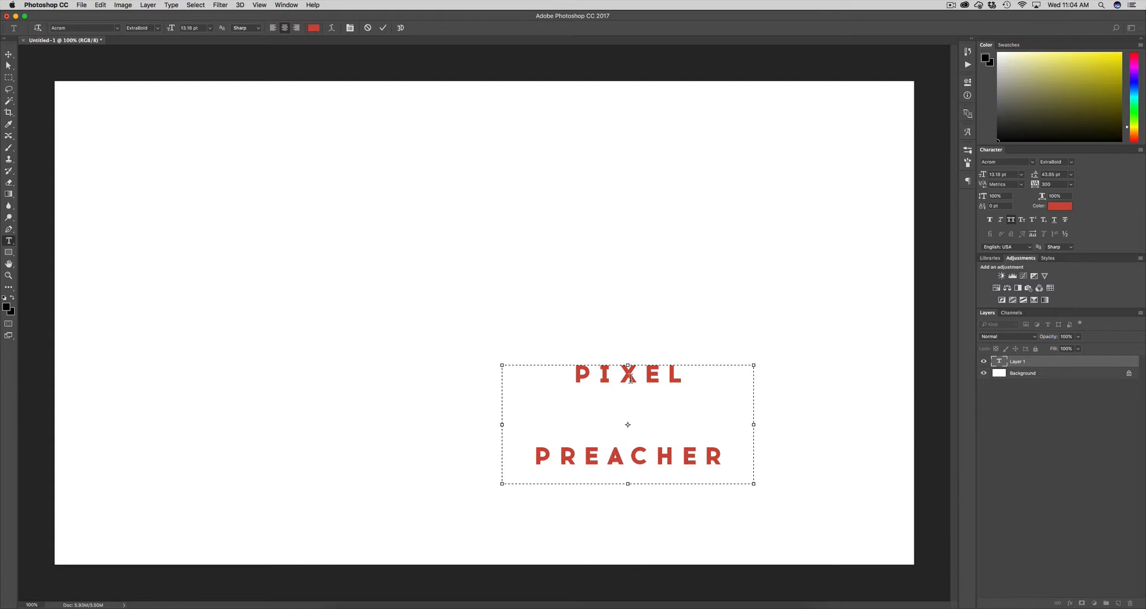
pyautogui.press('super+a')
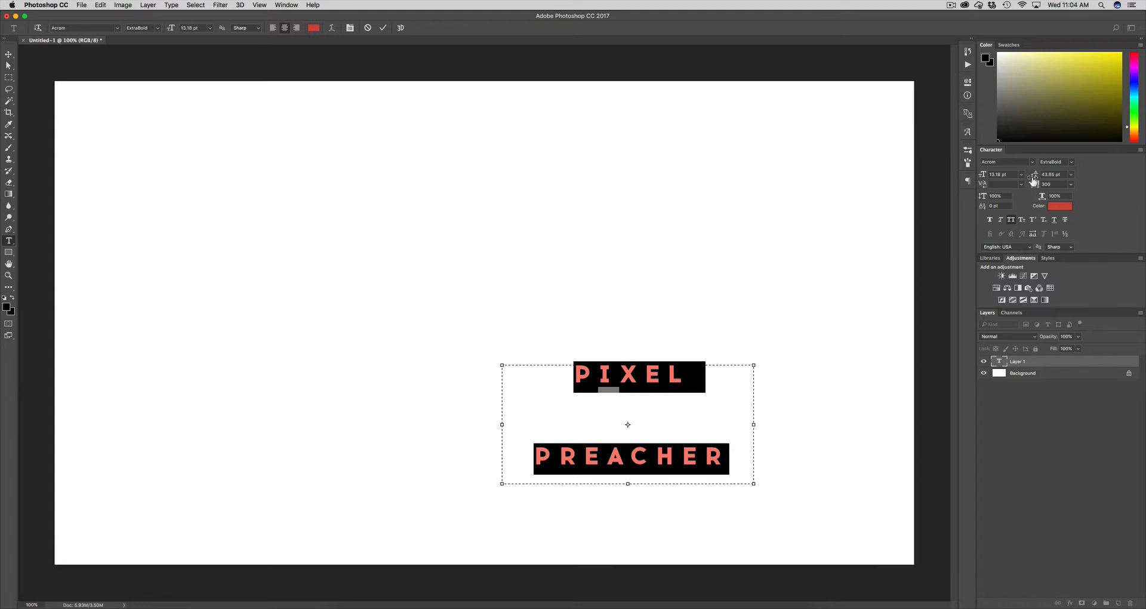
pyautogui.moveTo(1037, 177); pyautogui.dragTo(1023, 181)
pyautogui.click(599, 416)
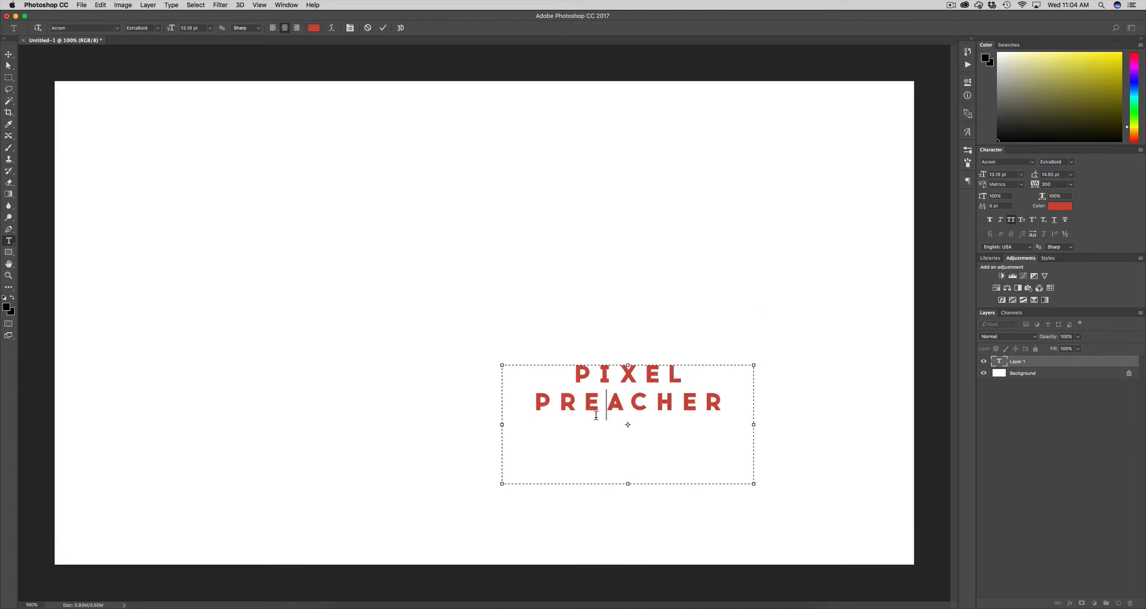
pyautogui.moveTo(601, 348); pyautogui.dragTo(454, 336)
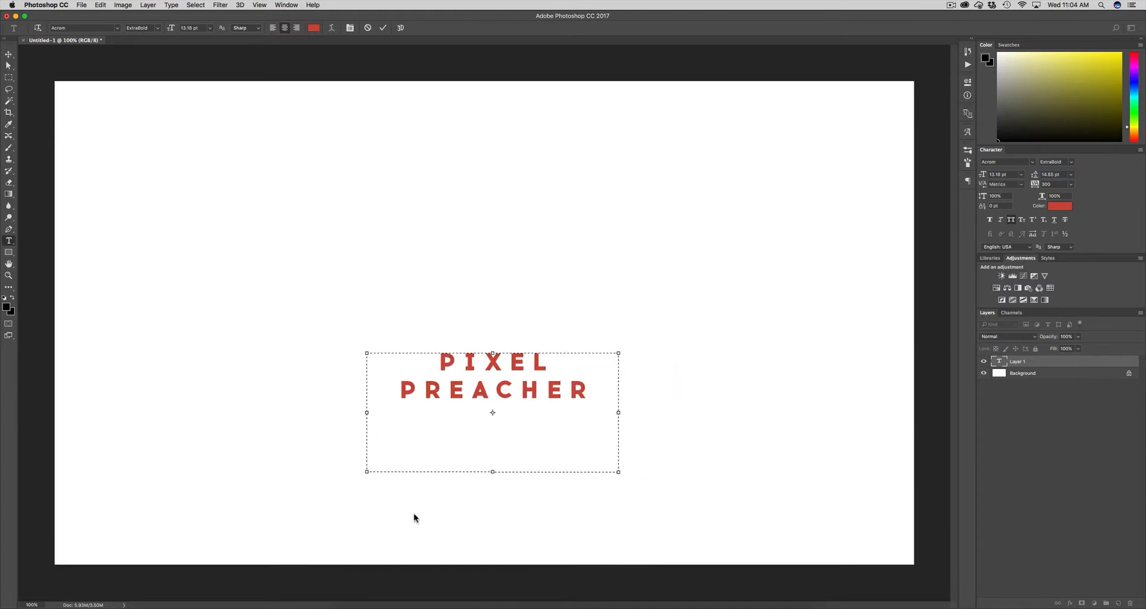
# Widen the text box to fit one line, position it below centre, and commit the text
pyautogui.moveTo(366, 474); pyautogui.dragTo(255, 456)
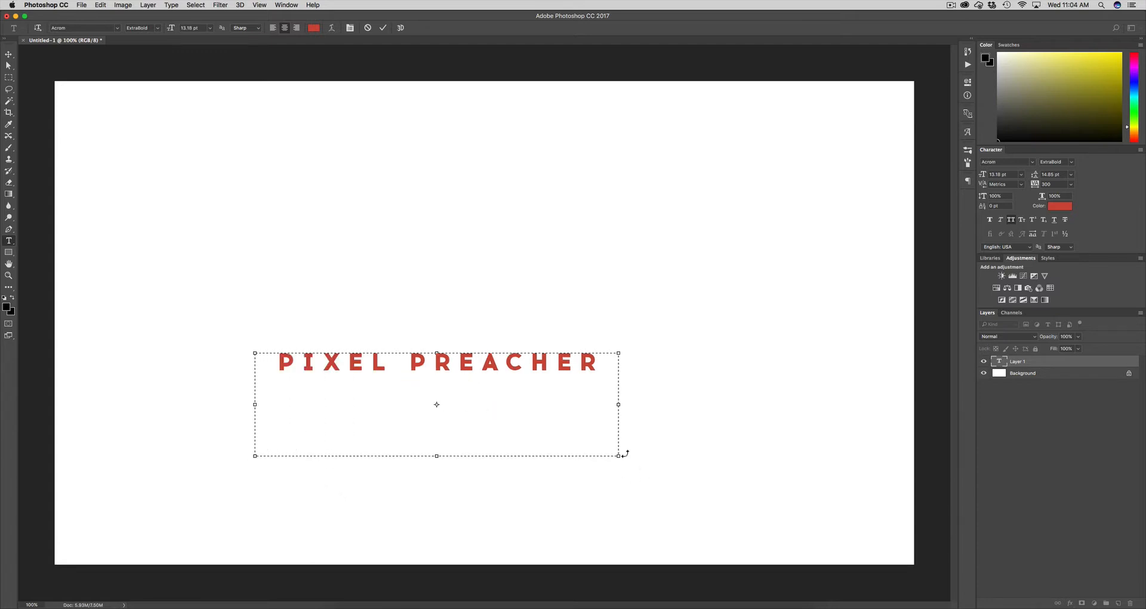
pyautogui.moveTo(621, 456); pyautogui.dragTo(693, 438)
pyautogui.moveTo(479, 341); pyautogui.dragTo(494, 395)
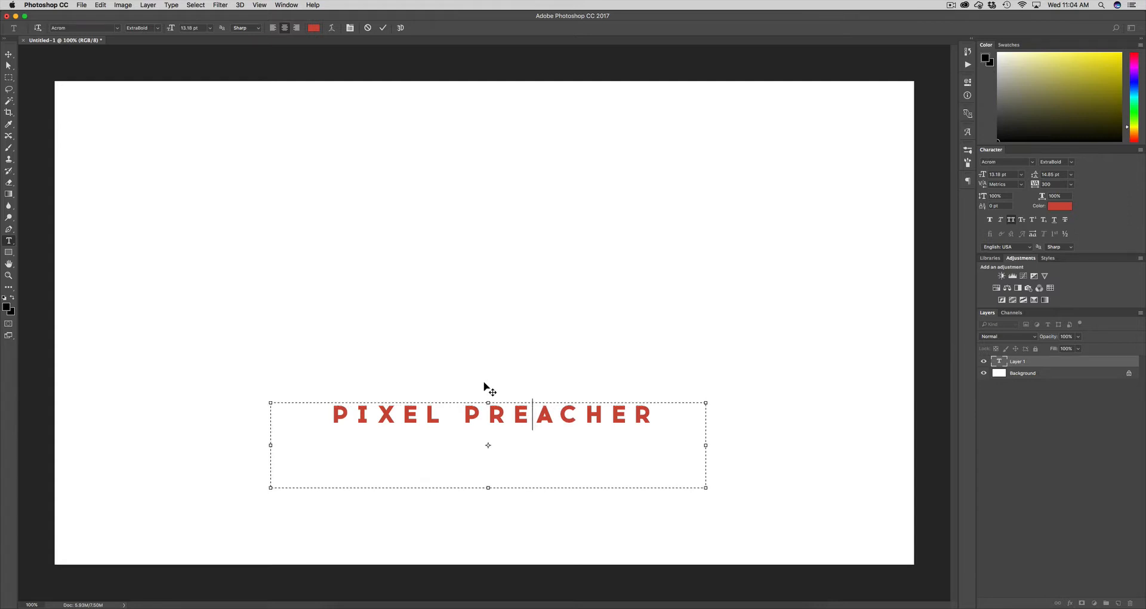
pyautogui.moveTo(489, 387); pyautogui.dragTo(482, 383)
pyautogui.press('super+Return')
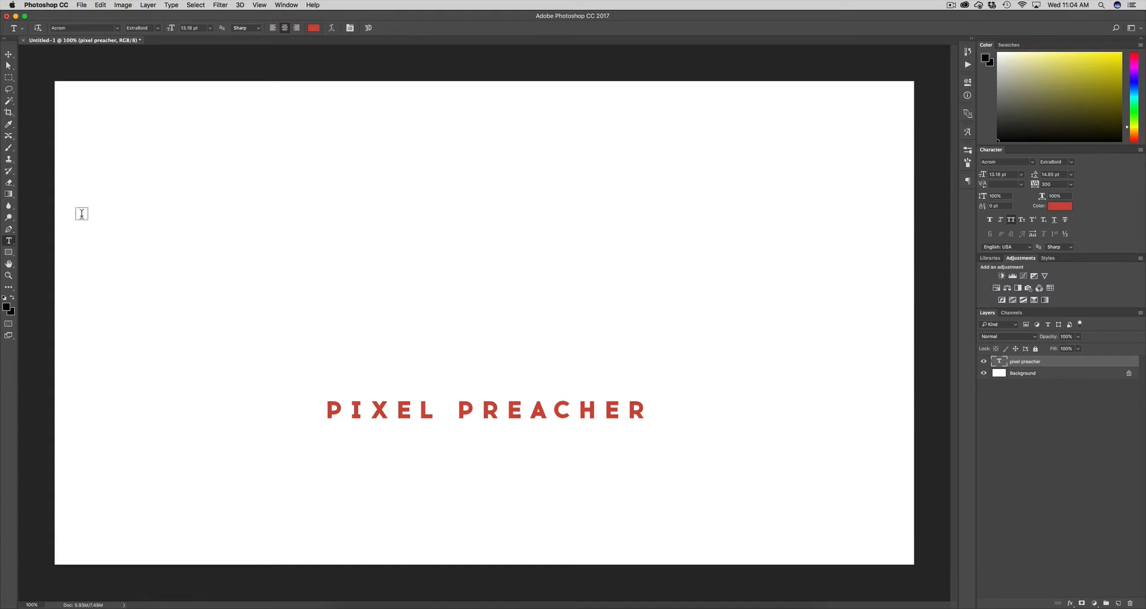
pyautogui.moveTo(170, 145); pyautogui.dragTo(590, 263)
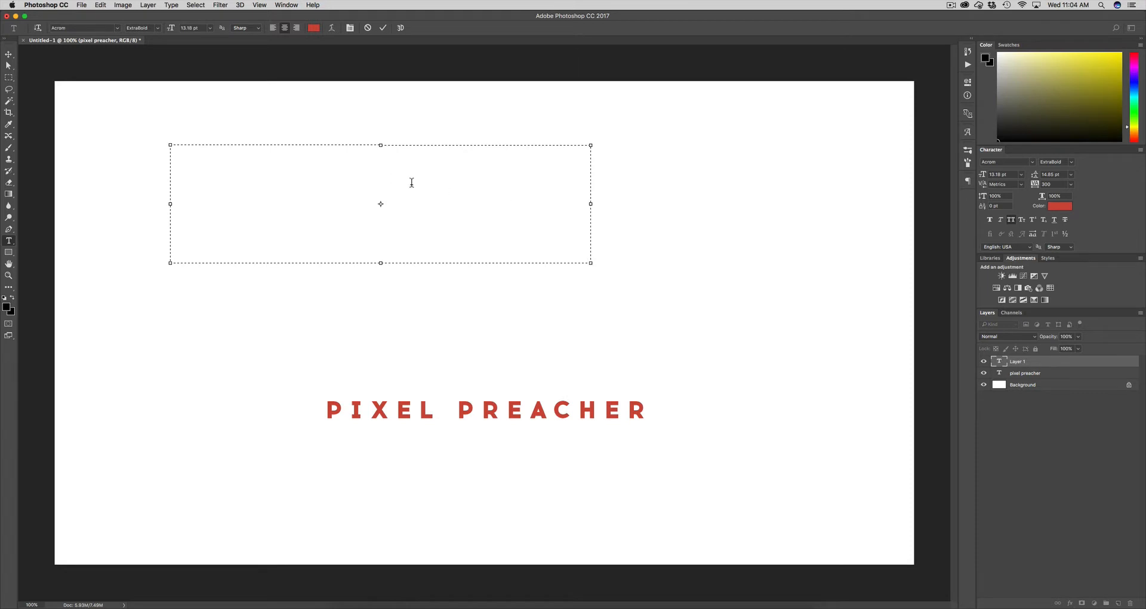
pyautogui.press('BackSpace')
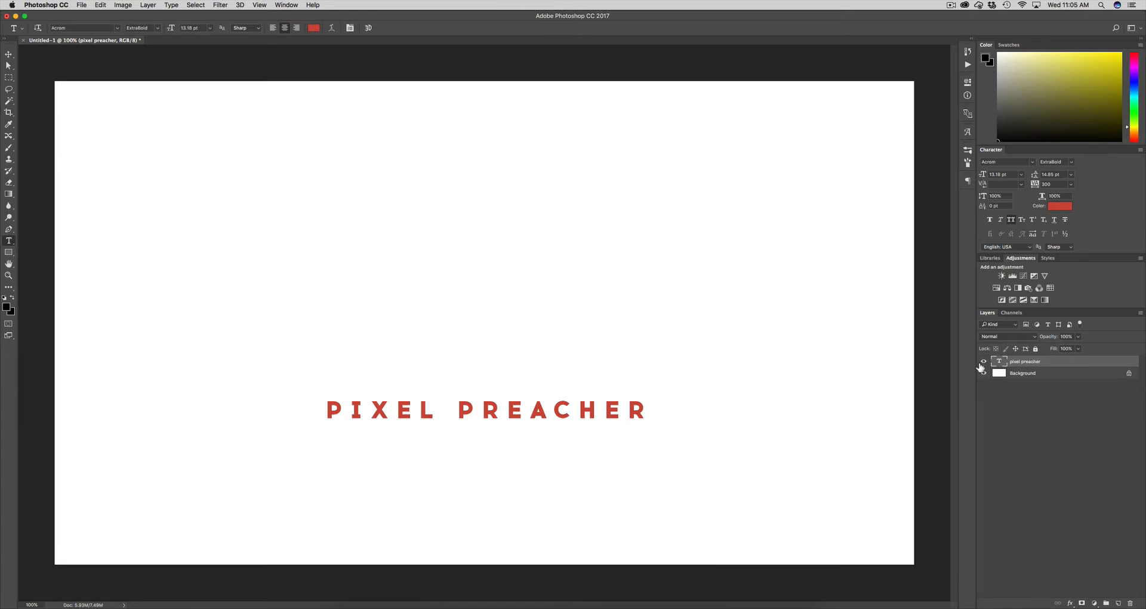
pyautogui.press('super+j')
pyautogui.press('v')
pyautogui.moveTo(491, 428); pyautogui.dragTo(490, 362)
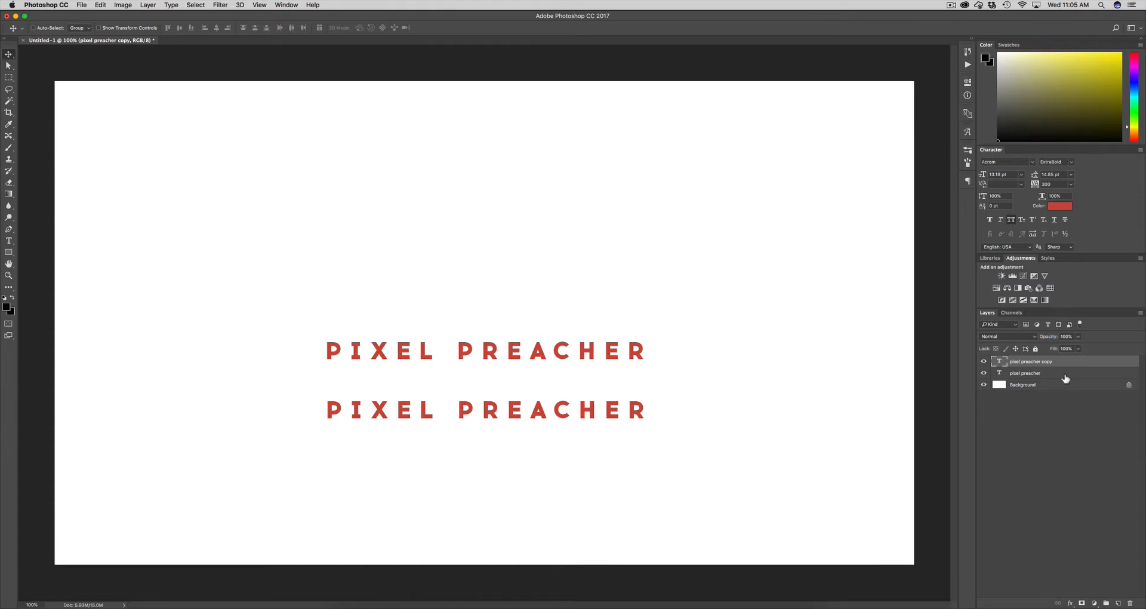
pyautogui.moveTo(526, 369); pyautogui.dragTo(569, 274)
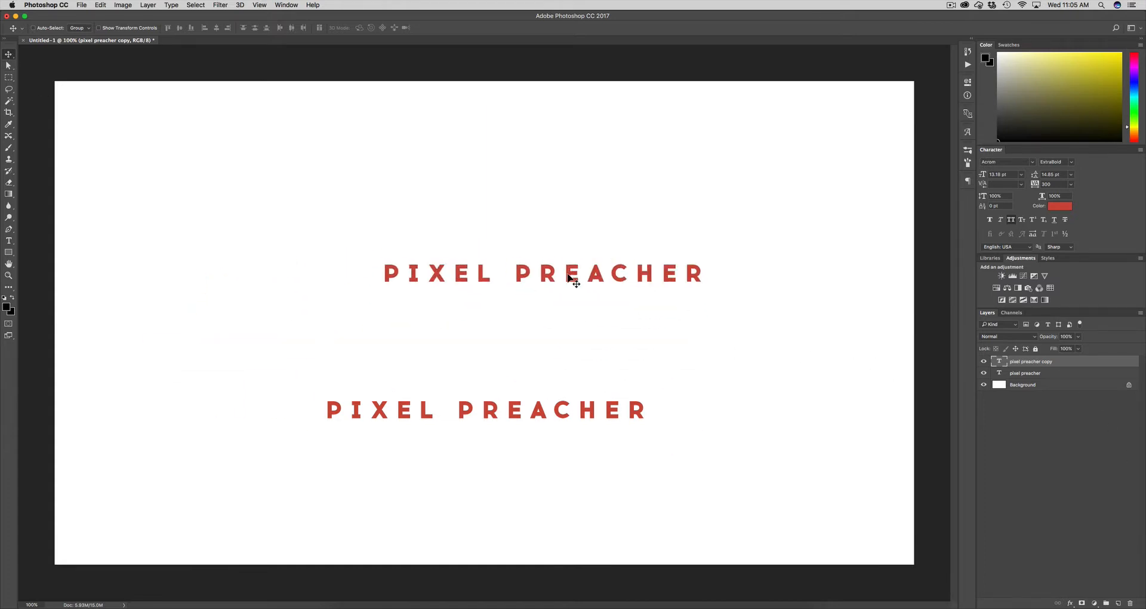
pyautogui.press('BackSpace')
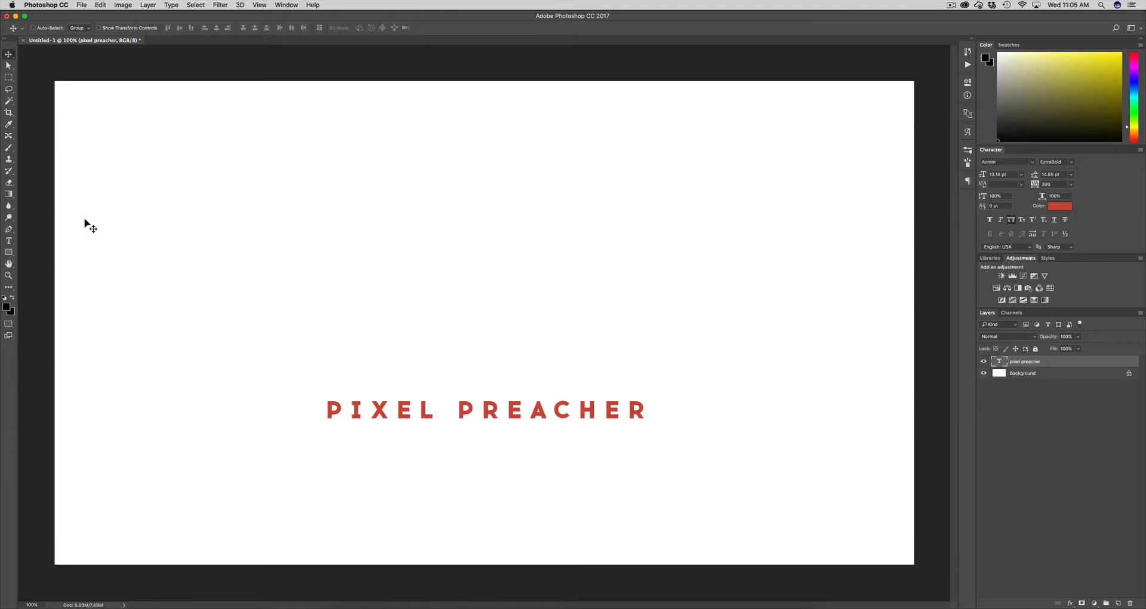
# Draw a wide rectangle in the upper canvas and try red-brown and pink swatch fills
pyautogui.click(8, 253)
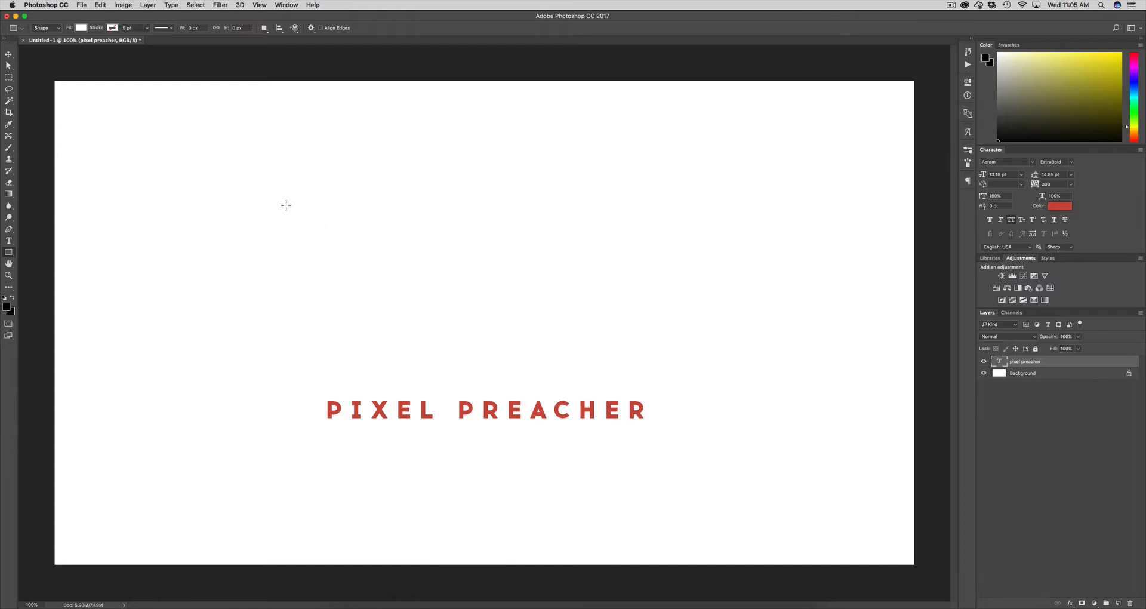
pyautogui.moveTo(283, 199); pyautogui.dragTo(717, 352)
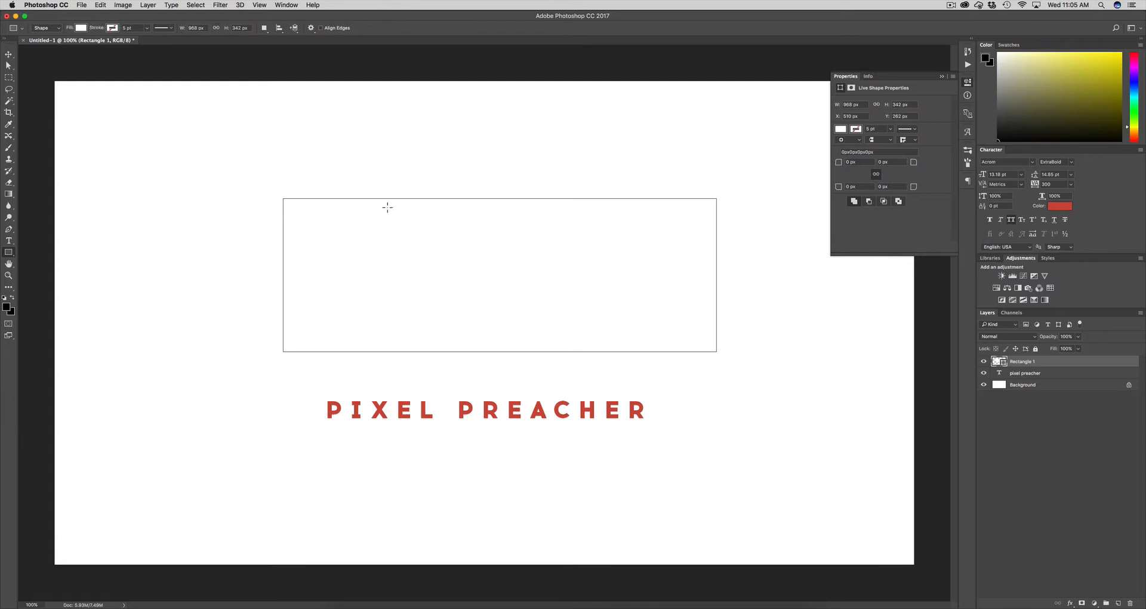
pyautogui.click(81, 28)
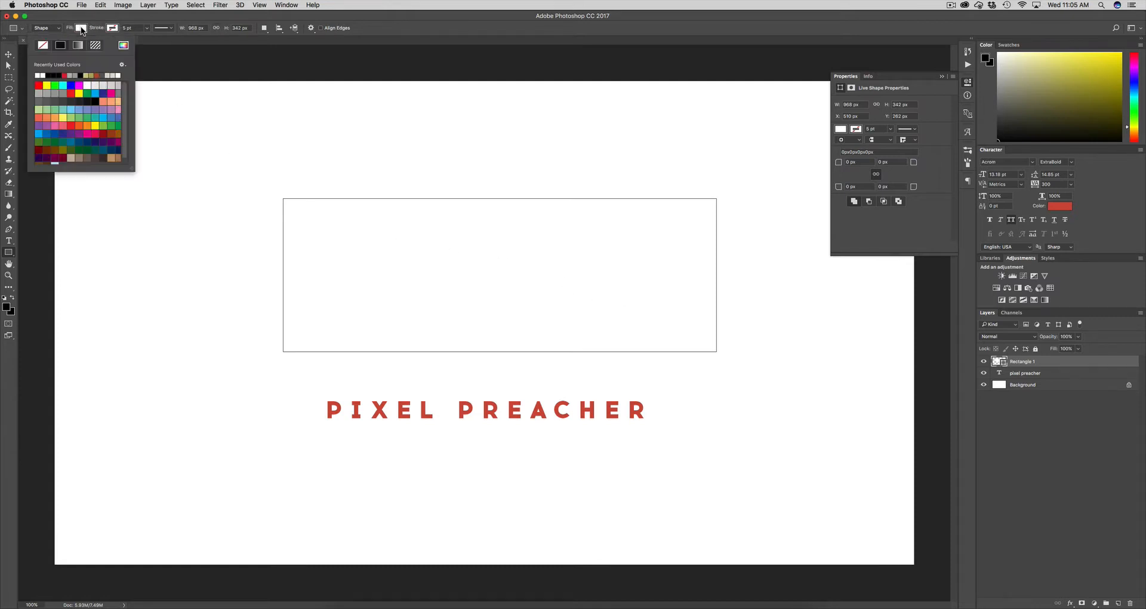
pyautogui.click(98, 75)
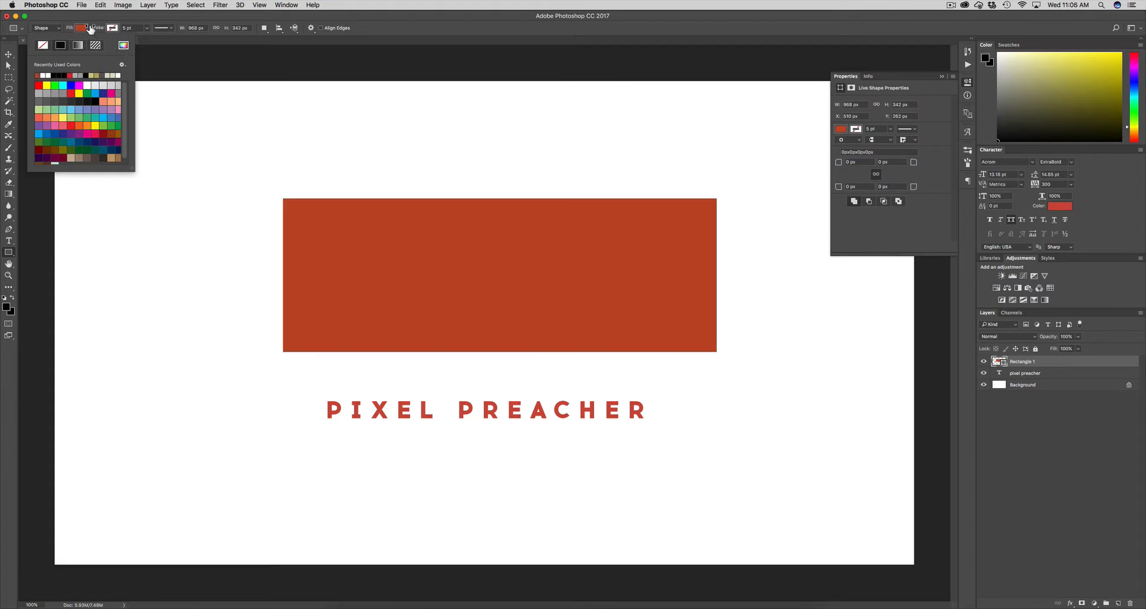
pyautogui.click(86, 93)
pyautogui.click(55, 101)
pyautogui.click(111, 93)
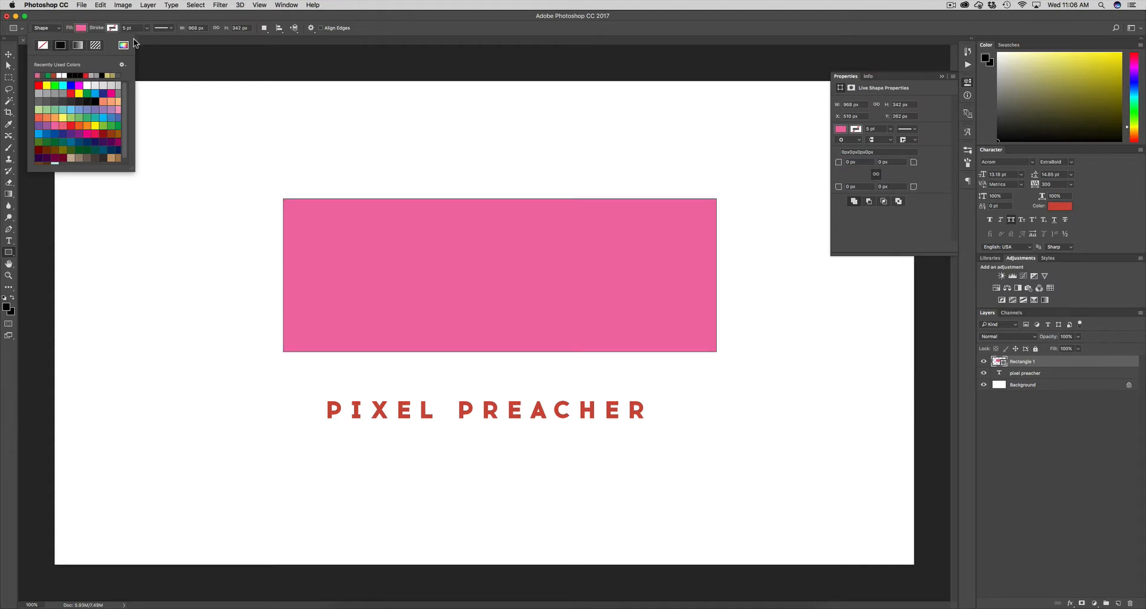
# Pick a bright red fill in the Color Picker, then delete the rectangle
pyautogui.click(123, 45)
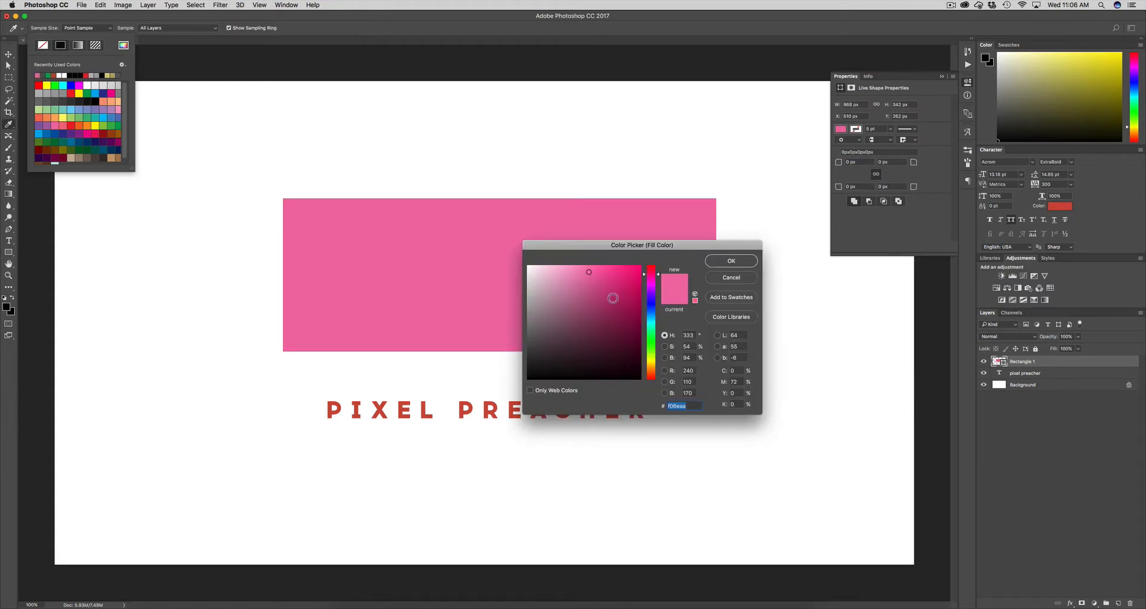
pyautogui.moveTo(592, 242); pyautogui.dragTo(539, 229)
pyautogui.click(558, 271)
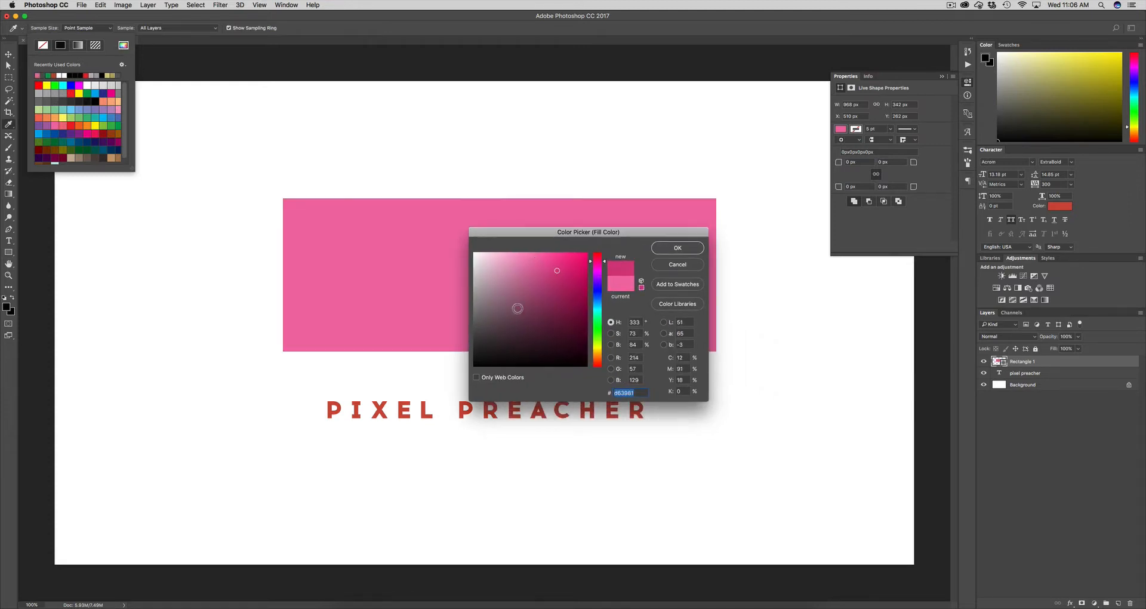
pyautogui.click(505, 308)
pyautogui.moveTo(599, 292); pyautogui.dragTo(598, 369)
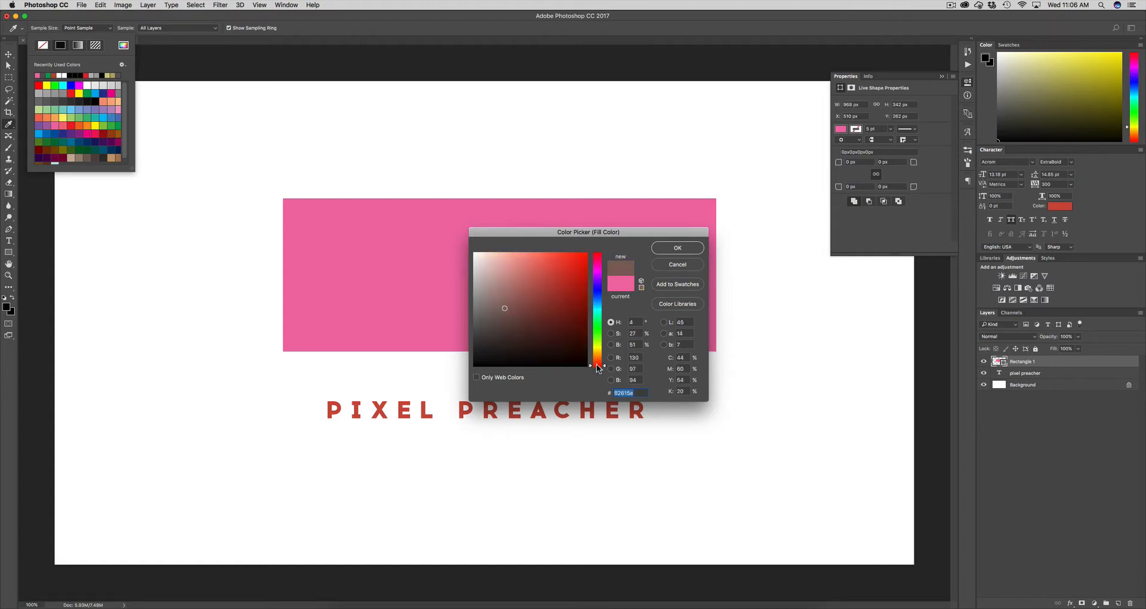
pyautogui.click(553, 276)
pyautogui.click(662, 248)
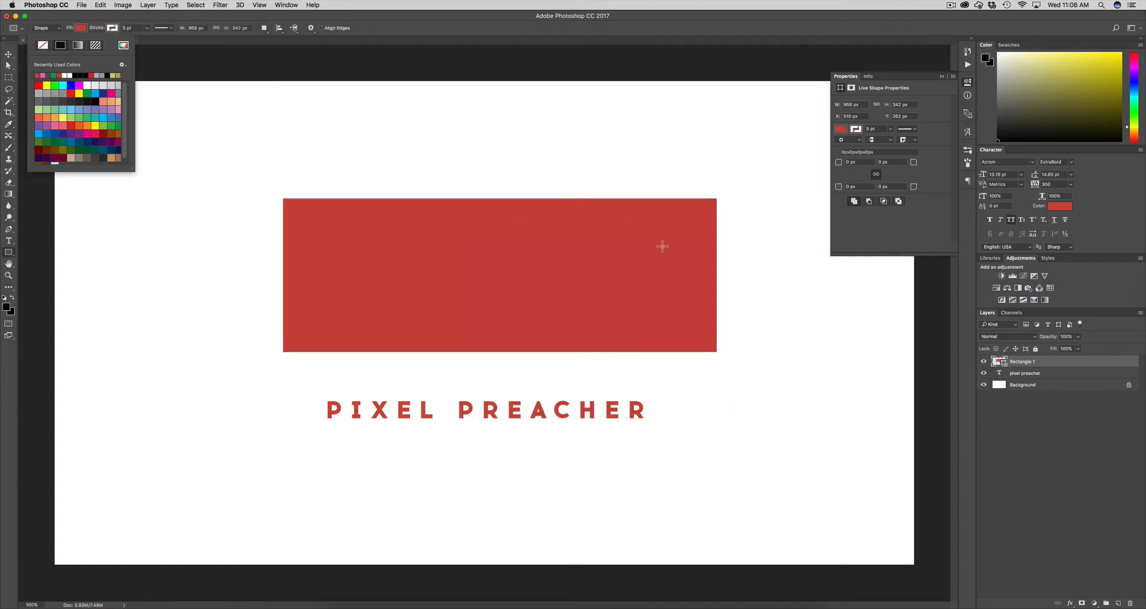
pyautogui.click(1051, 367)
pyautogui.press('BackSpace')
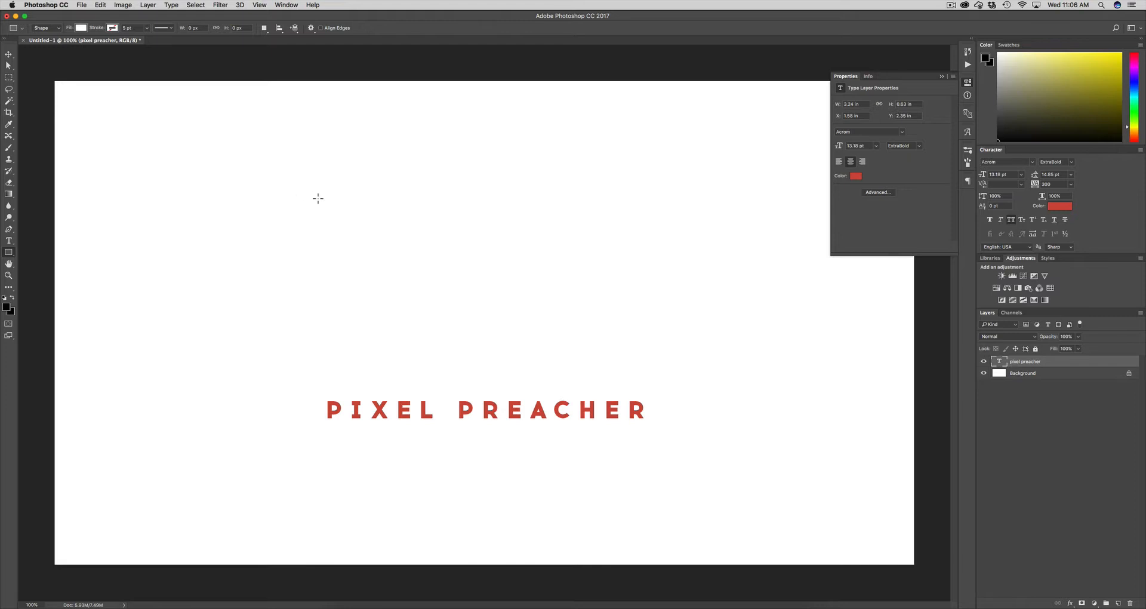
# Draw a 350 × 350 px square with the Rectangle tool and fill it with the recent red
pyautogui.moveTo(317, 176); pyautogui.dragTo(479, 333)
pyautogui.press('shift')
pyautogui.click(81, 27)
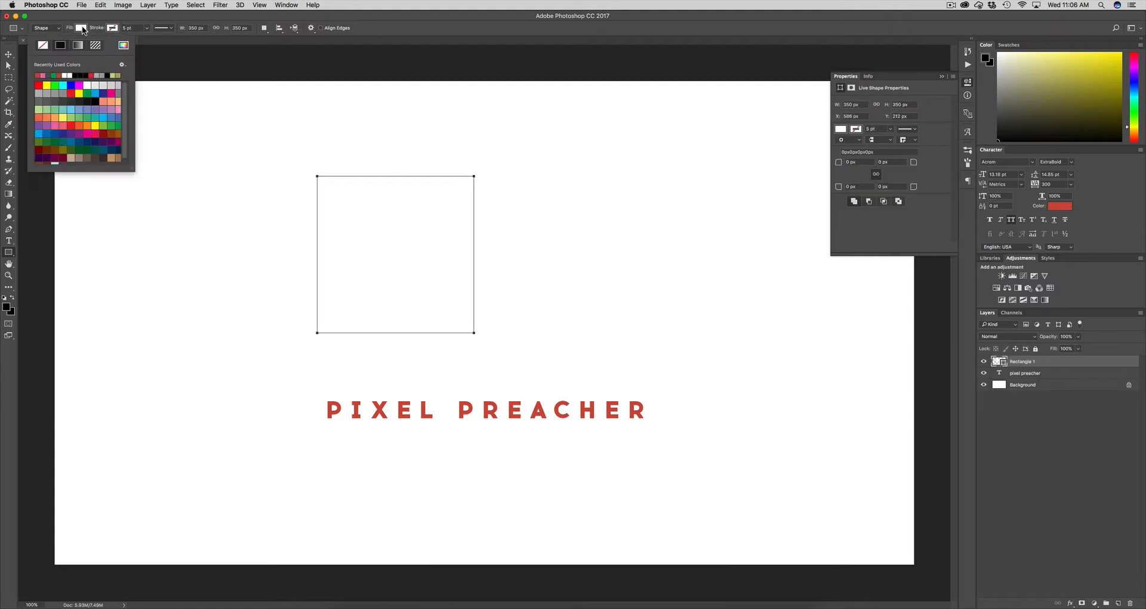
pyautogui.click(40, 74)
pyautogui.click(81, 30)
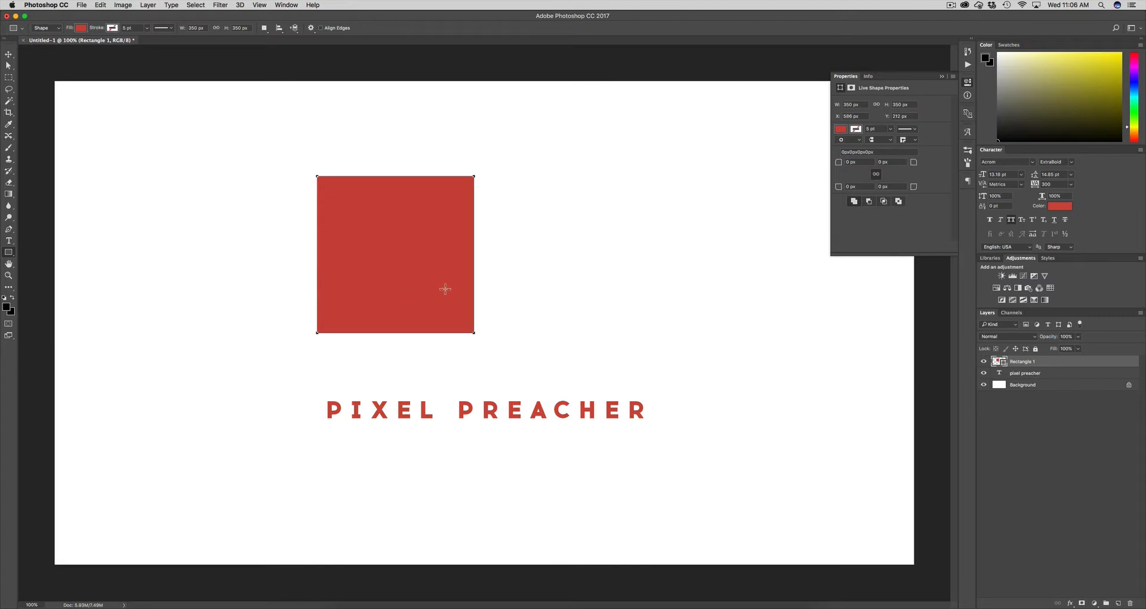
# Move the red square so it sits centred just above the PIXEL PREACHER title
pyautogui.press('v')
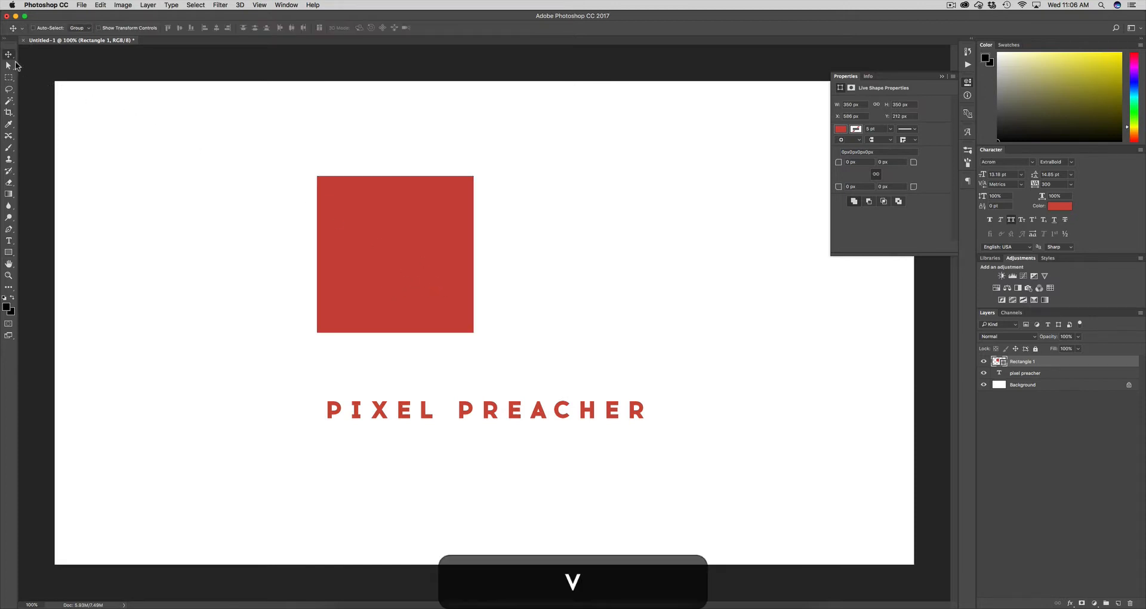
pyautogui.moveTo(361, 259); pyautogui.dragTo(455, 297)
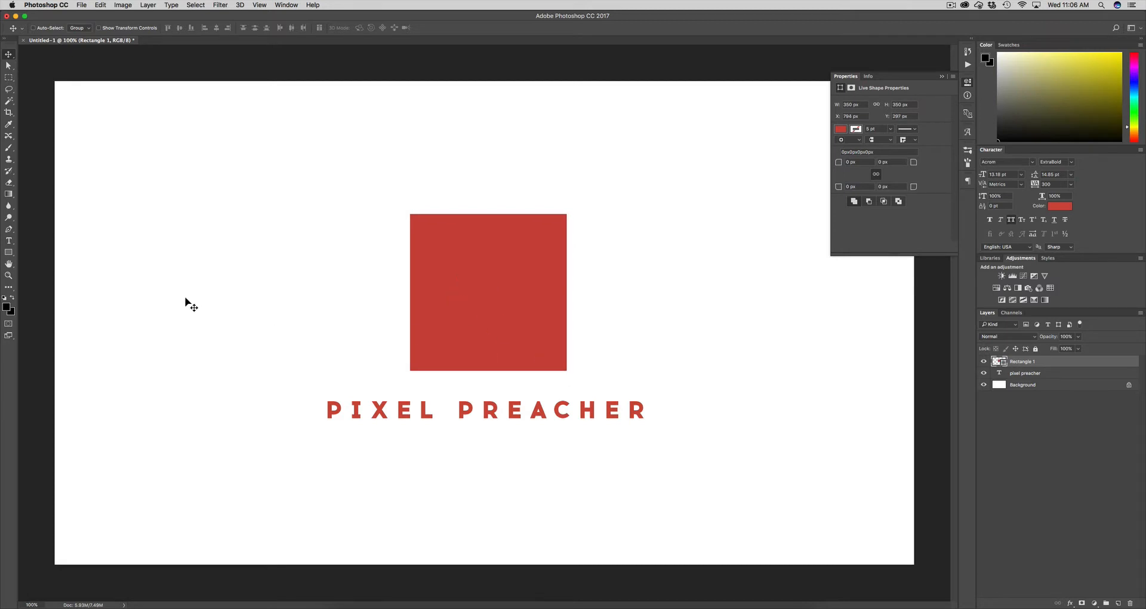
pyautogui.click(8, 254)
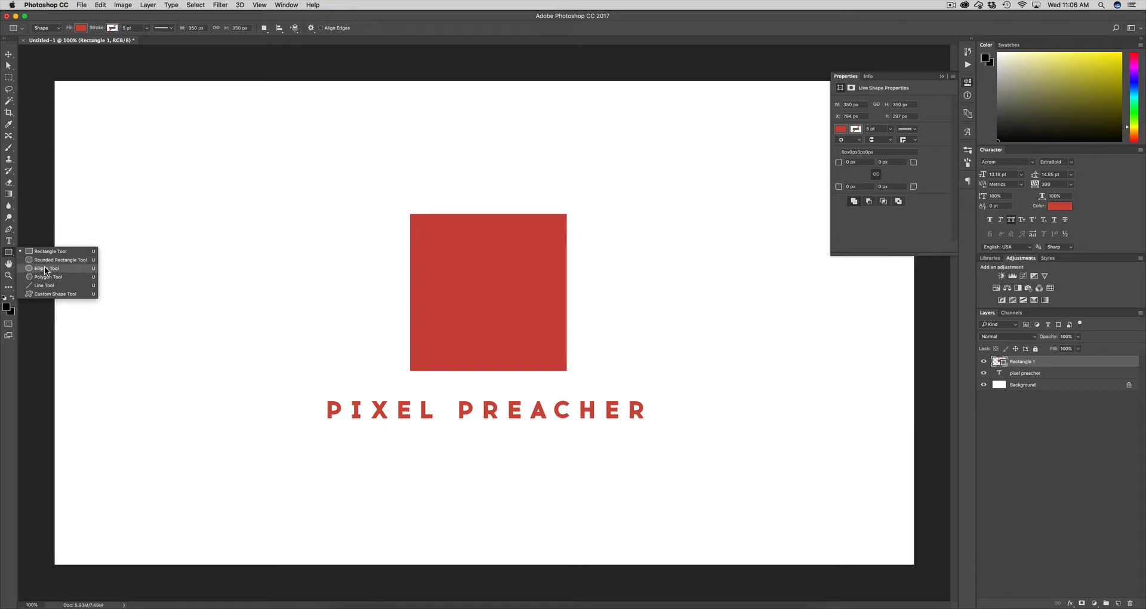
pyautogui.click(8, 256)
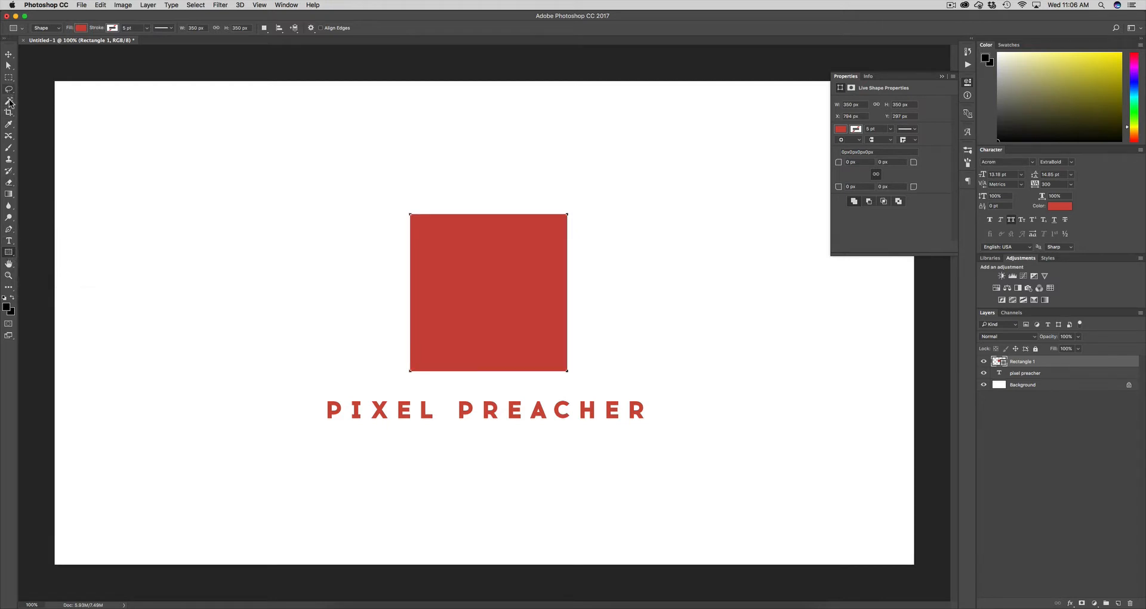
pyautogui.click(9, 137)
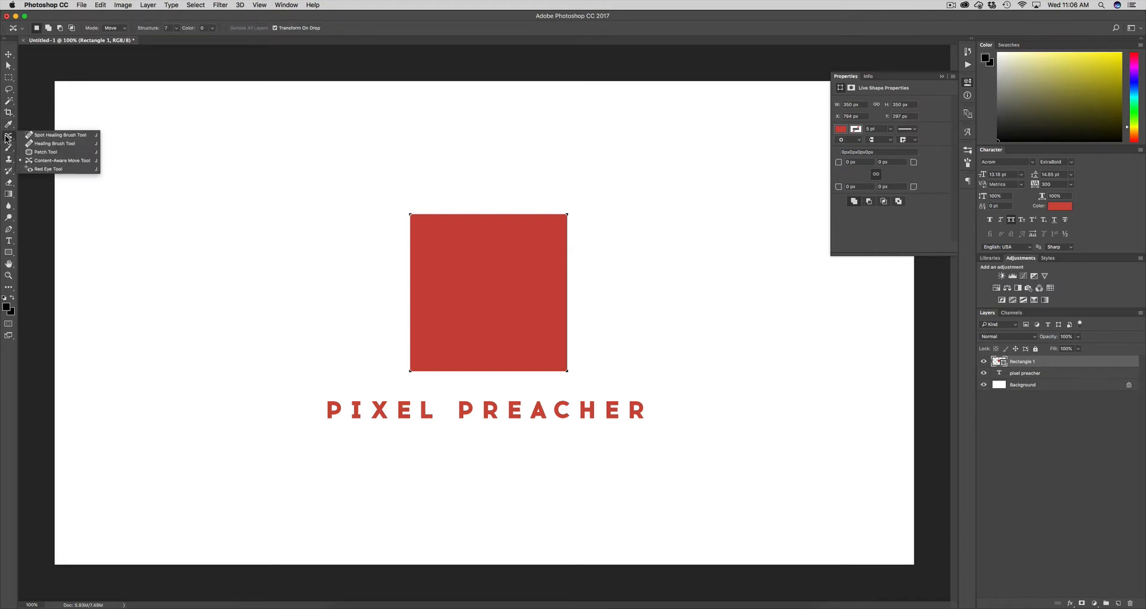
pyautogui.click(8, 240)
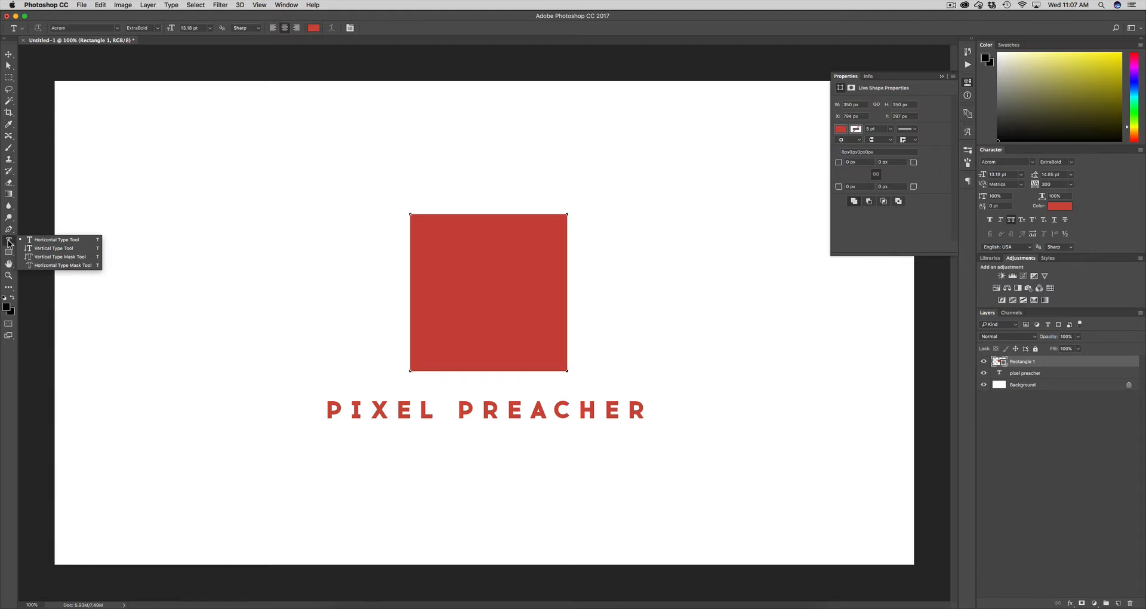
pyautogui.click(9, 243)
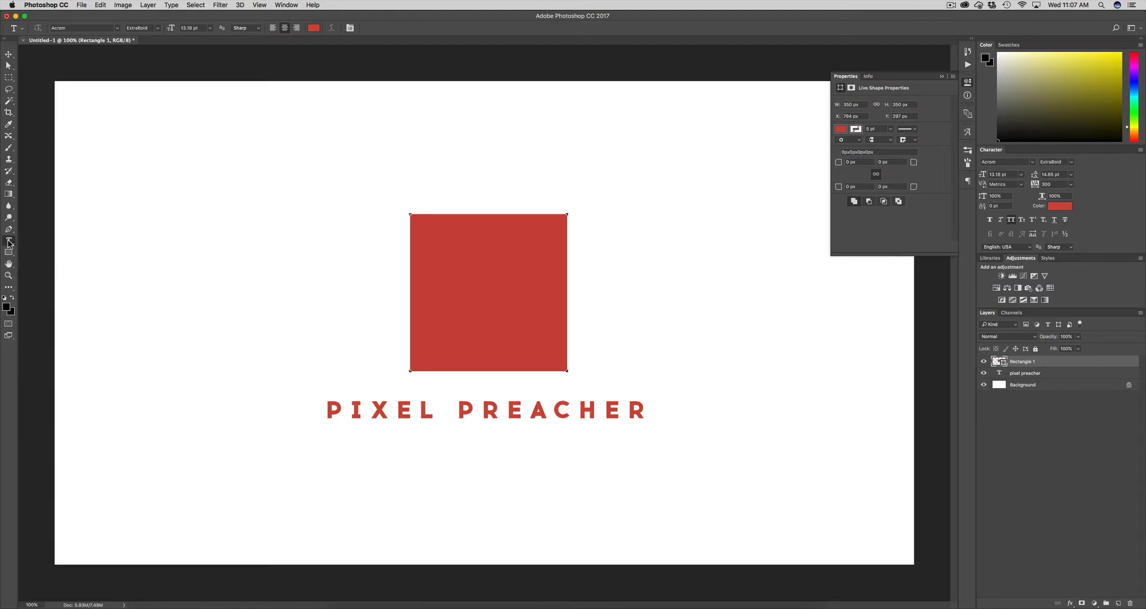
pyautogui.click(1047, 431)
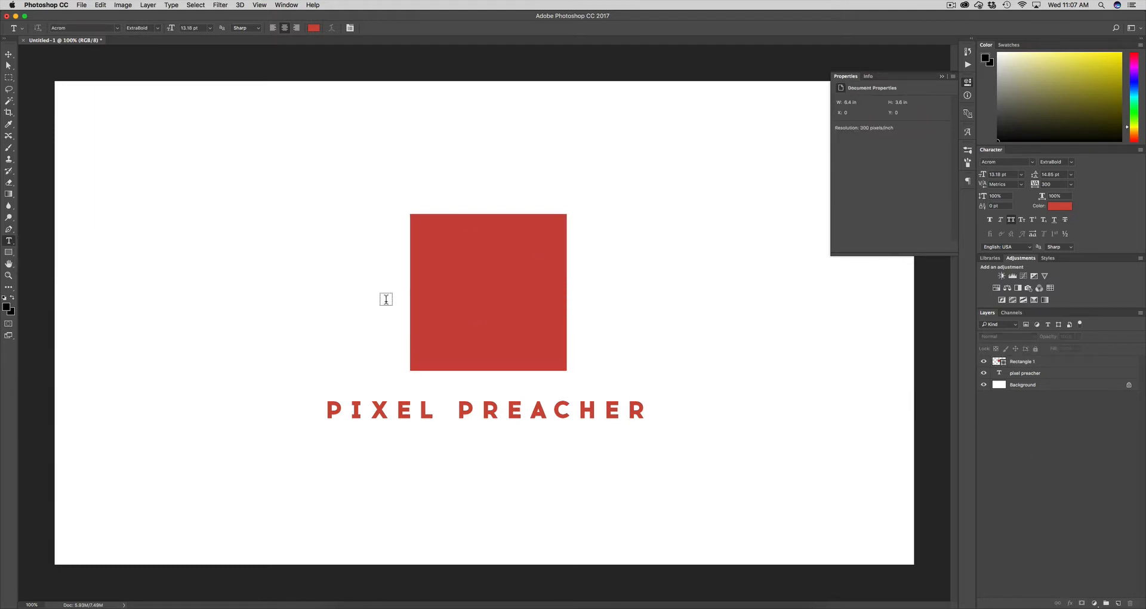
pyautogui.click(1052, 372)
pyautogui.click(1050, 364)
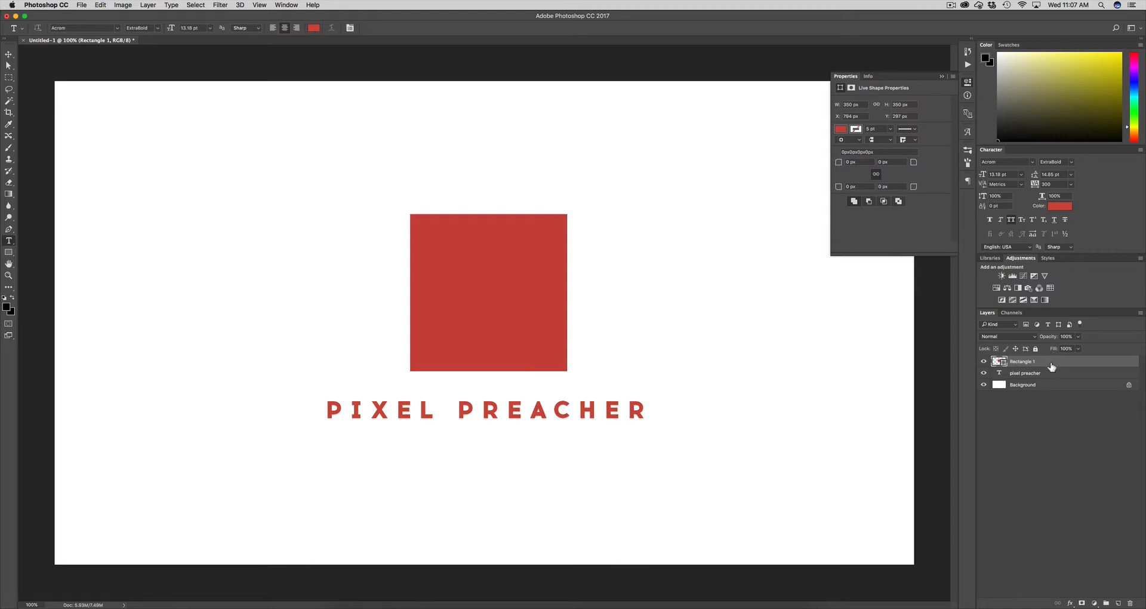
pyautogui.click(1056, 400)
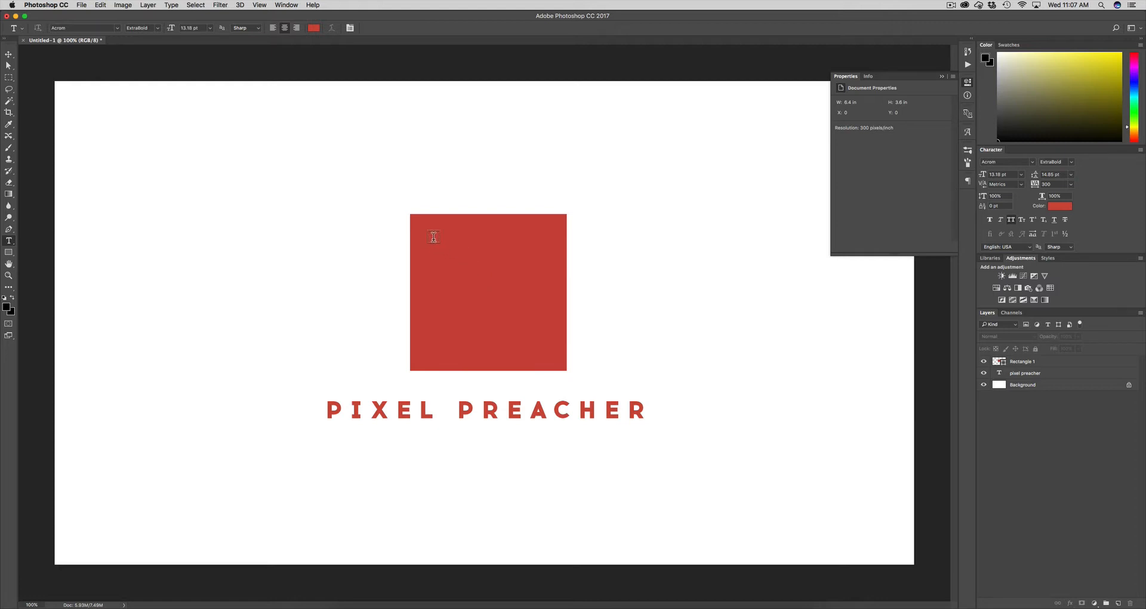
pyautogui.press('u')
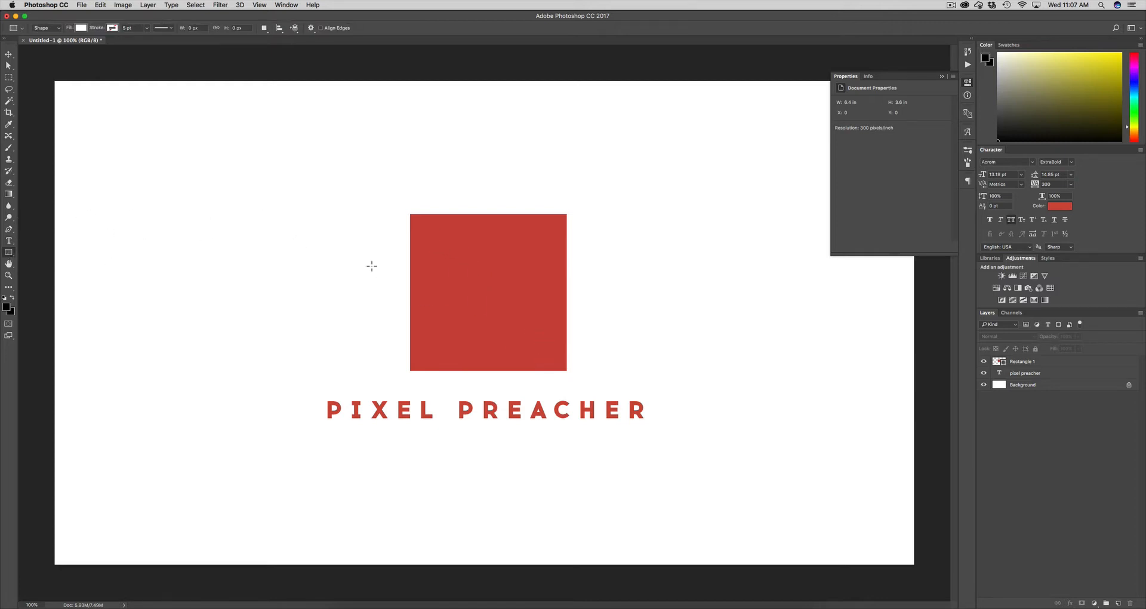
pyautogui.press('t')
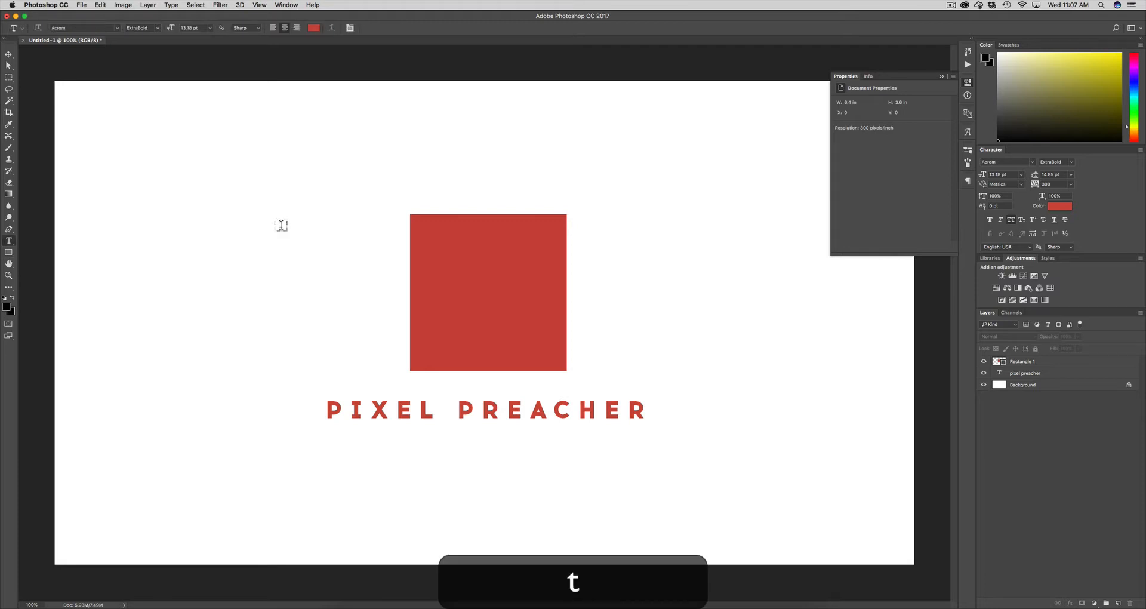
# Create a 'P' text layer in Acrom ExtraBold and enlarge it to about 75 pt
pyautogui.moveTo(257, 177); pyautogui.dragTo(455, 337)
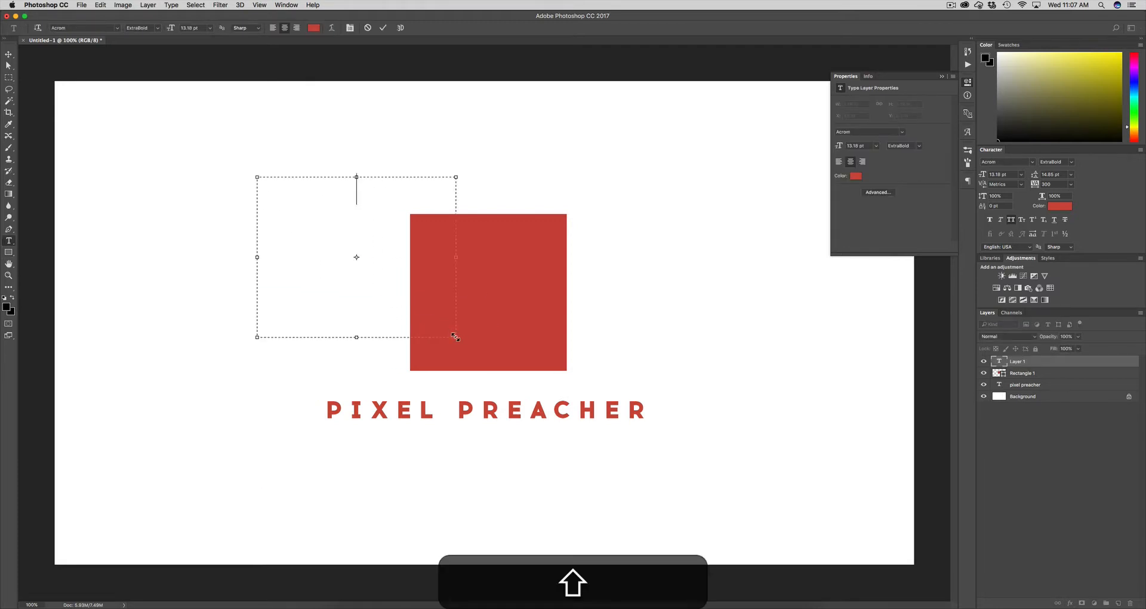
pyautogui.write('P')
pyautogui.press('super+a')
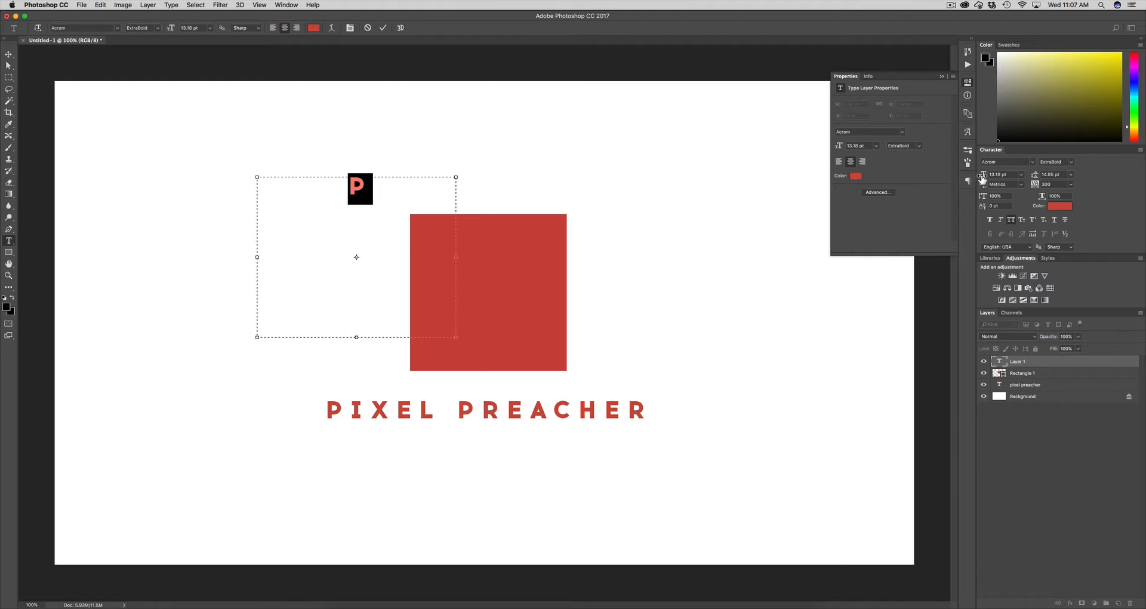
pyautogui.moveTo(982, 177); pyautogui.dragTo(1010, 178)
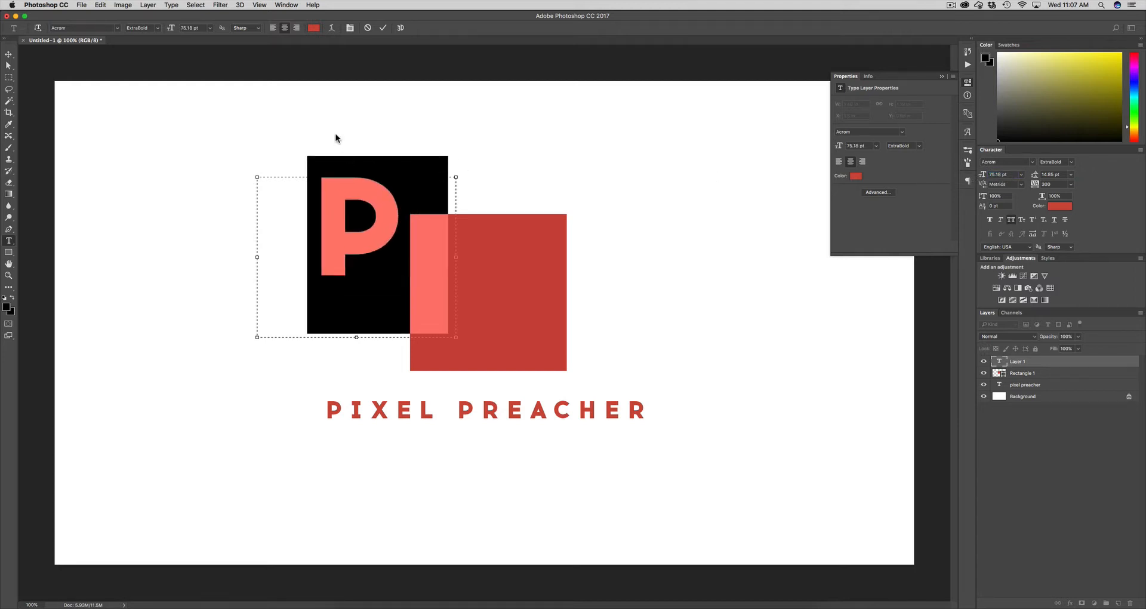
pyautogui.click(360, 212)
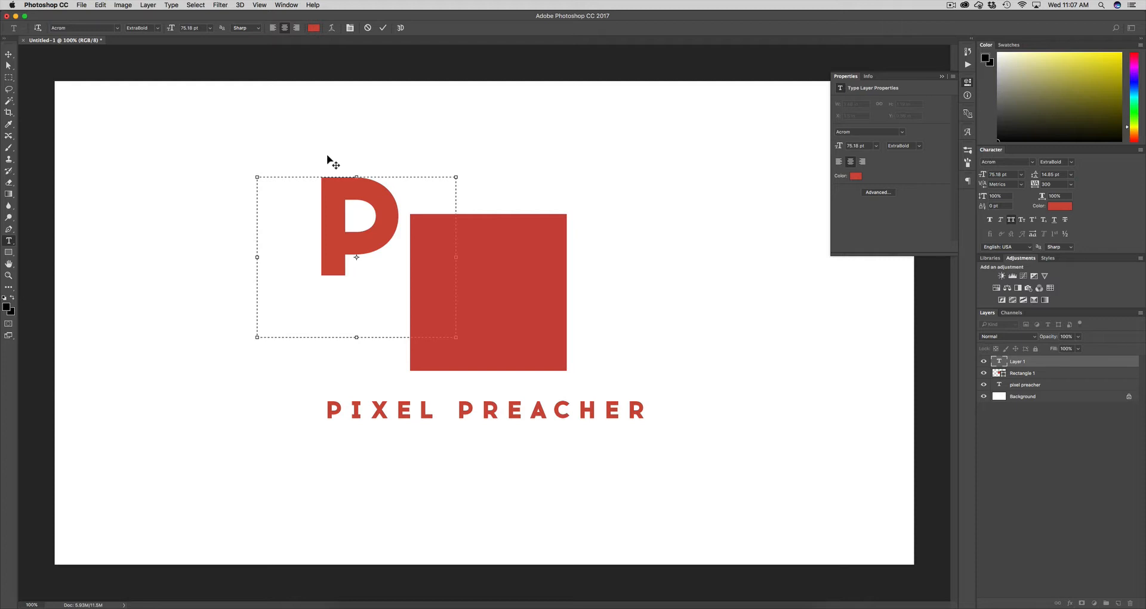
pyautogui.hotkey('ctrl', 'Return')
# Move the P onto the red square and set its text colour to white
pyautogui.moveTo(389, 161); pyautogui.dragTo(518, 218)
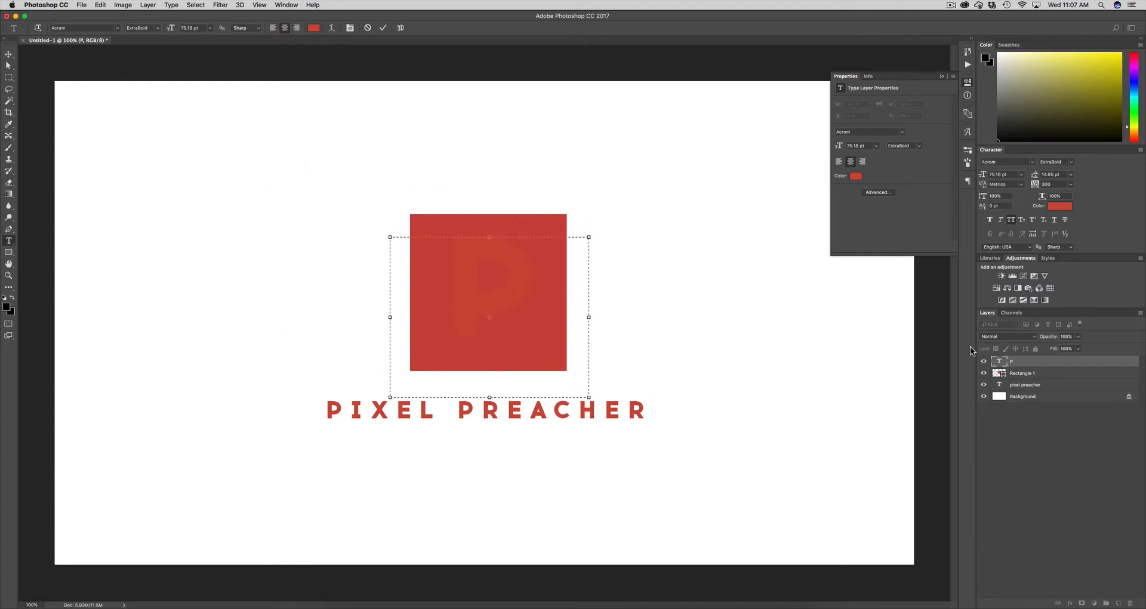
pyautogui.click(1022, 362)
pyautogui.click(1054, 206)
pyautogui.click(474, 254)
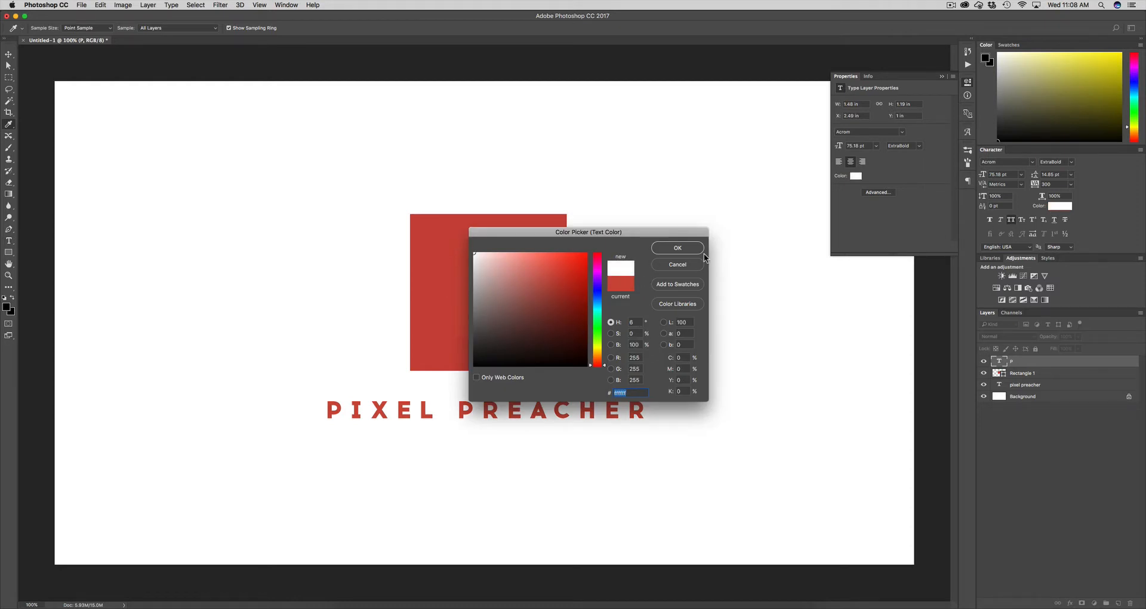
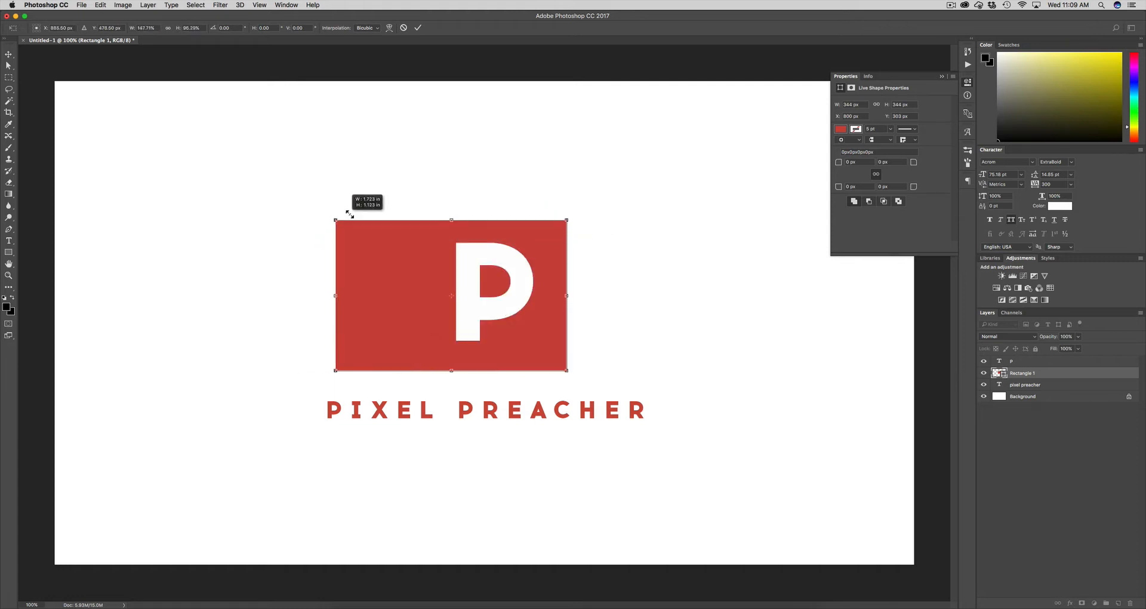
# Undo the stretch, then try a Shift-snapped rotation of the red square and undo it
pyautogui.press('super+z')
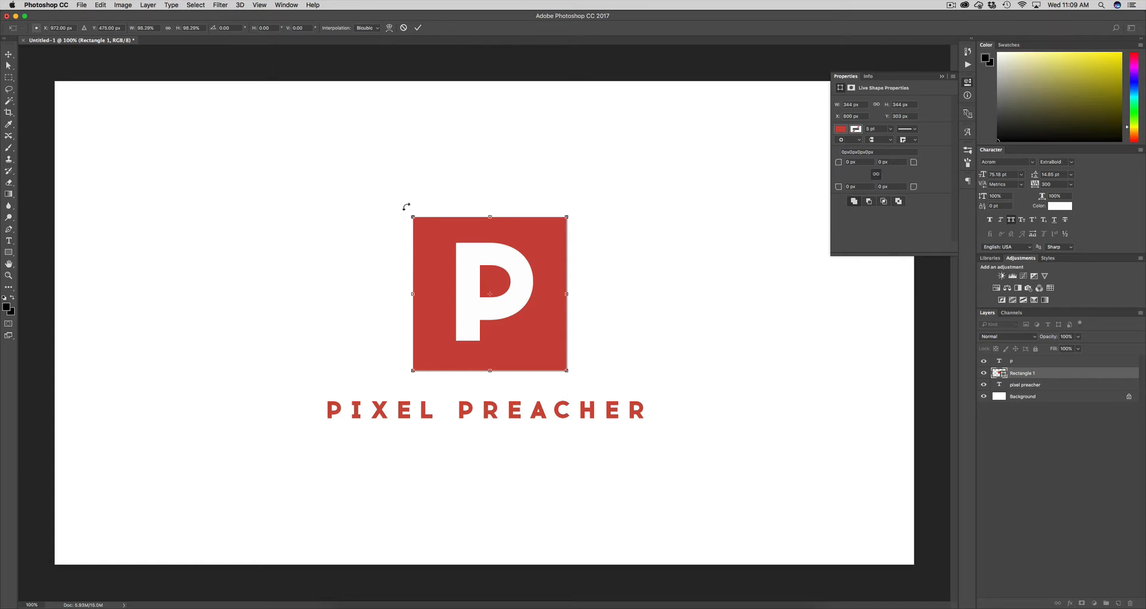
pyautogui.moveTo(406, 206); pyautogui.dragTo(447, 331)
pyautogui.press('shift')
pyautogui.press('shift+super+z')
pyautogui.press('super+z')
# Stretch the square into a wide, short bar, move it to the lower left, and apply
pyautogui.moveTo(412, 213); pyautogui.dragTo(243, 325)
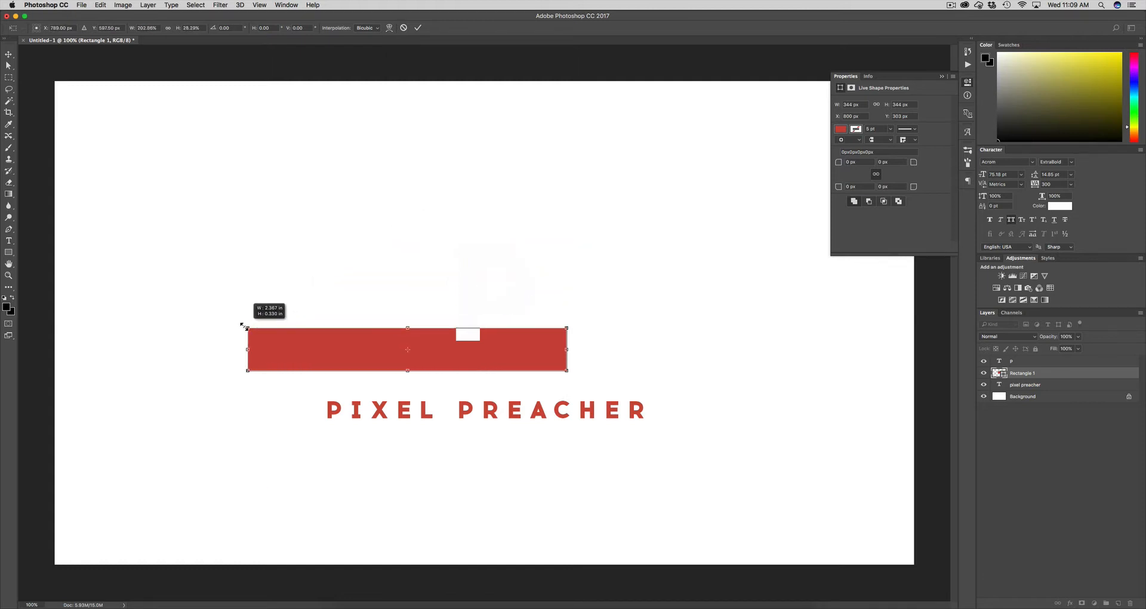
pyautogui.moveTo(349, 346); pyautogui.dragTo(153, 503)
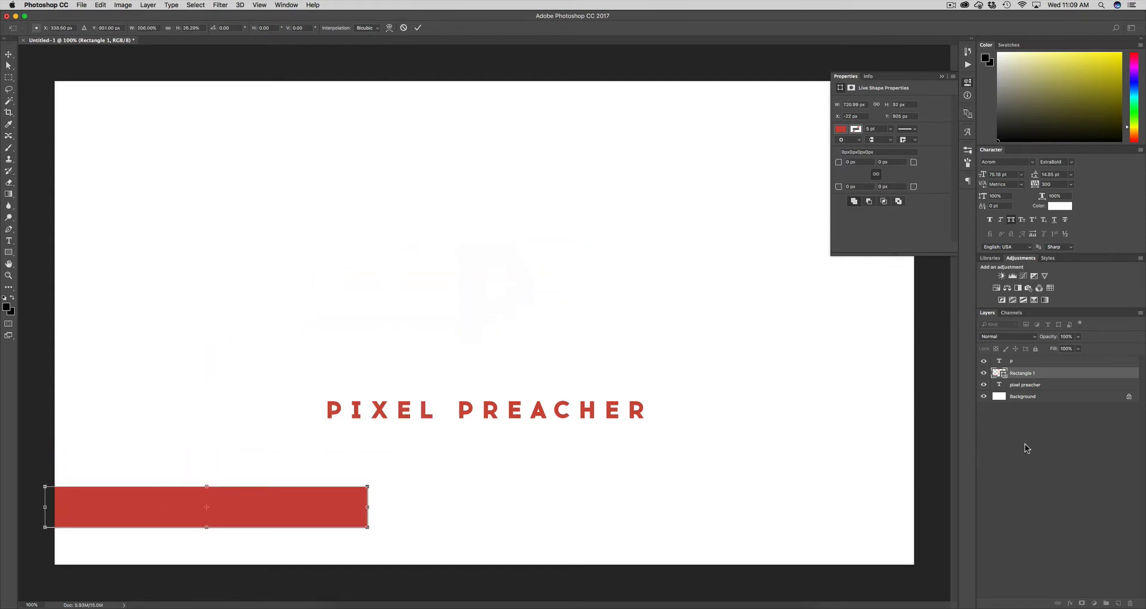
pyautogui.press('super+z')
pyautogui.press('super+z')
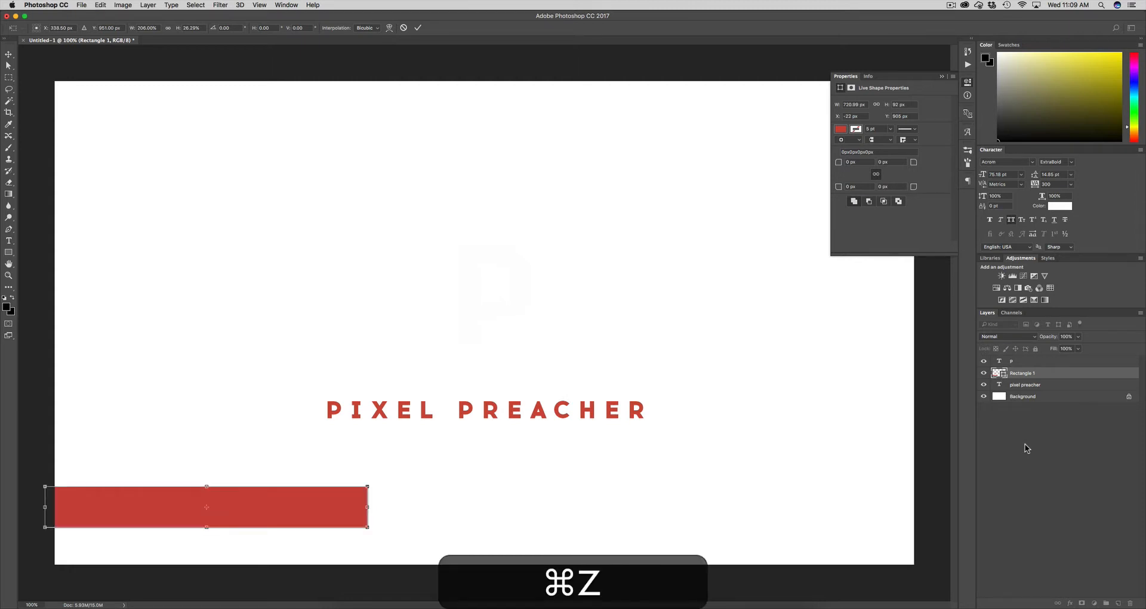
pyautogui.press('super+Return')
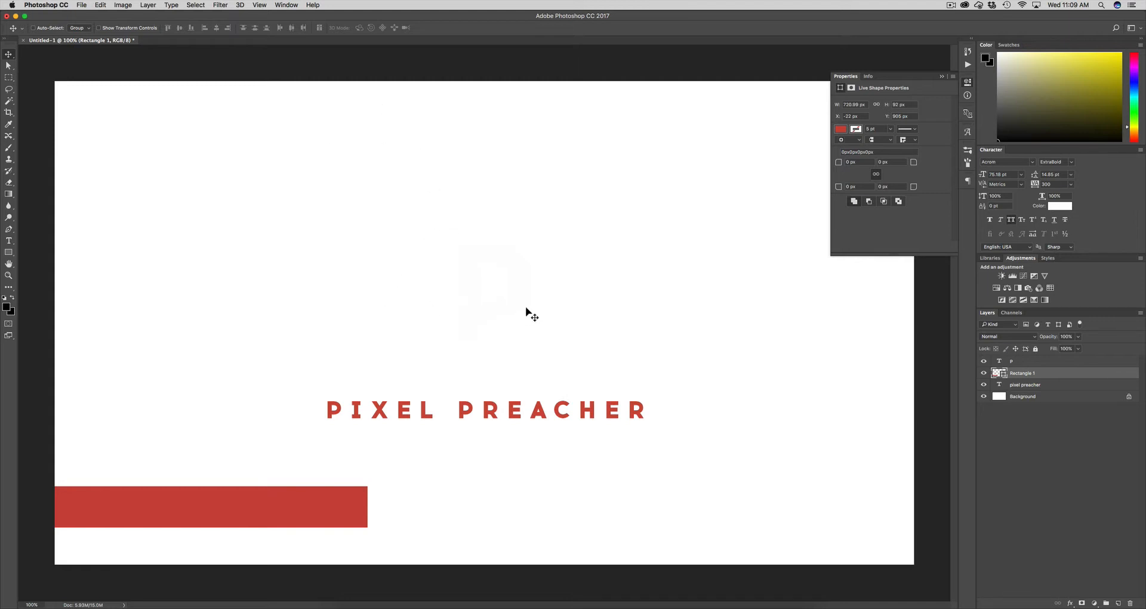
# Toggle between bar and square, then step back through History until the P is red again
pyautogui.press('super+z')
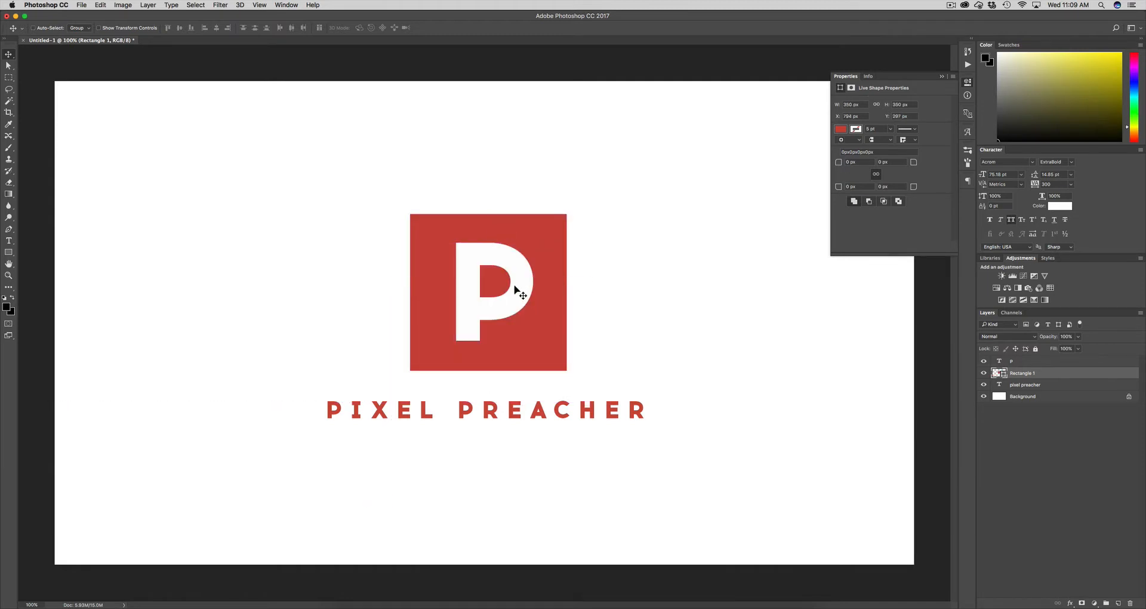
pyautogui.press('super')
pyautogui.press('super+z')
pyautogui.press('super+z')
pyautogui.press('super+z')
pyautogui.press('super+z')
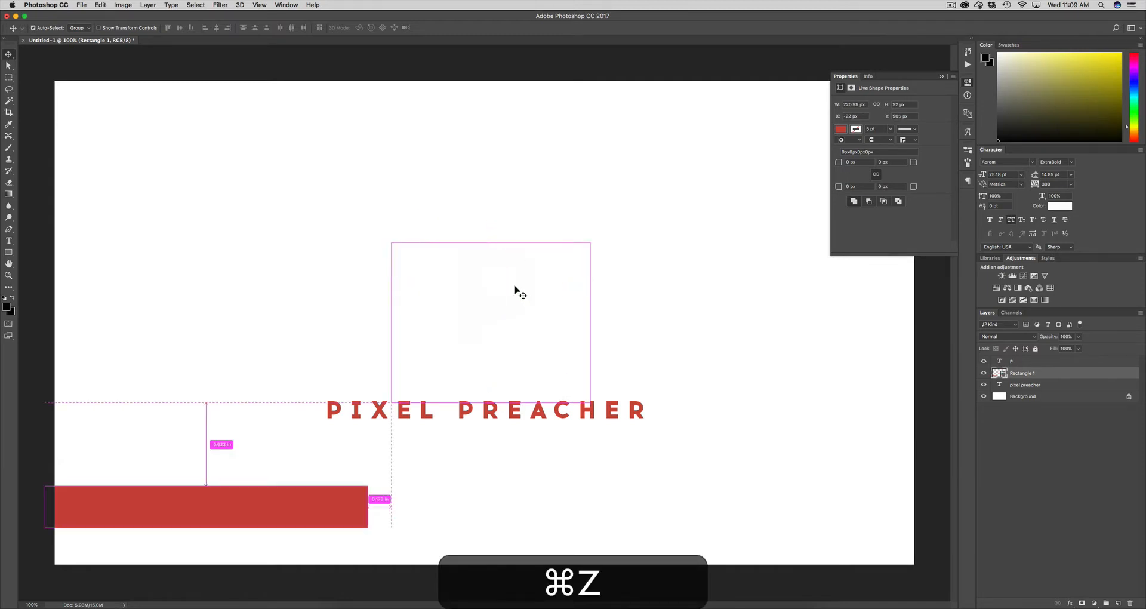
pyautogui.press('super+z')
pyautogui.press('super+z')
pyautogui.press('super+z')
pyautogui.press('super+z')
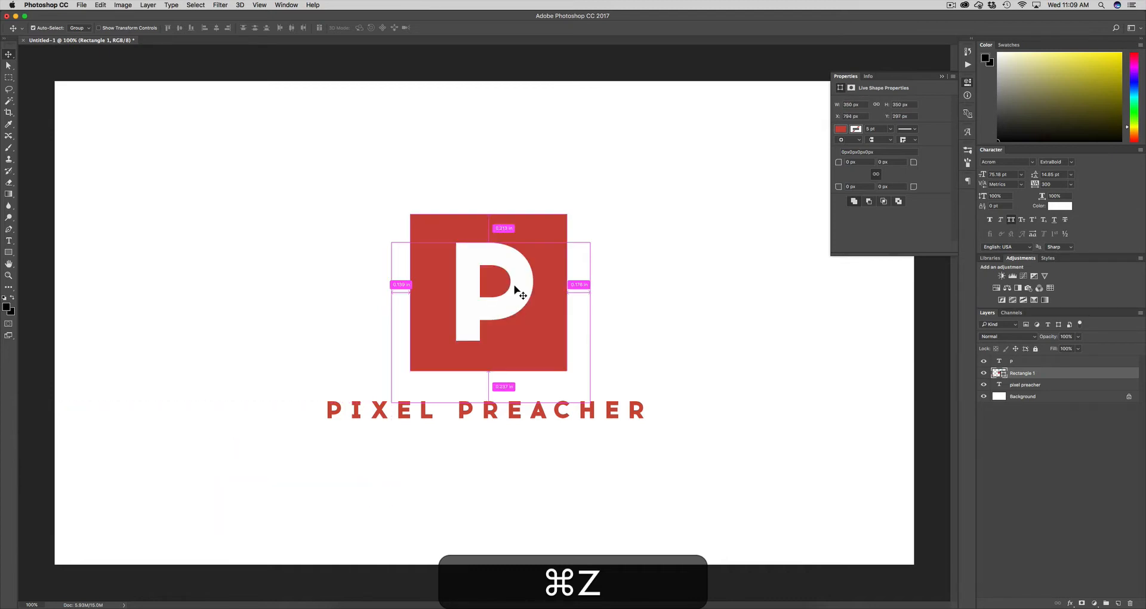
pyautogui.press('super+z')
pyautogui.press('super+z')
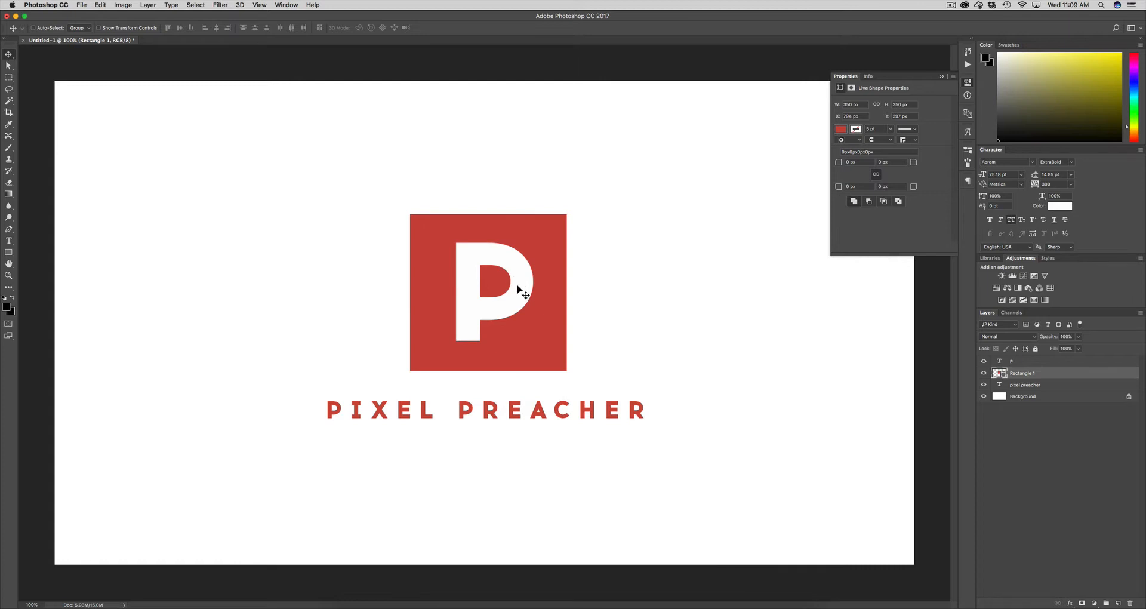
pyautogui.press('alt')
pyautogui.press('super')
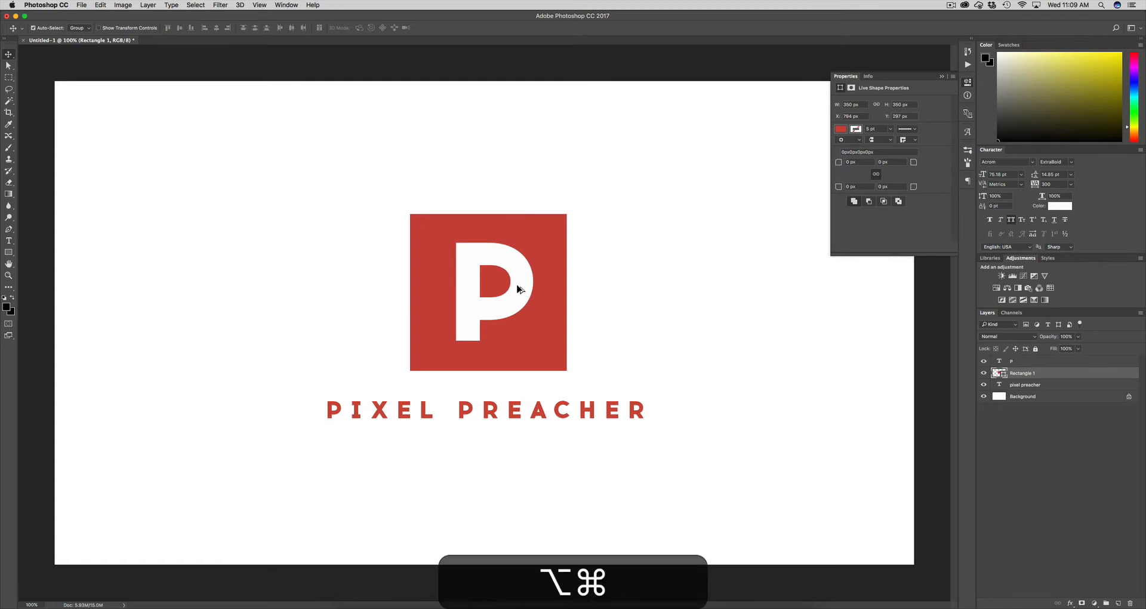
pyautogui.press('alt+super+z')
pyautogui.press('alt+super+z')
pyautogui.press('alt+super+z')
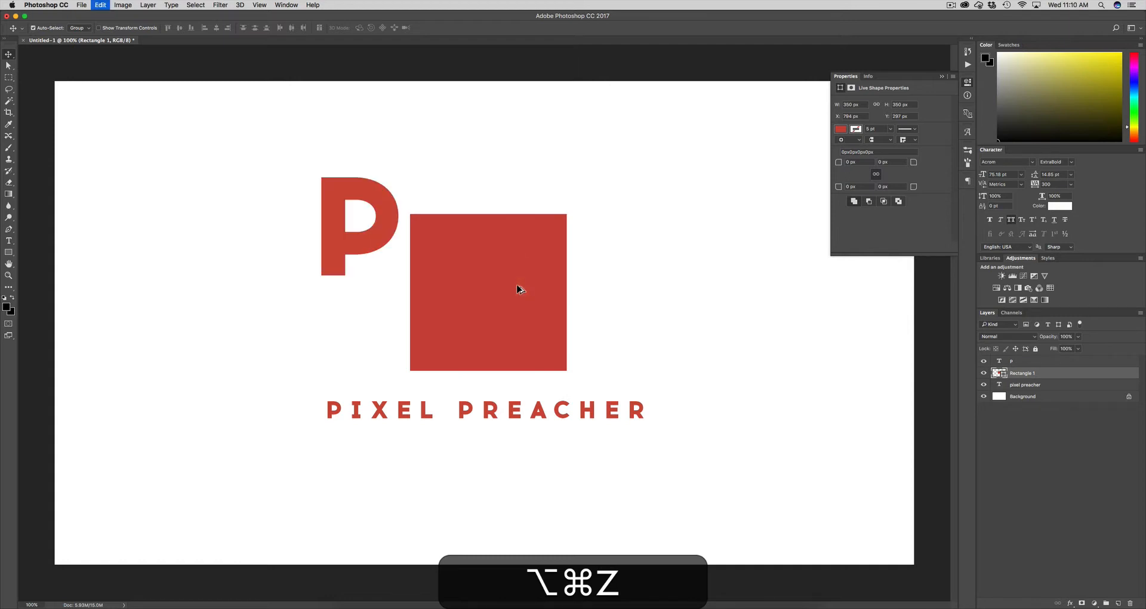
# Set the P text layer's colour to white
pyautogui.click(1049, 363)
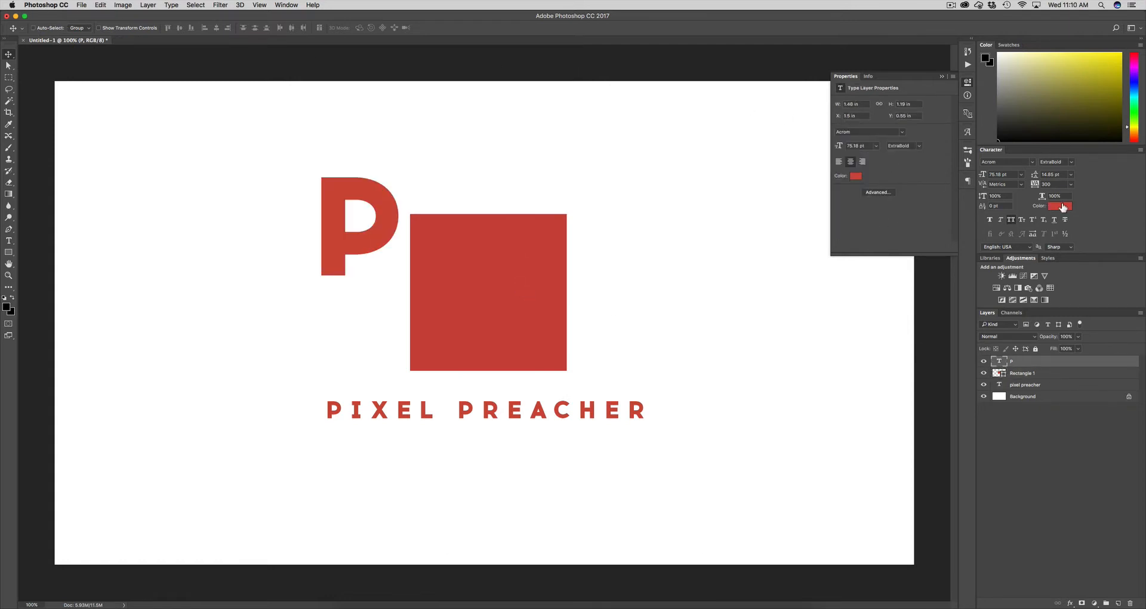
pyautogui.click(1070, 206)
pyautogui.click(475, 254)
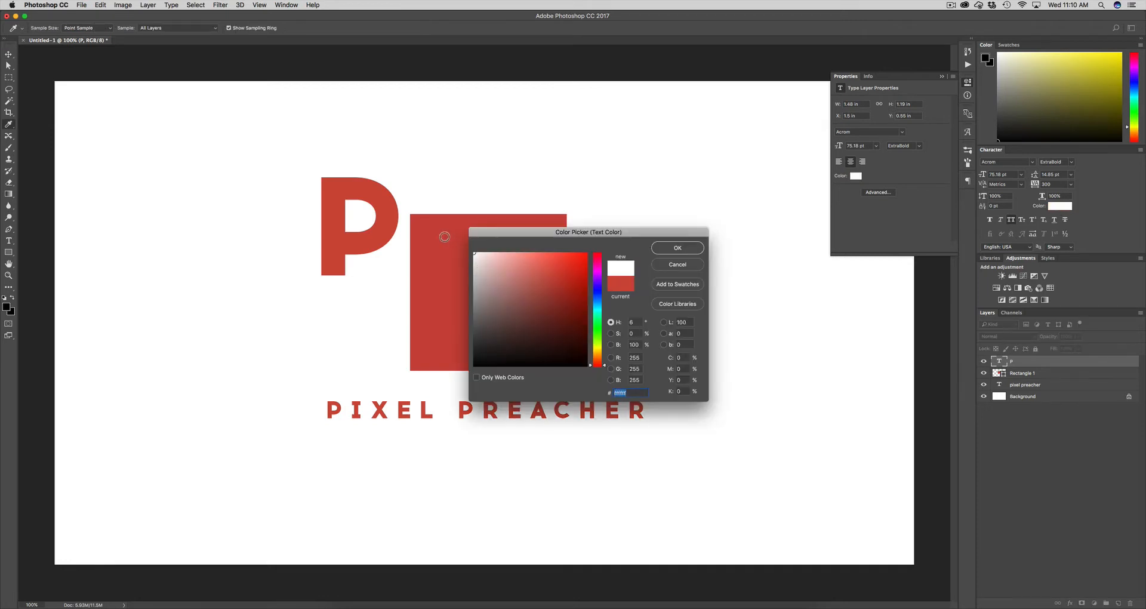
pyautogui.click(677, 248)
# Move the white P onto the red square and nudge it down to centre it
pyautogui.press('v')
pyautogui.moveTo(459, 208); pyautogui.dragTo(526, 268)
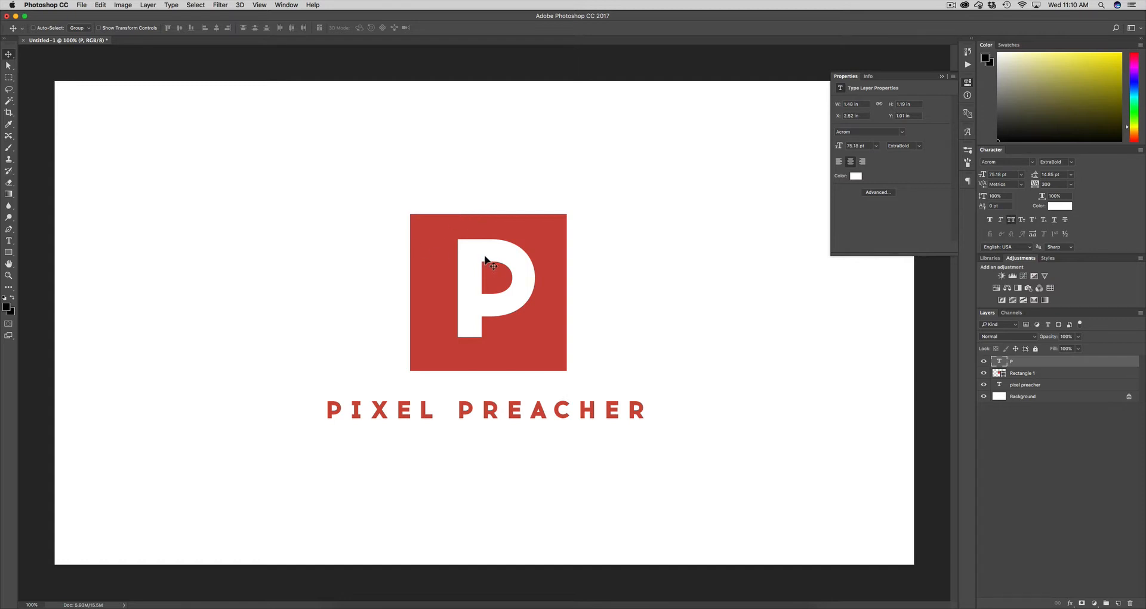
pyautogui.moveTo(485, 258); pyautogui.dragTo(483, 261)
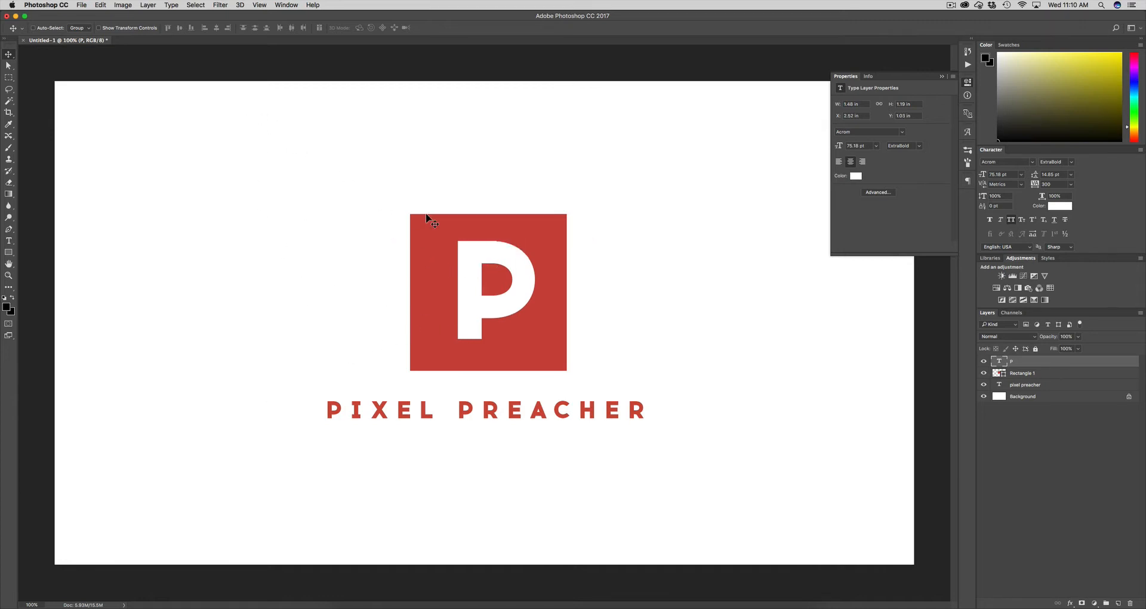
# Drag shaded square 1.jpg into the document, scale it to 46%, and place it over the red square
pyautogui.click(82, 5)
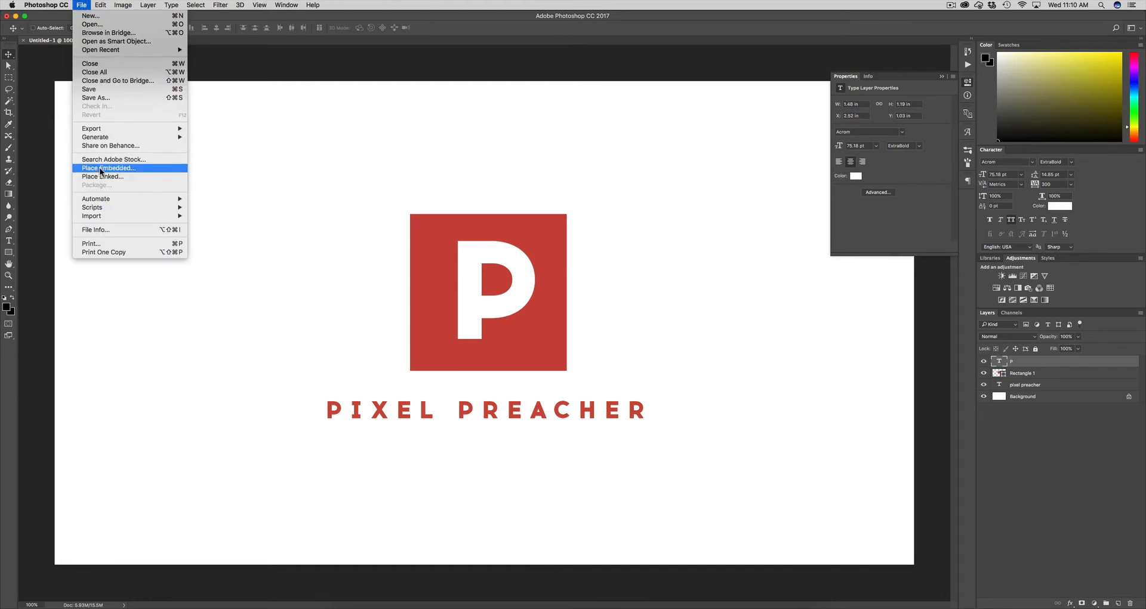
pyautogui.click(277, 203)
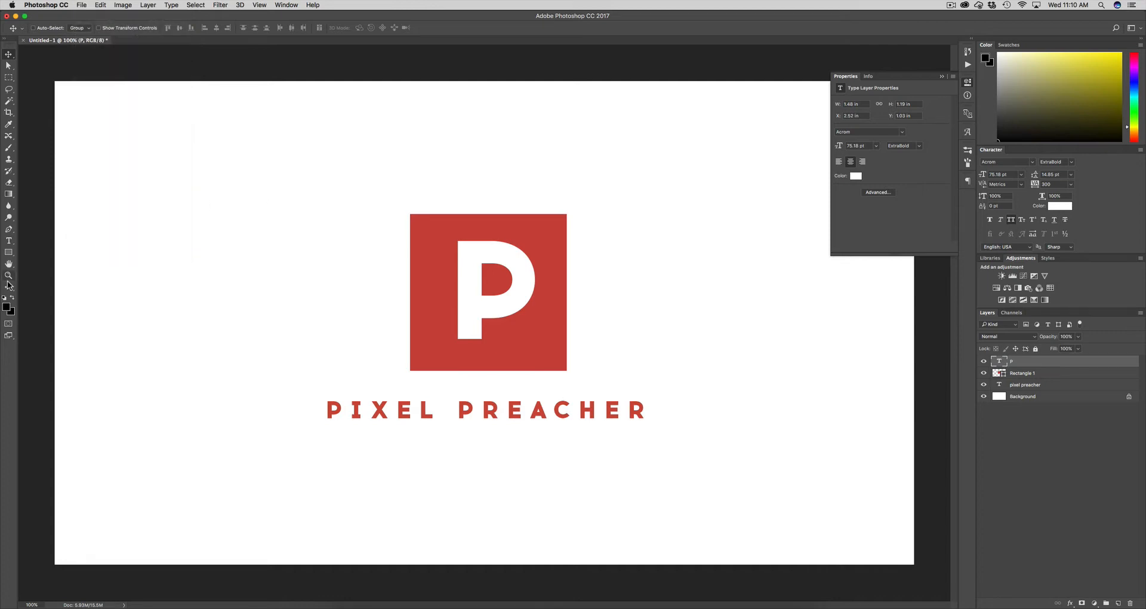
pyautogui.moveTo(169, 274); pyautogui.dragTo(410, 255)
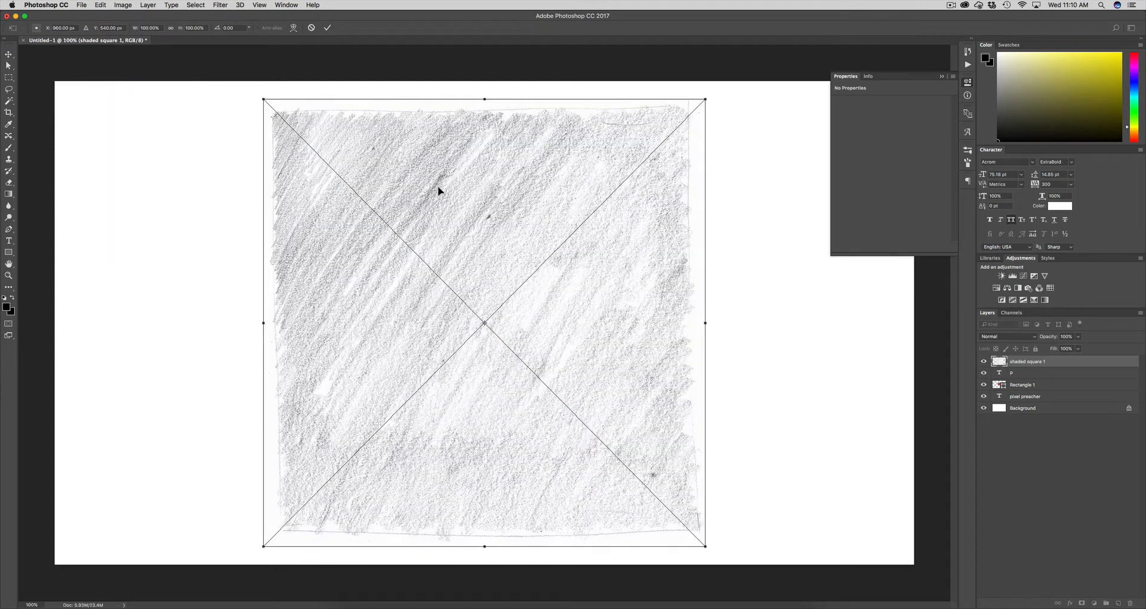
pyautogui.moveTo(437, 160); pyautogui.dragTo(433, 160)
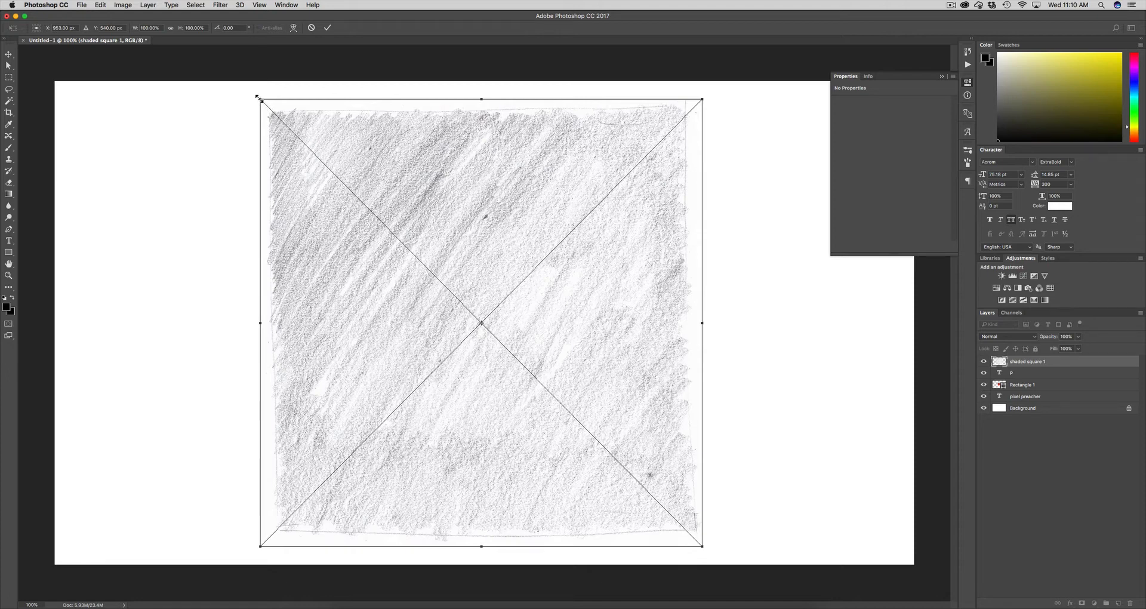
pyautogui.moveTo(258, 96)
pyautogui.mouseDown()
pyautogui.moveTo(435, 203)
pyautogui.moveTo(385, 212)
pyautogui.mouseUp()
pyautogui.moveTo(452, 251); pyautogui.dragTo(457, 222)
pyautogui.press('Return')
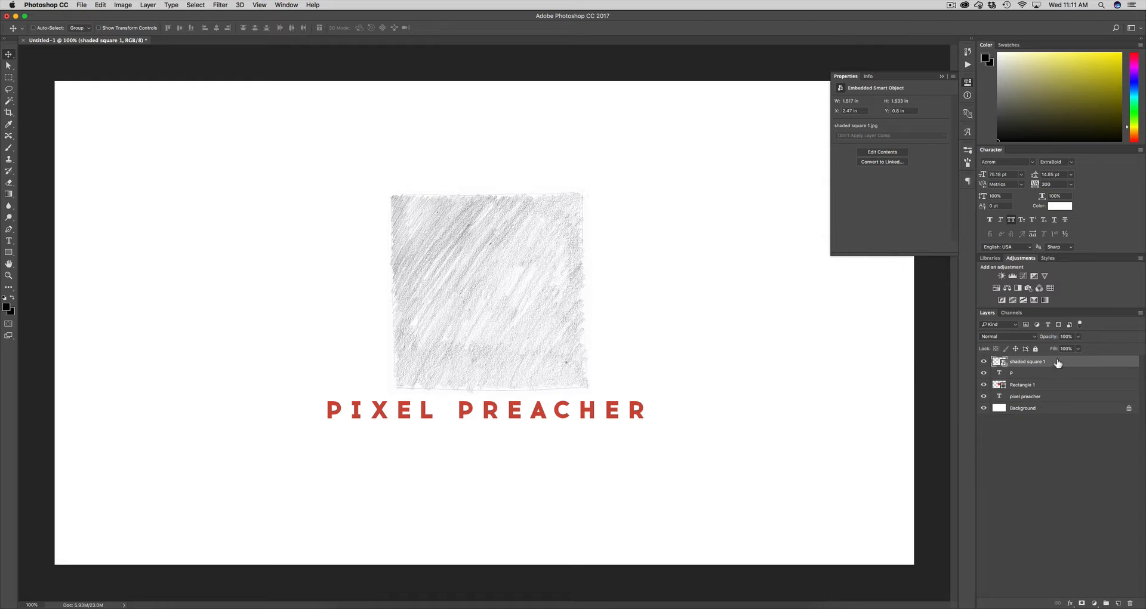
# Set the shaded square 1 layer's blend mode to Multiply
pyautogui.click(1007, 336)
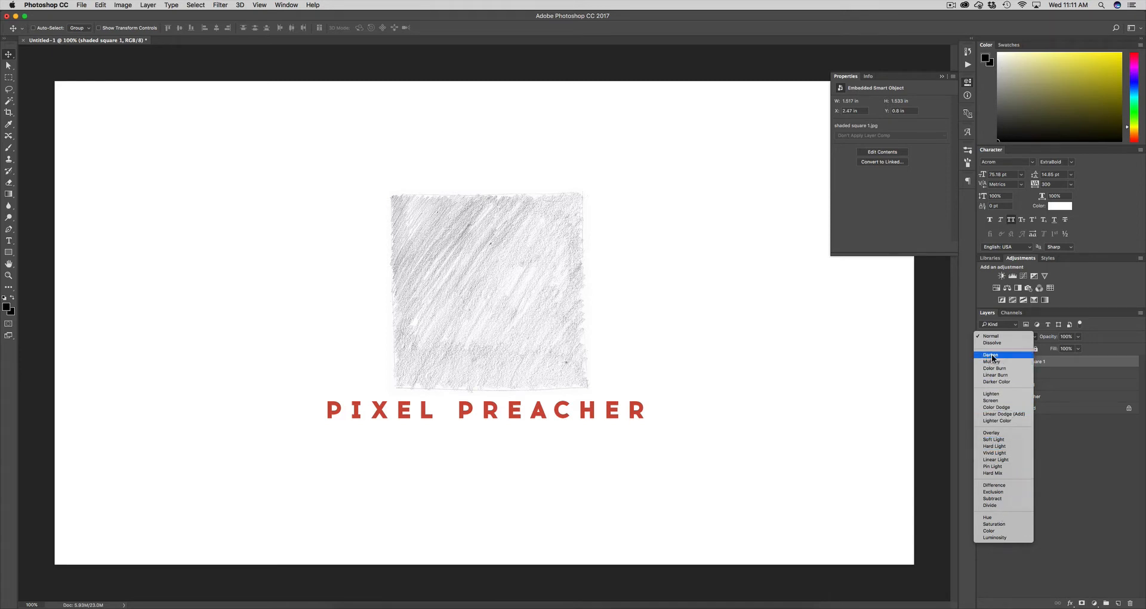
pyautogui.click(1052, 377)
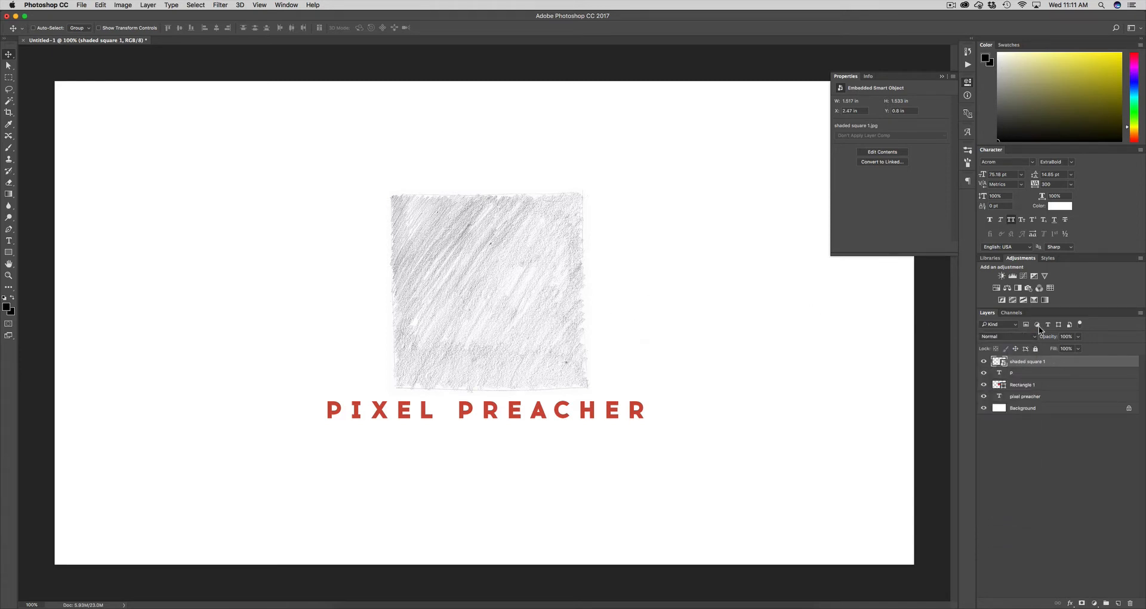
pyautogui.click(1005, 335)
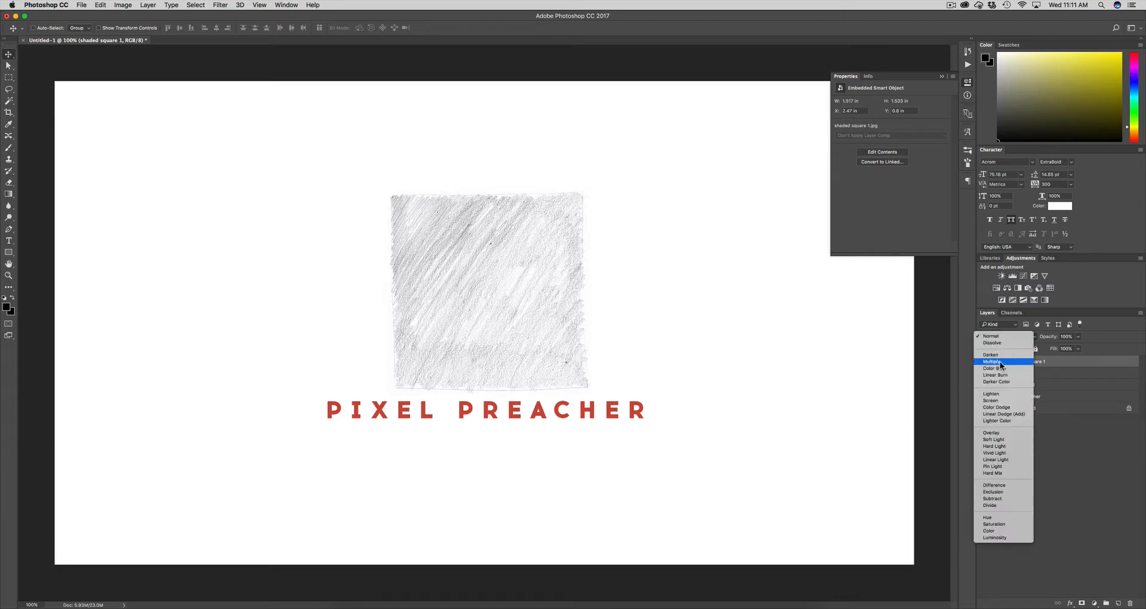
pyautogui.click(1001, 362)
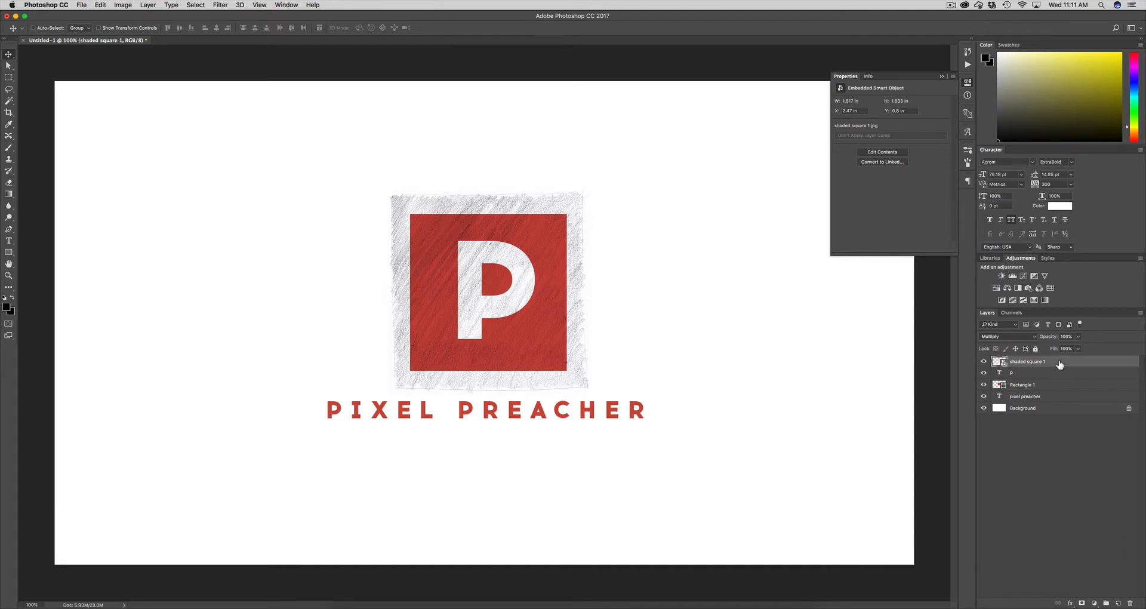
# Cycle through neighbouring blend modes with Shift+= and Shift+- to compare the texture
pyautogui.press('shift')
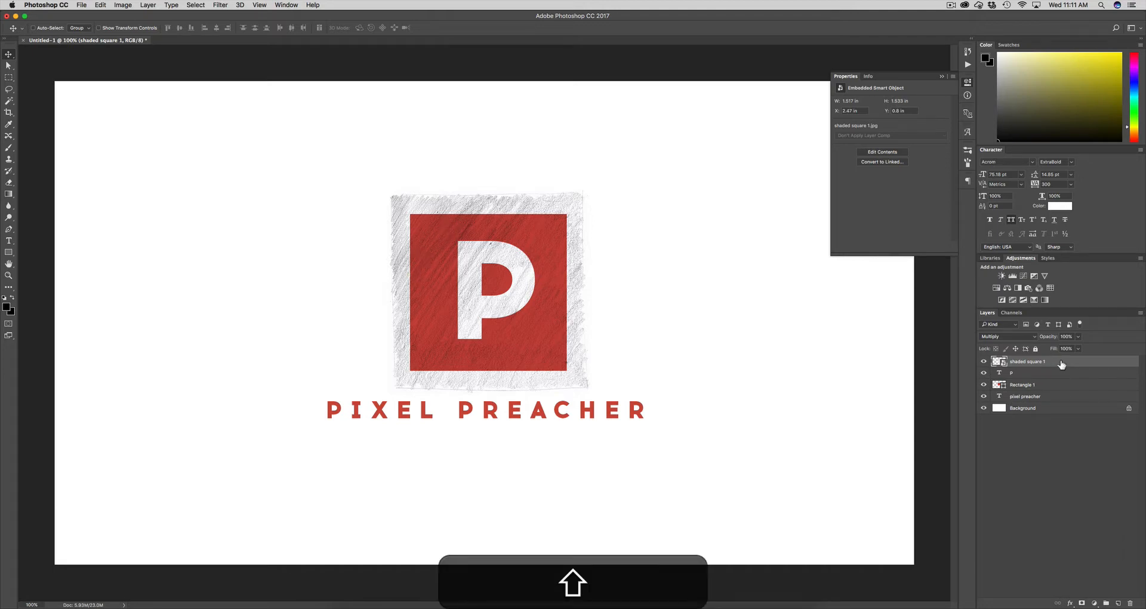
pyautogui.hotkey('shift', '=')
pyautogui.hotkey('shift', '=')
pyautogui.hotkey('shift', '=')
pyautogui.hotkey('shift', '=')
pyautogui.hotkey('shift', '=')
pyautogui.hotkey('shift', '=')
pyautogui.hotkey('shift', '=')
pyautogui.hotkey('shift', '=')
pyautogui.hotkey('shift', '=')
pyautogui.hotkey('shift', '=')
pyautogui.hotkey('shift', '=')
pyautogui.hotkey('shift', '=')
pyautogui.hotkey('shift', '=')
pyautogui.hotkey('shift', '=')
pyautogui.hotkey('shift', '=')
pyautogui.hotkey('shift', '=')
pyautogui.hotkey('shift', '=')
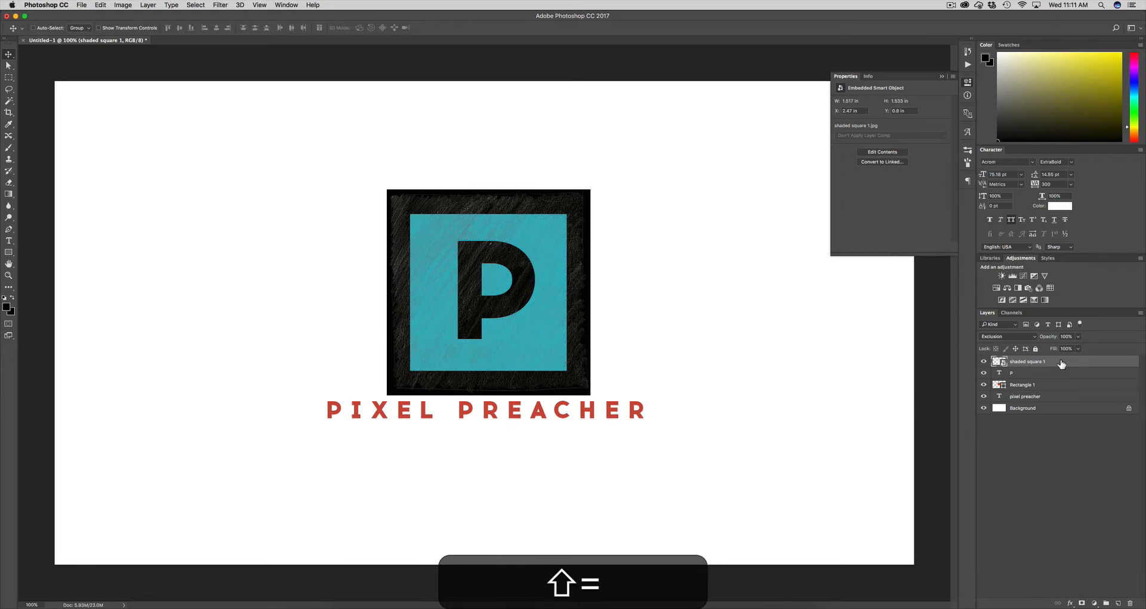
pyautogui.hotkey('shift', '=')
pyautogui.hotkey('shift', '=')
pyautogui.hotkey('shift', '=')
pyautogui.hotkey('shift', '-')
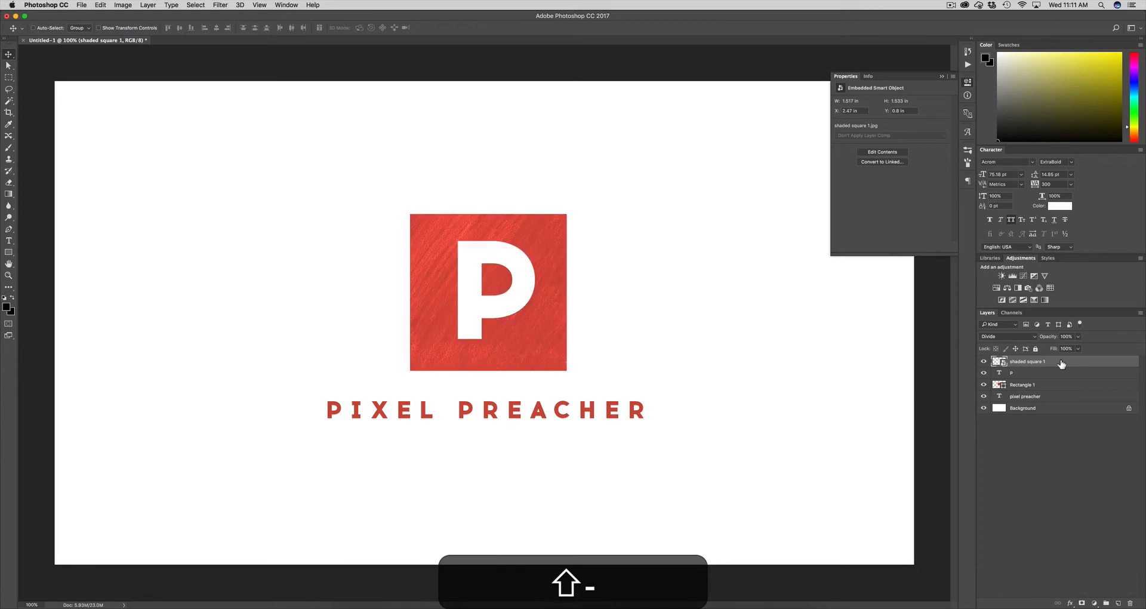
pyautogui.hotkey('shift', '=')
pyautogui.hotkey('shift', '=')
pyautogui.hotkey('shift', '=')
pyautogui.hotkey('shift', '=')
pyautogui.hotkey('shift', '=')
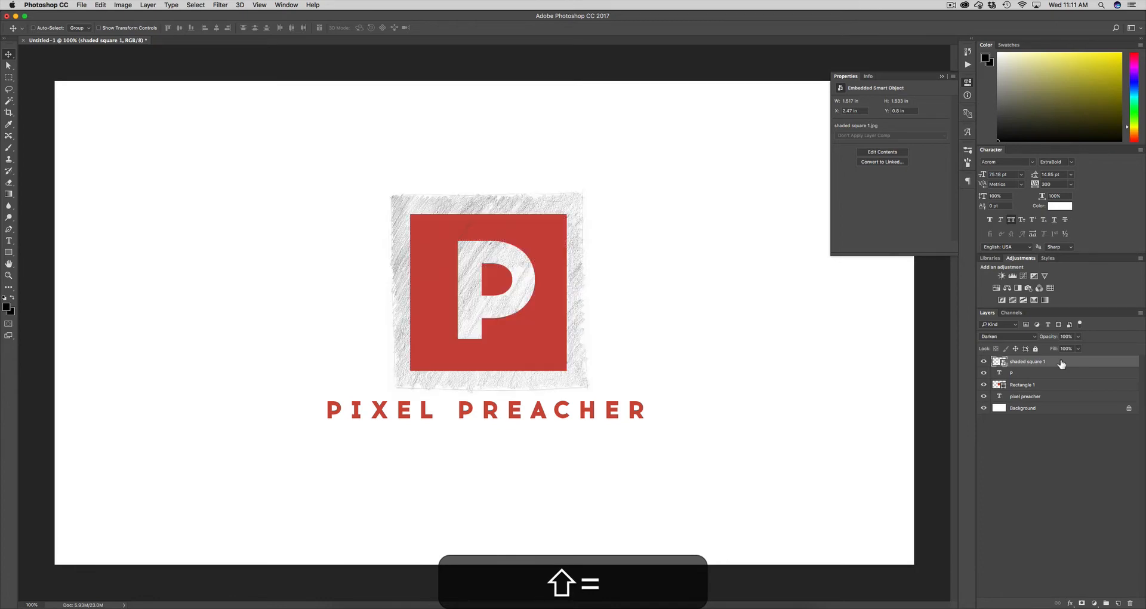
pyautogui.hotkey('shift', '=')
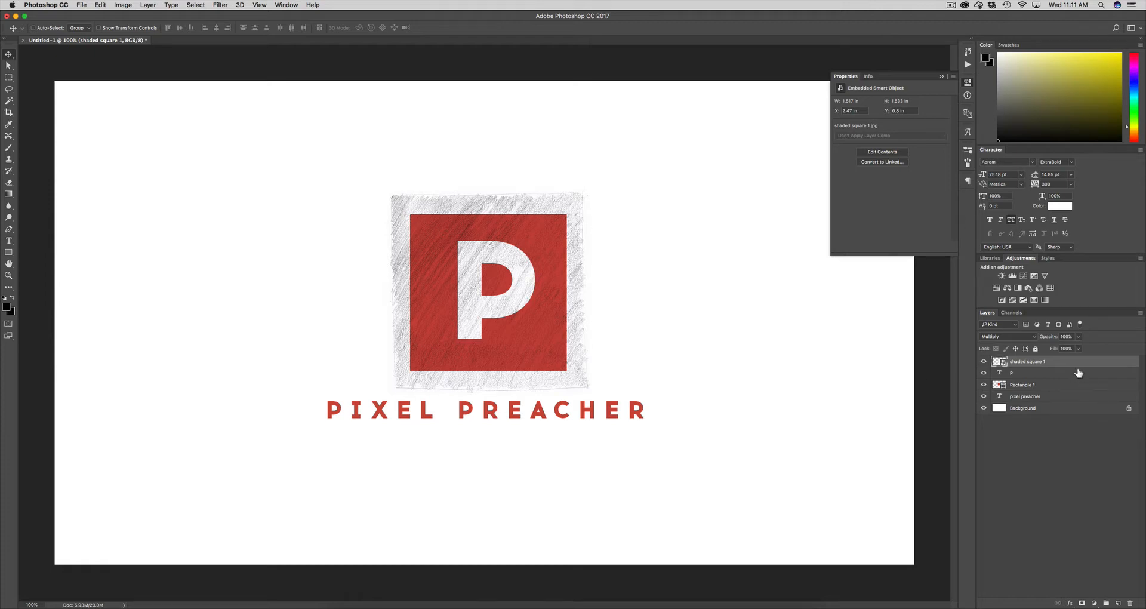
# Resize the shaded square from its centre so it barely overhangs the red square
pyautogui.press('super+t')
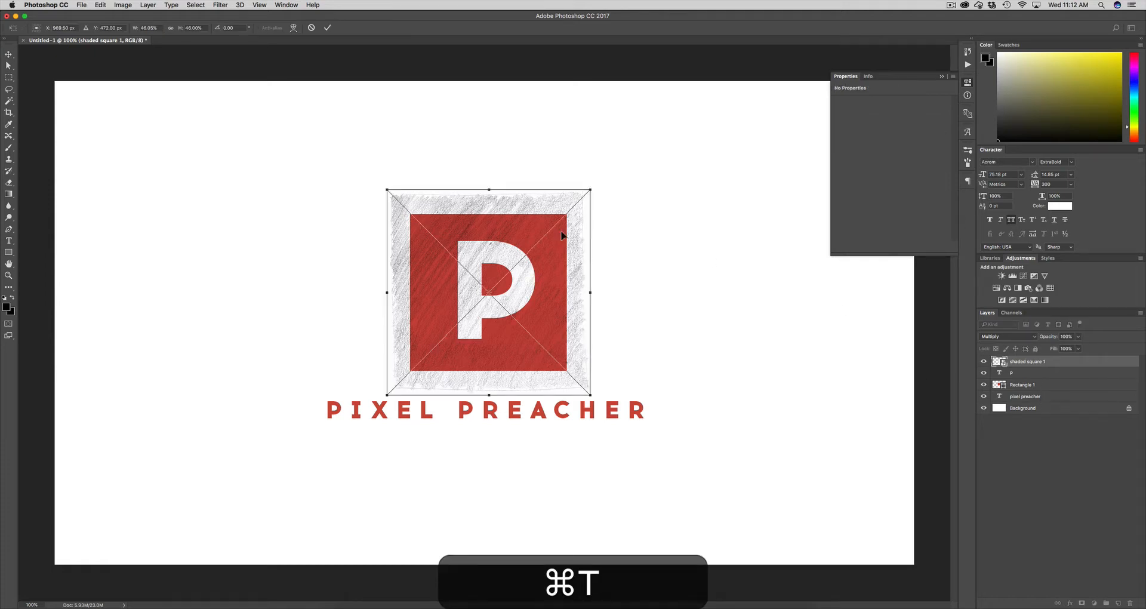
pyautogui.moveTo(392, 188); pyautogui.dragTo(412, 211)
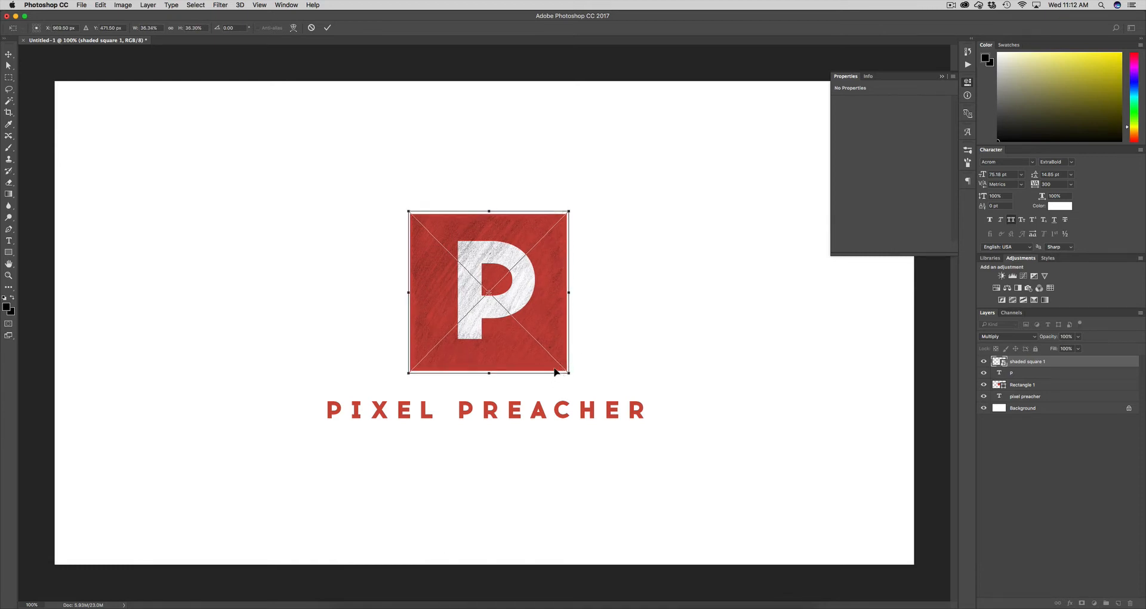
pyautogui.moveTo(408, 374); pyautogui.dragTo(394, 386)
pyautogui.press('Return')
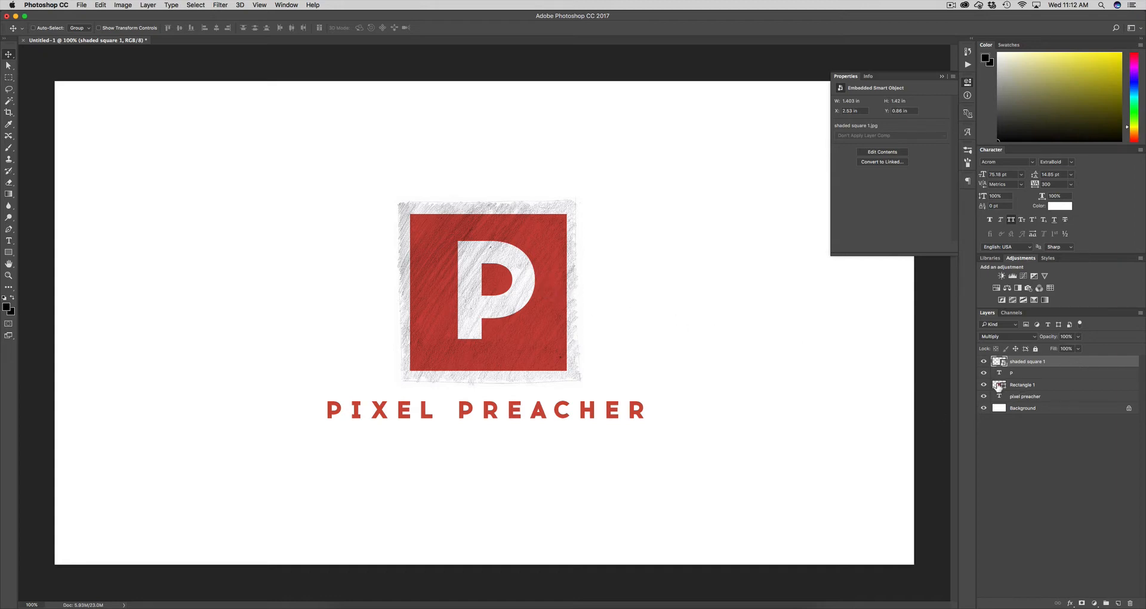
# Load a selection from the Rectangle 1 thumbnail, then reselect the shaded square 1 layer
pyautogui.click(1049, 388)
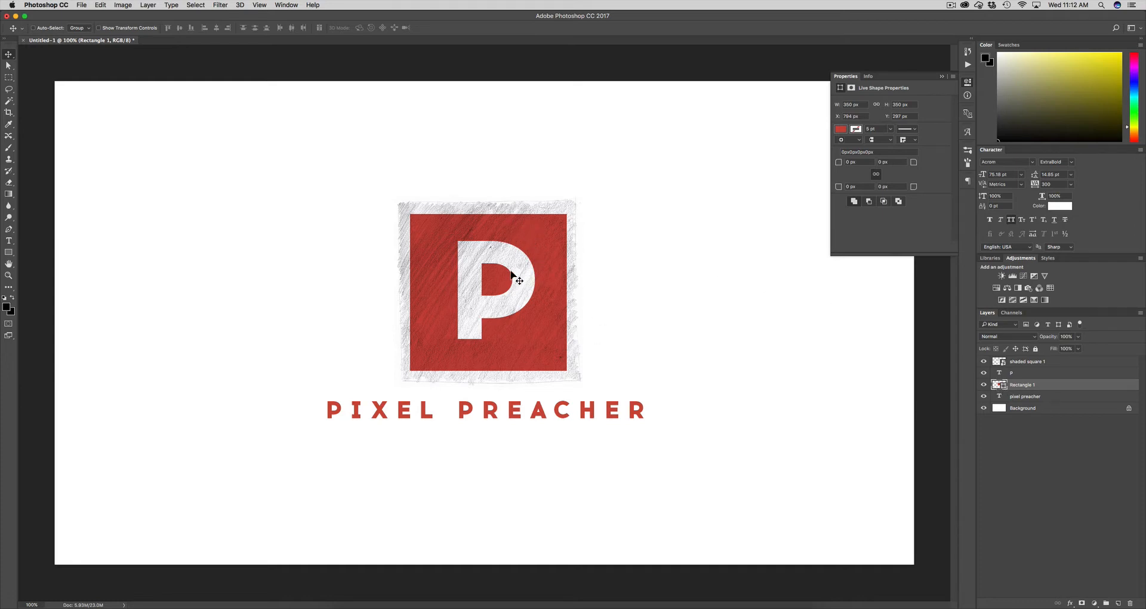
pyautogui.press('super')
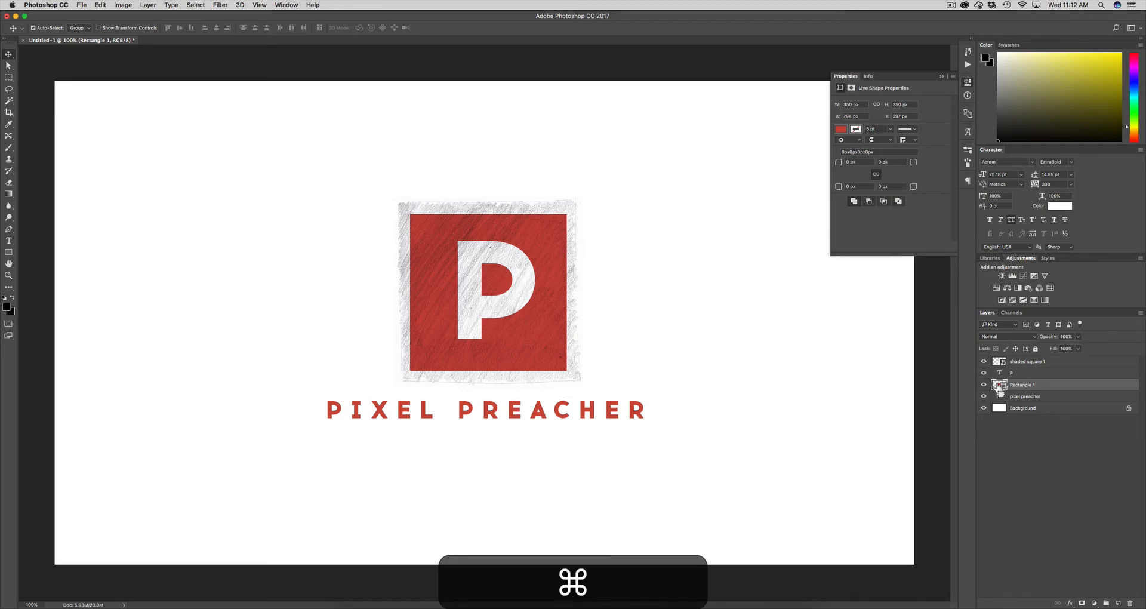
pyautogui.keyDown('super'); pyautogui.click(1000, 385); pyautogui.keyUp('super')
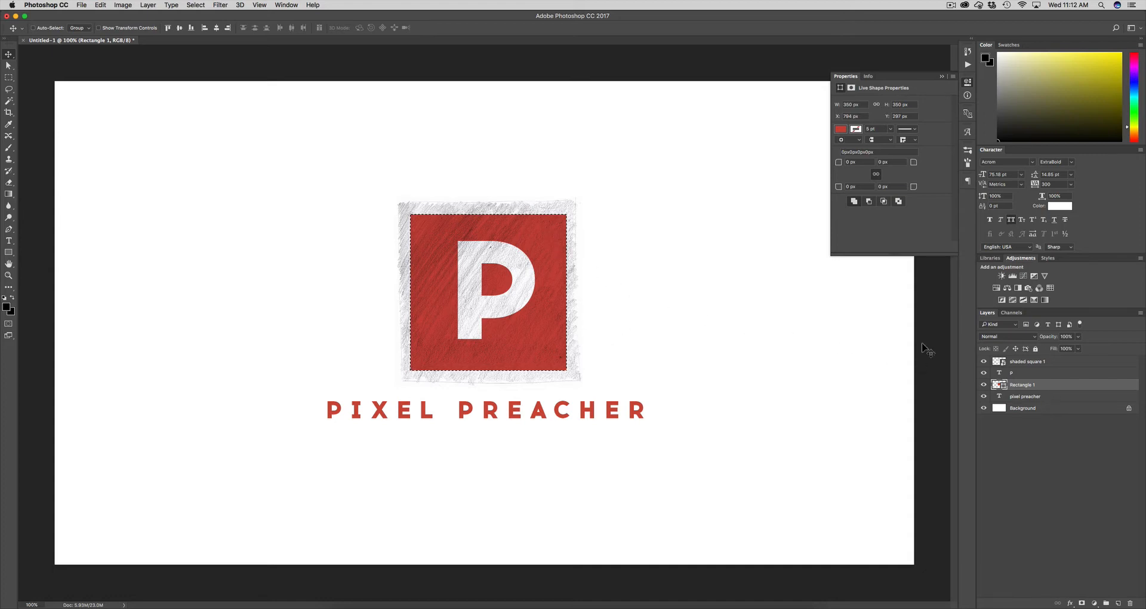
pyautogui.click(1058, 363)
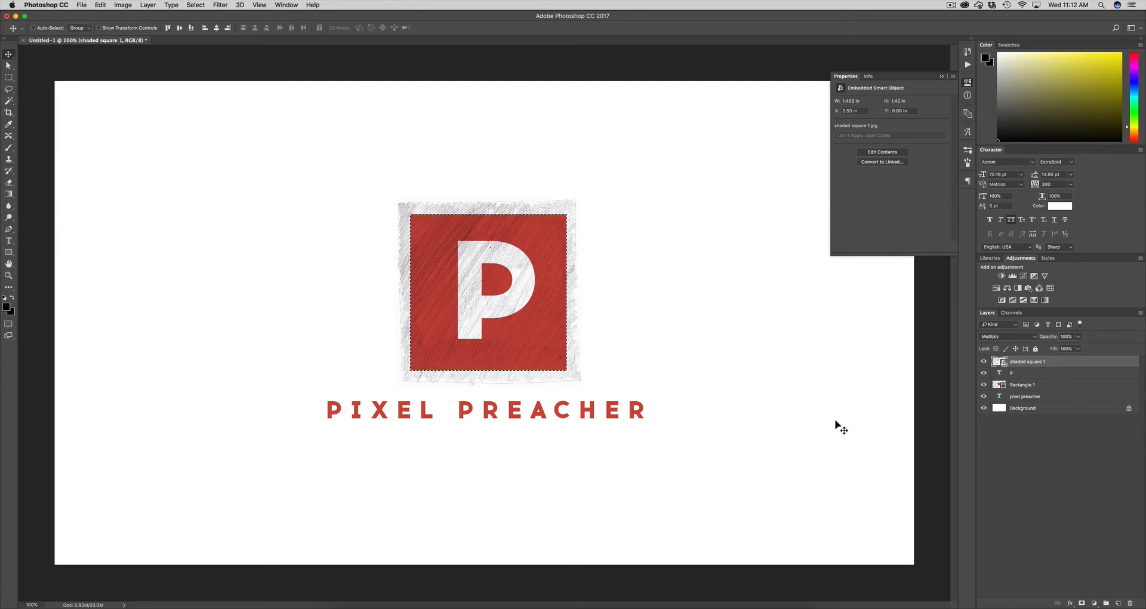
# Add a layer mask to shaded square 1 trimming it to the red square, and target the mask
pyautogui.press('super+d')
pyautogui.click(1083, 603)
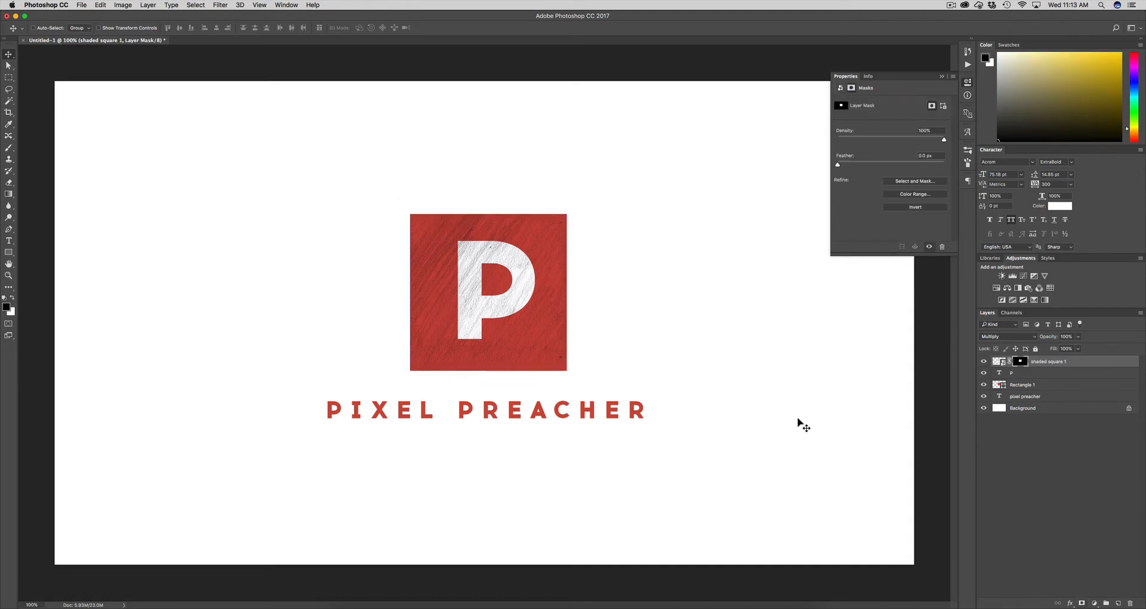
pyautogui.click(1030, 363)
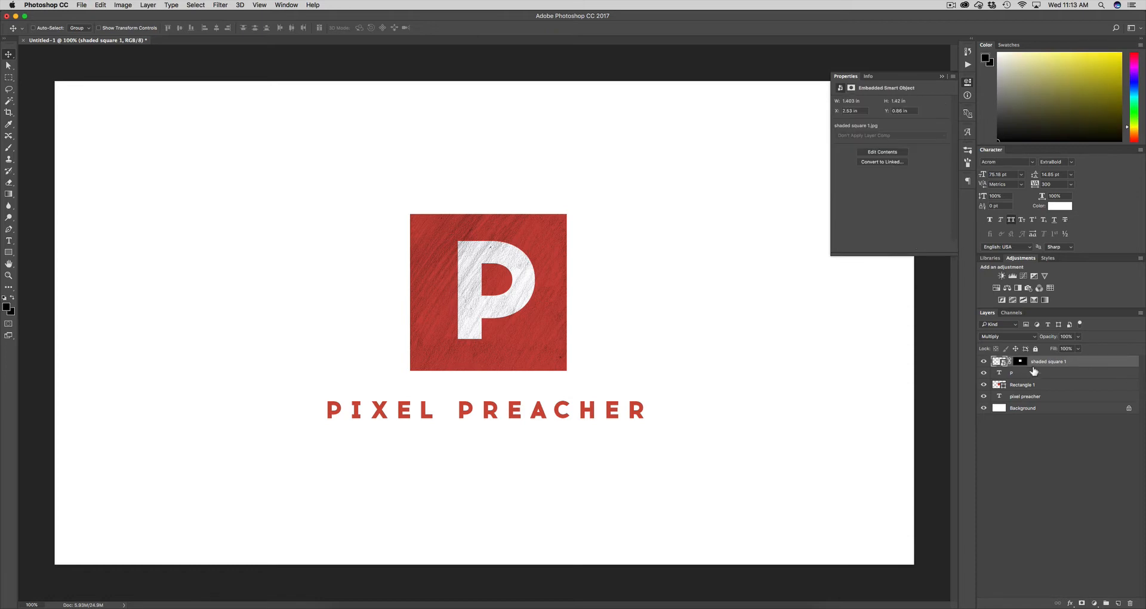
pyautogui.click(1021, 362)
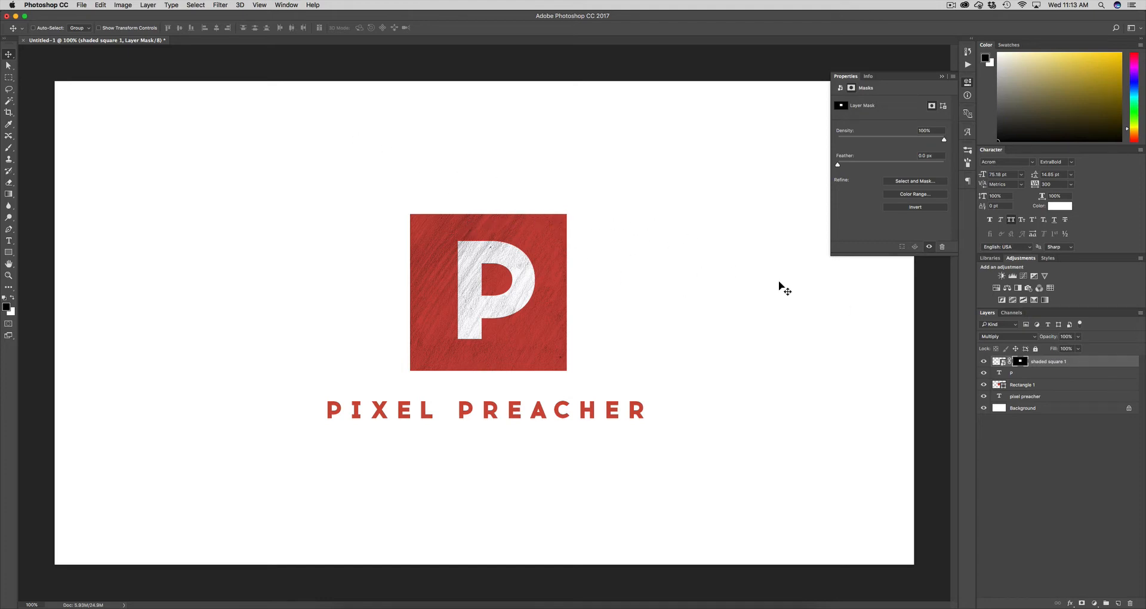
# Show the Brush Presets panel and switch to the Brush tool
pyautogui.click(969, 152)
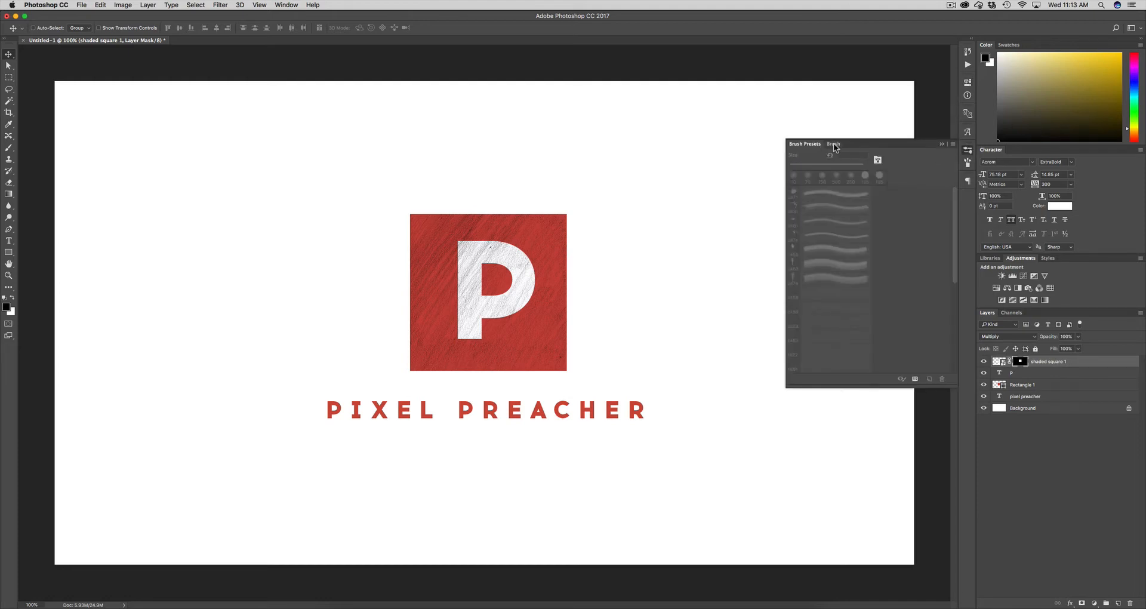
pyautogui.click(832, 145)
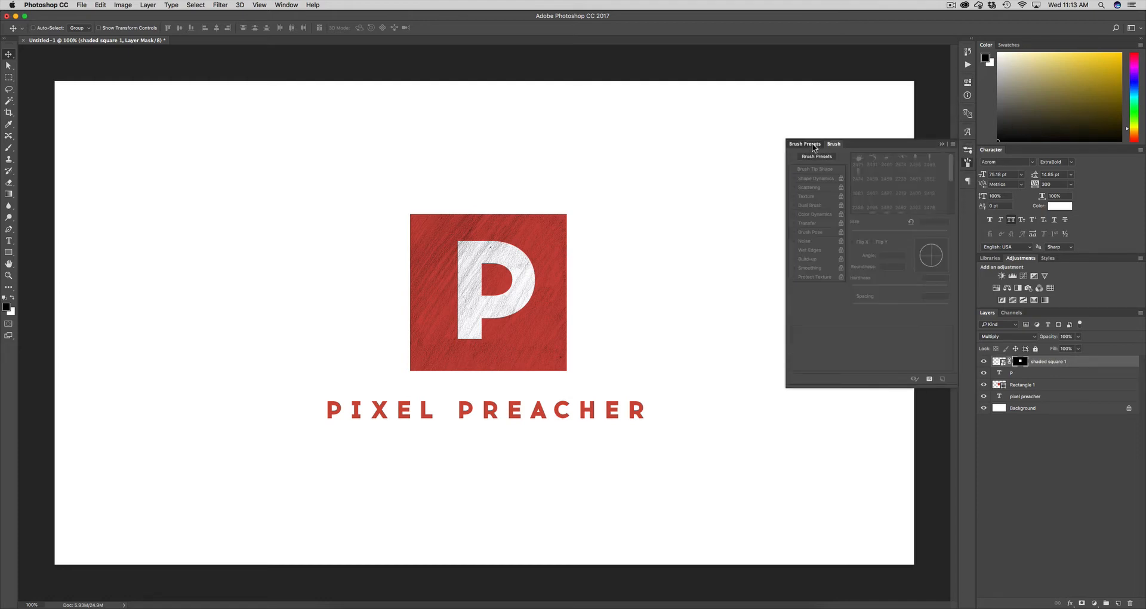
pyautogui.click(813, 144)
pyautogui.press('b')
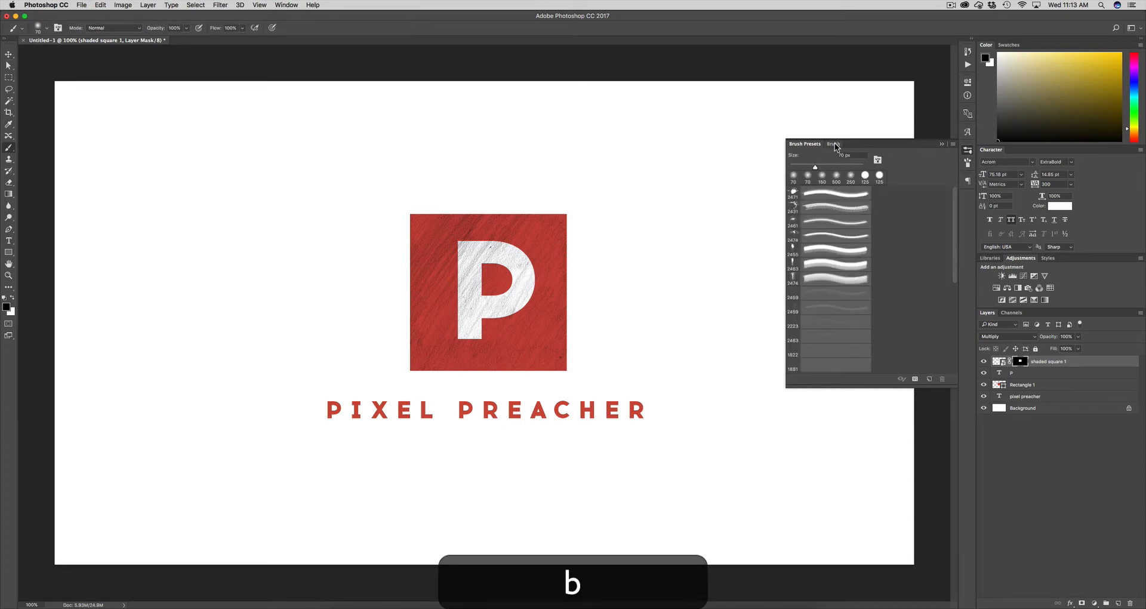
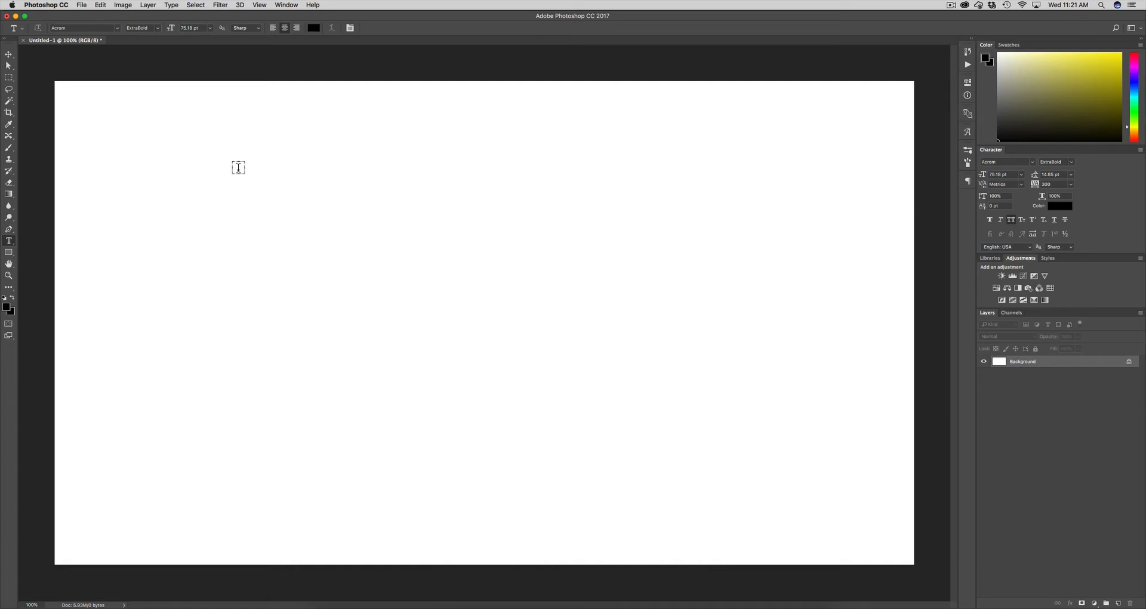
# Draw a red 1397 × 116 px bar, Rectangle 1, across the lower-left of the canvas
pyautogui.click(9, 252)
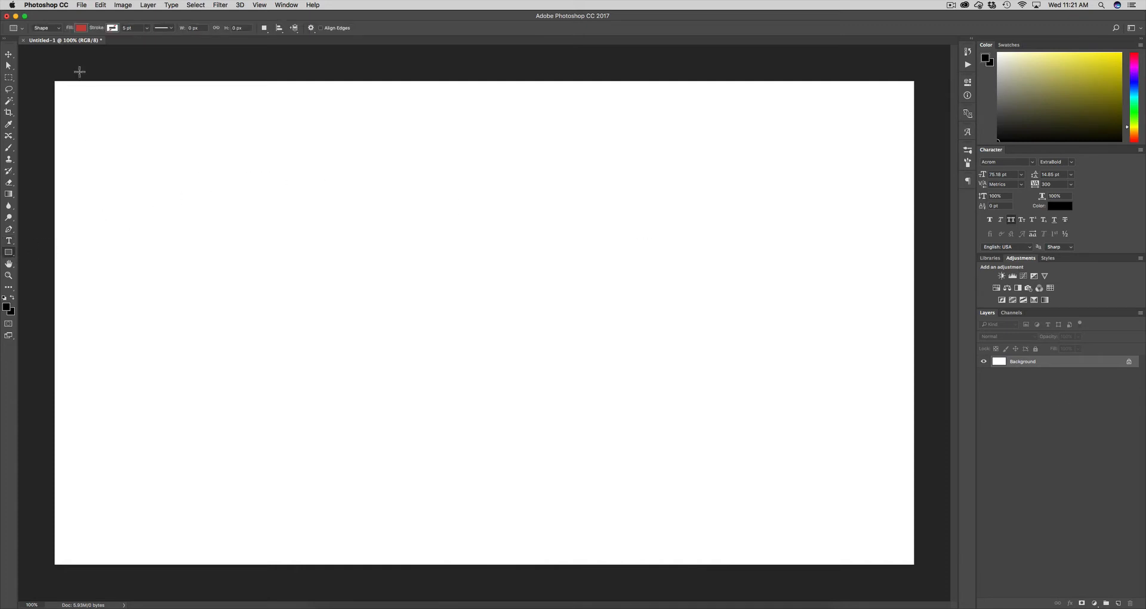
pyautogui.click(82, 30)
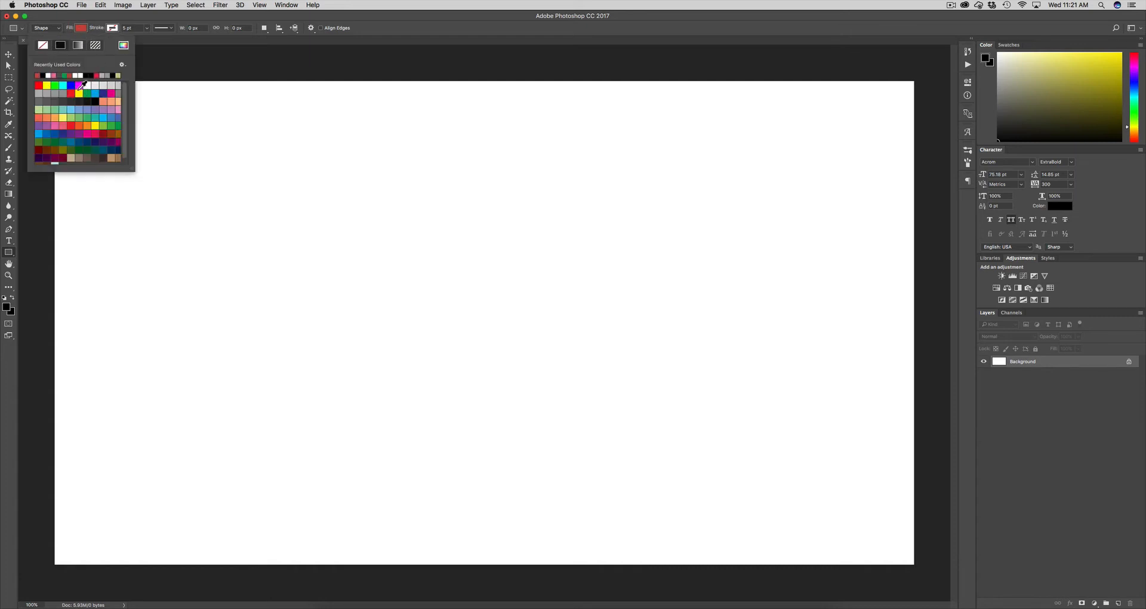
pyautogui.click(79, 30)
pyautogui.moveTo(49, 474); pyautogui.dragTo(673, 525)
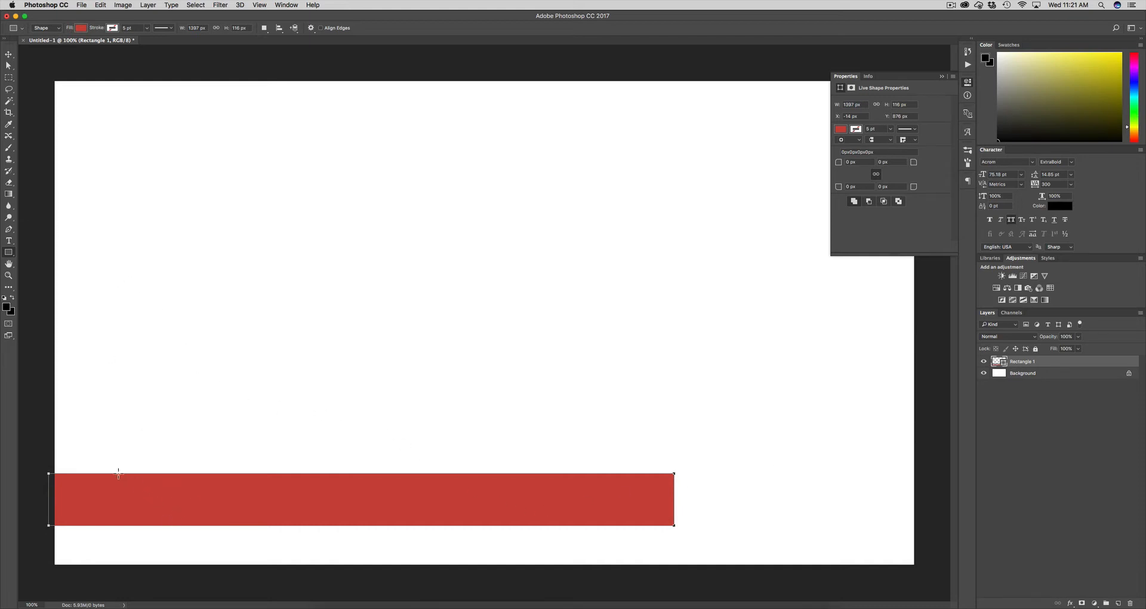
pyautogui.click(1009, 418)
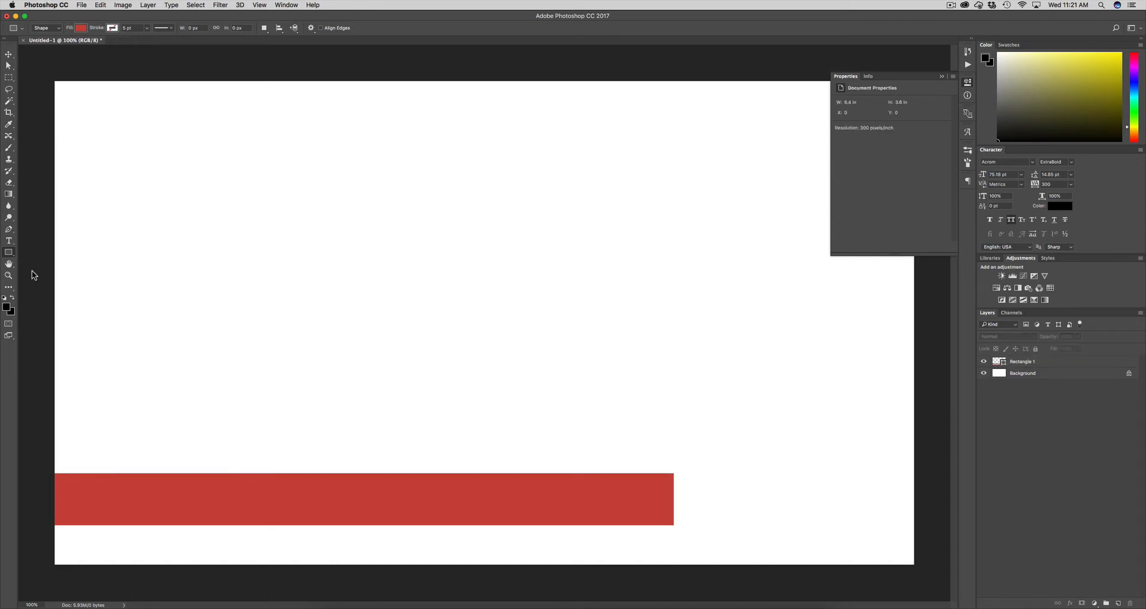
pyautogui.click(8, 241)
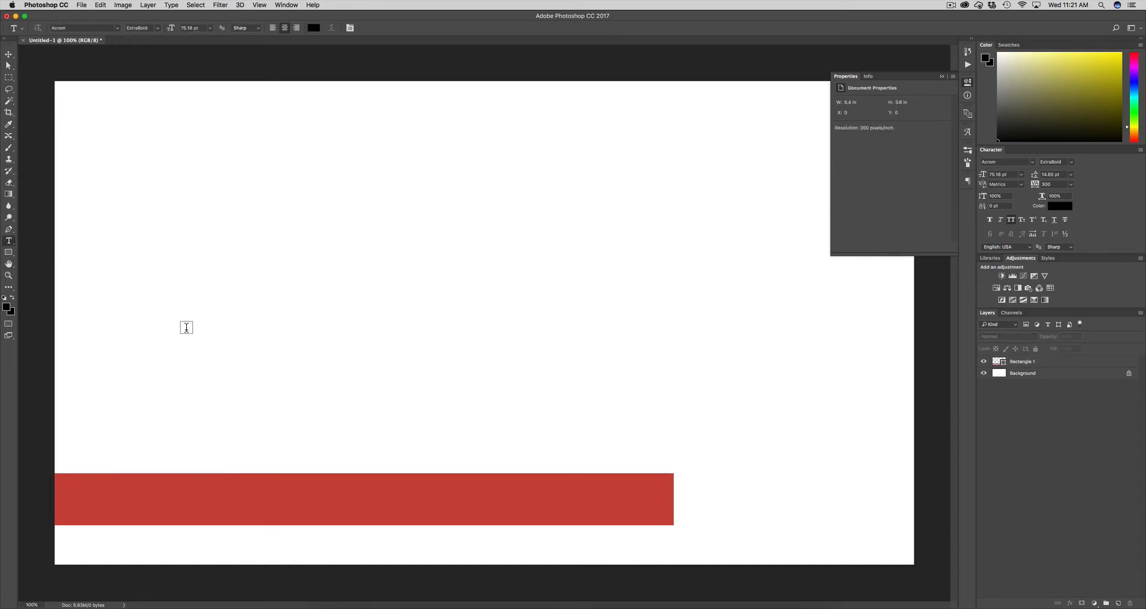
# Type PIXEL PREACHER in a new text box and colour it white
pyautogui.moveTo(127, 322); pyautogui.dragTo(704, 387)
pyautogui.write('PLAC')
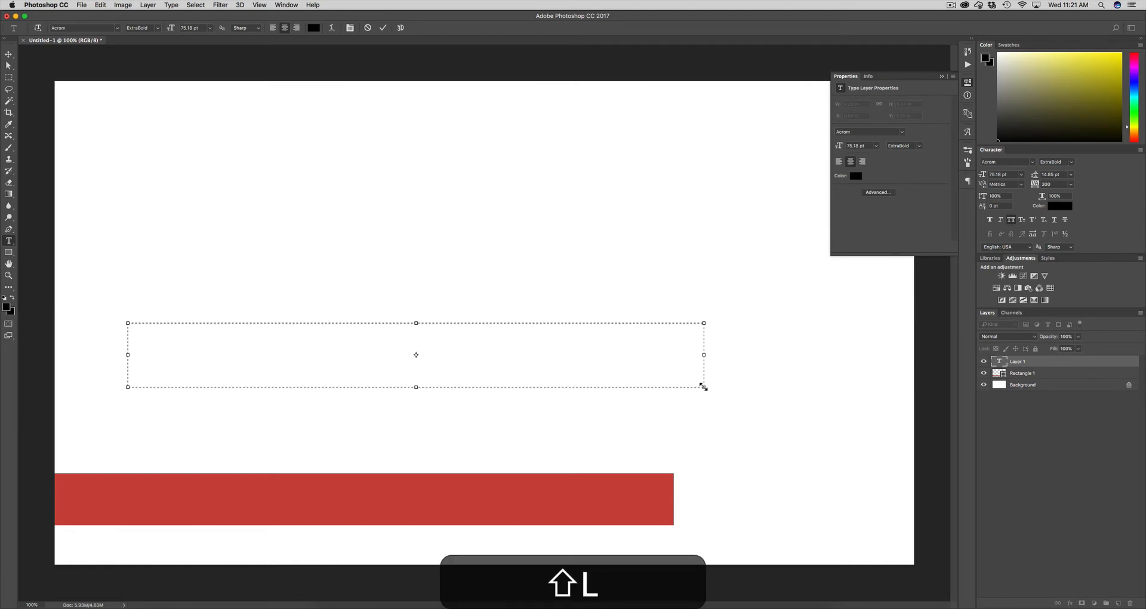
pyautogui.write('R')
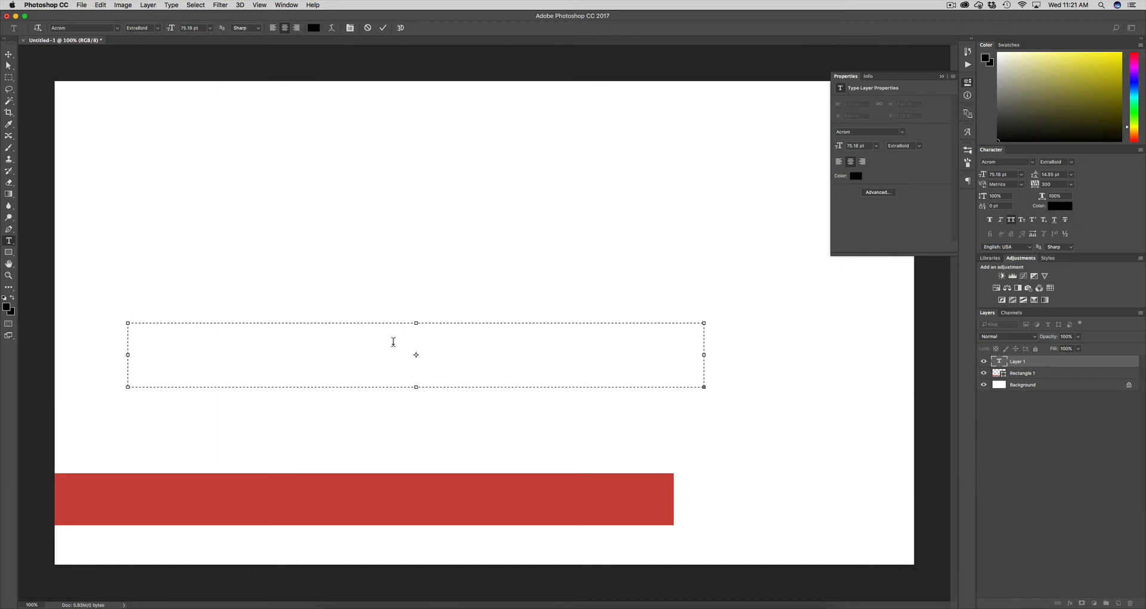
pyautogui.press('super+a')
pyautogui.moveTo(984, 176); pyautogui.dragTo(956, 186)
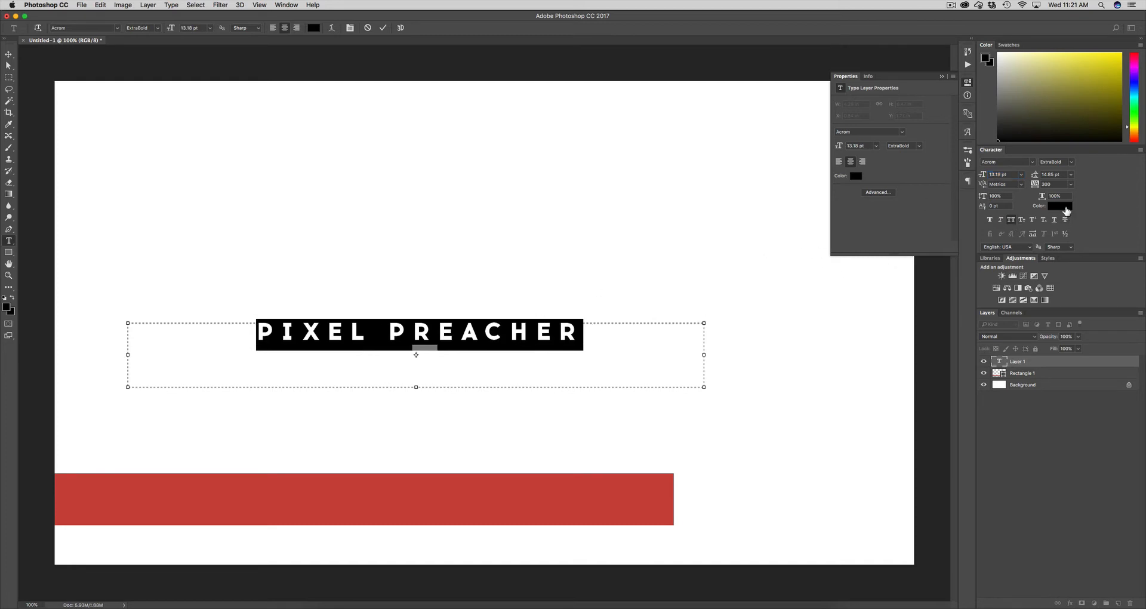
pyautogui.click(1060, 206)
pyautogui.moveTo(515, 317); pyautogui.dragTo(477, 254)
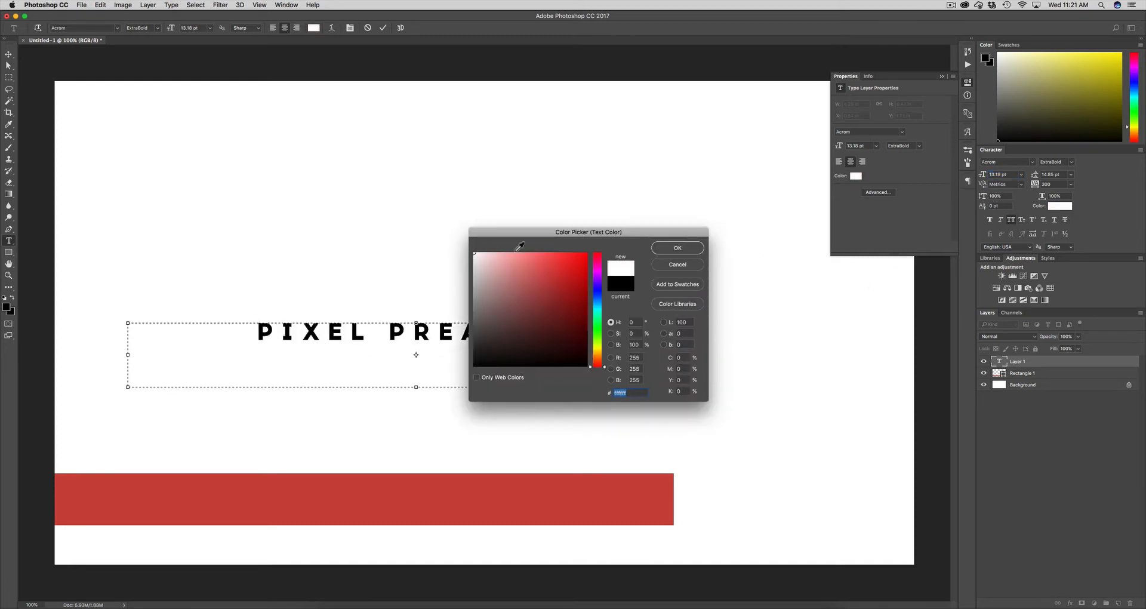
pyautogui.click(667, 251)
# Move the text onto the red bar, left-align it and set it to 18.18 pt
pyautogui.moveTo(361, 307); pyautogui.dragTo(376, 468)
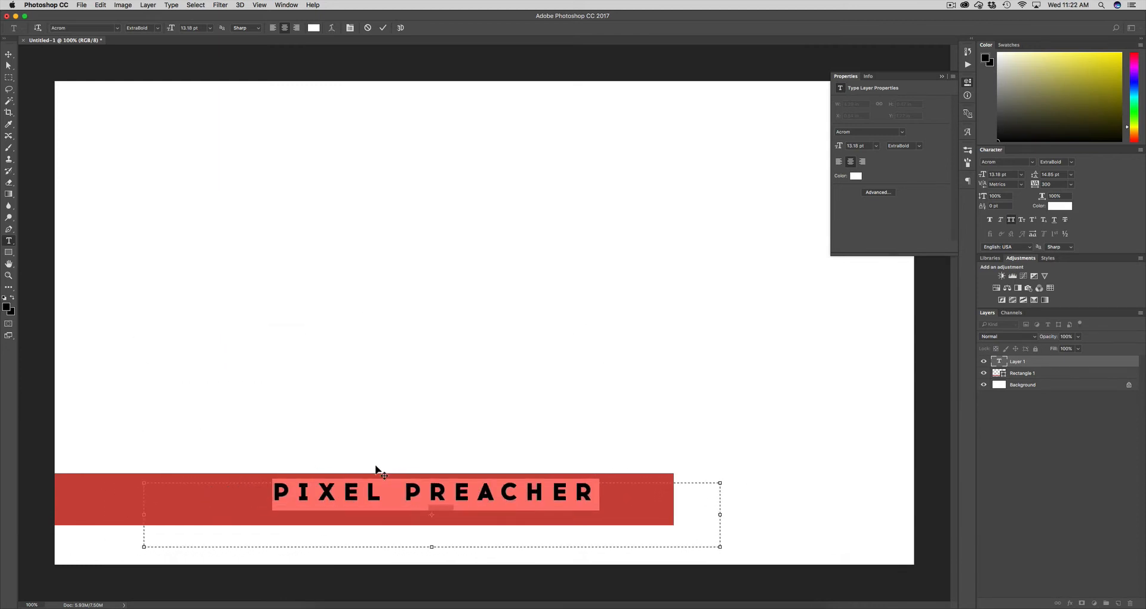
pyautogui.click(968, 181)
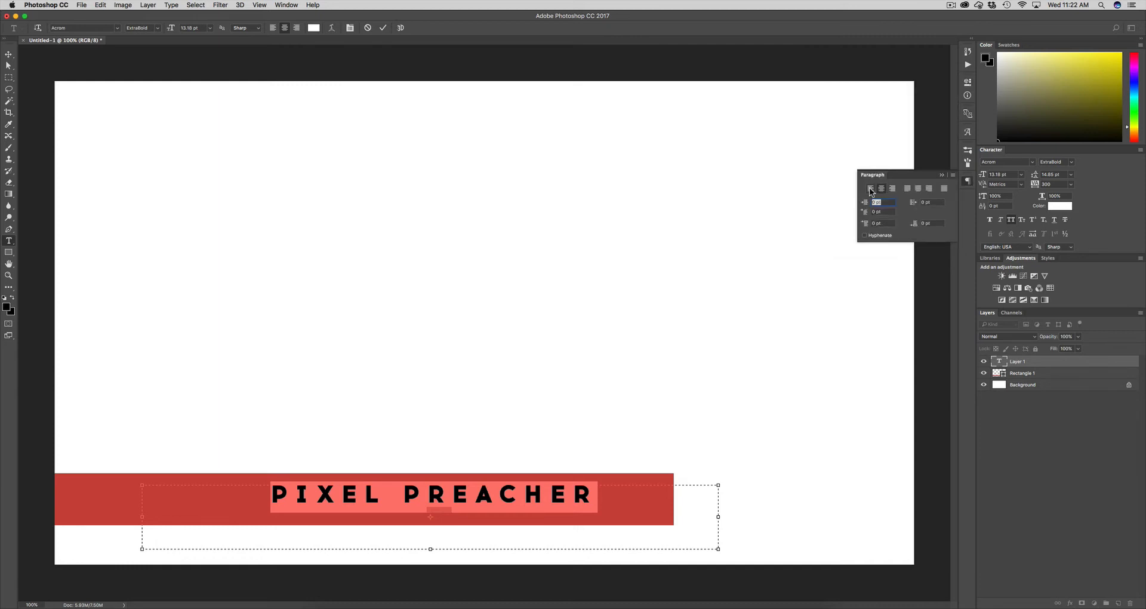
pyautogui.click(870, 189)
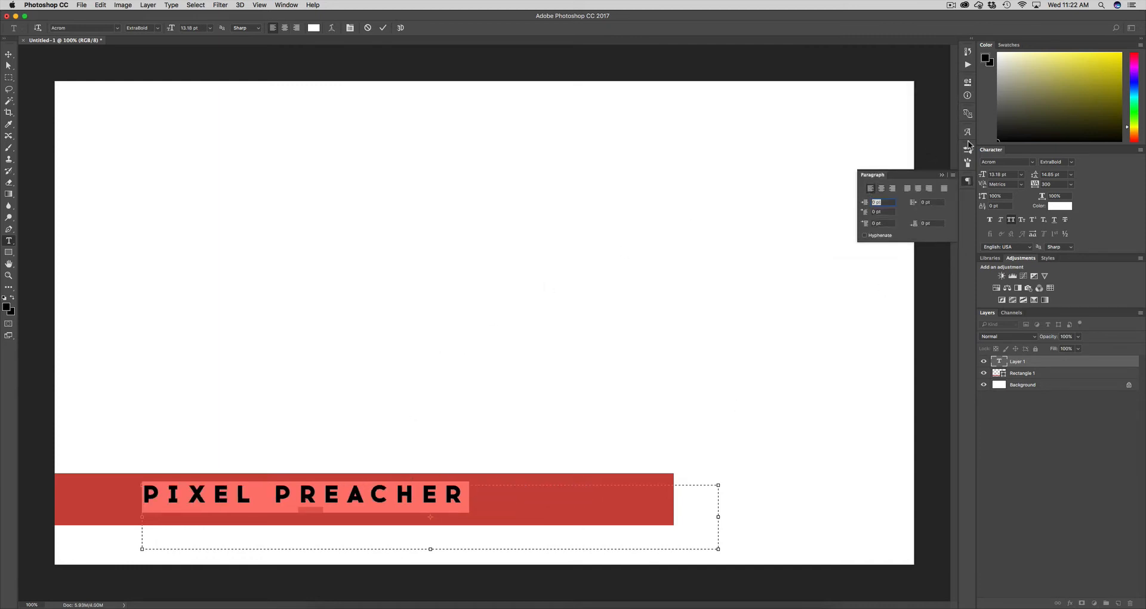
pyautogui.moveTo(985, 179); pyautogui.dragTo(987, 178)
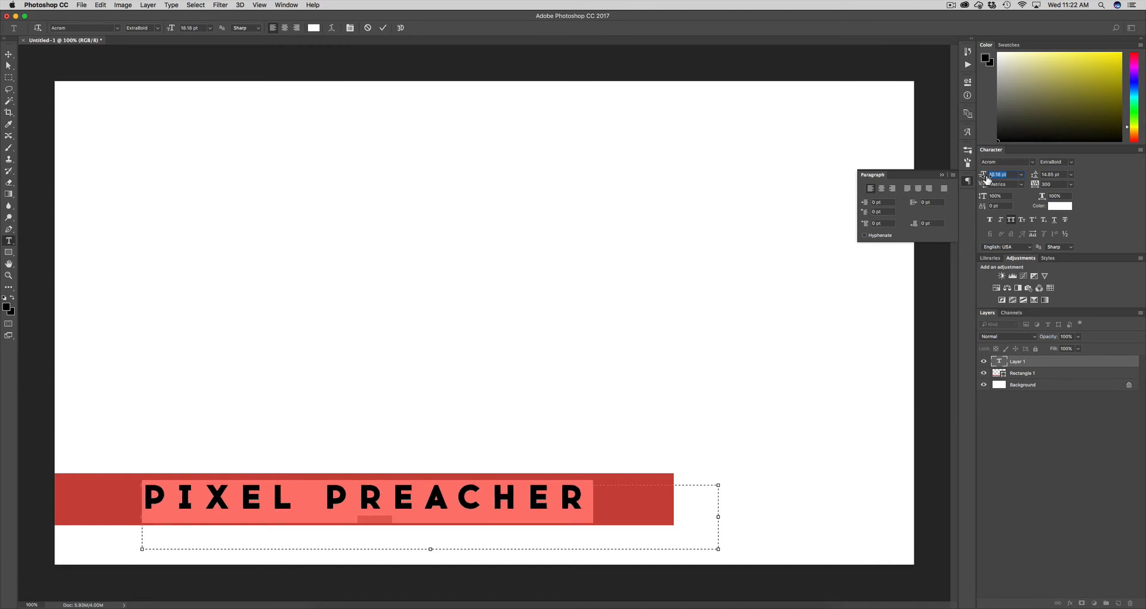
pyautogui.click(357, 501)
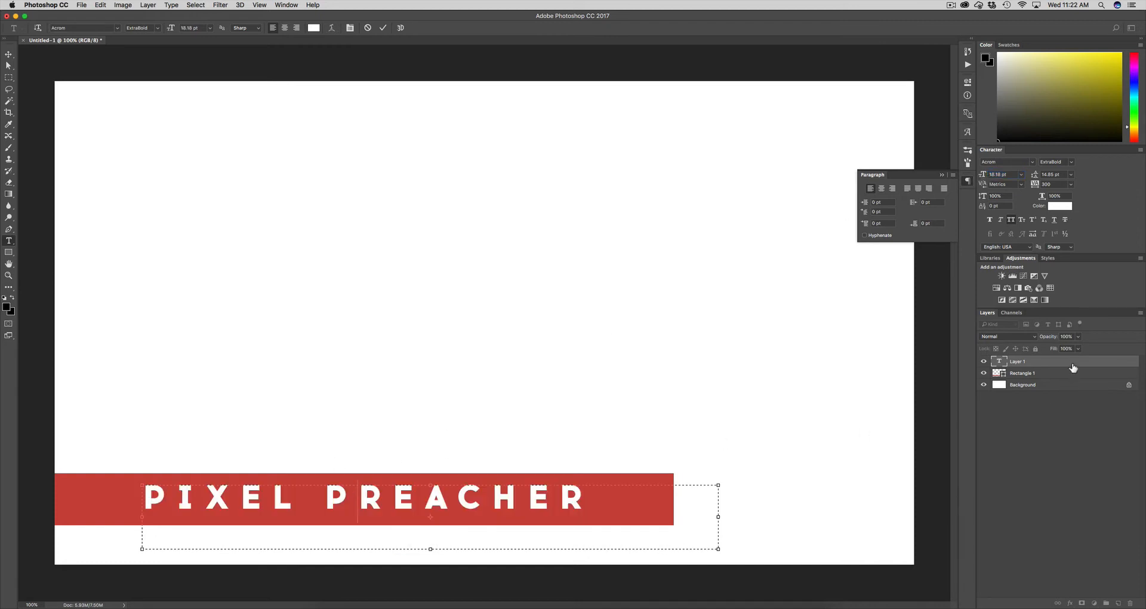
pyautogui.click(1067, 367)
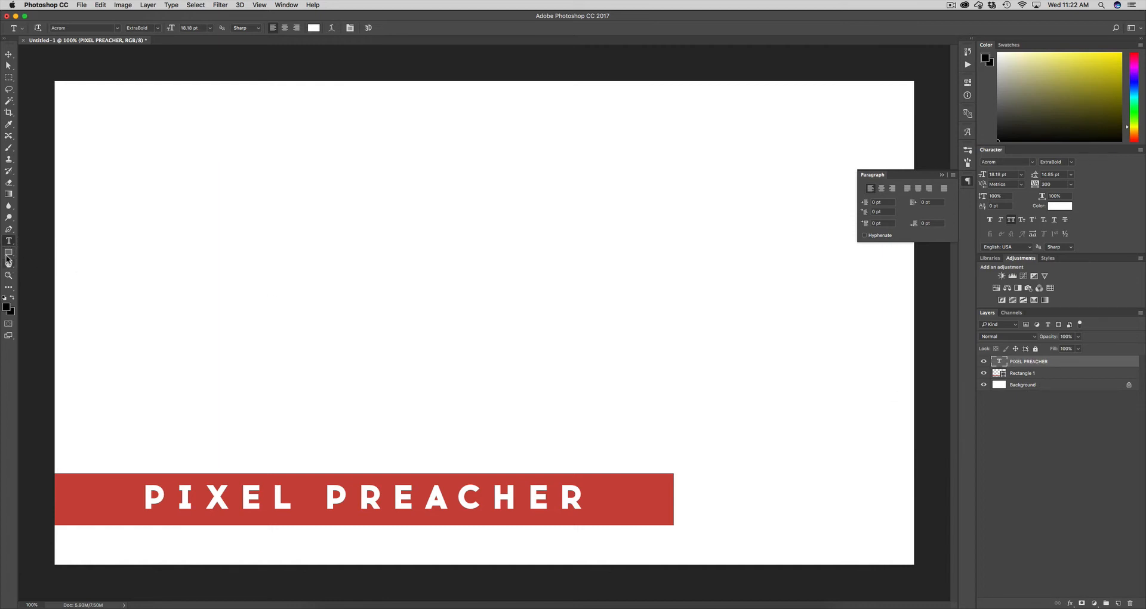
# Draw a light grey 907 × 51 px bar, Rectangle 2, just beneath the red bar
pyautogui.click(8, 253)
pyautogui.click(80, 27)
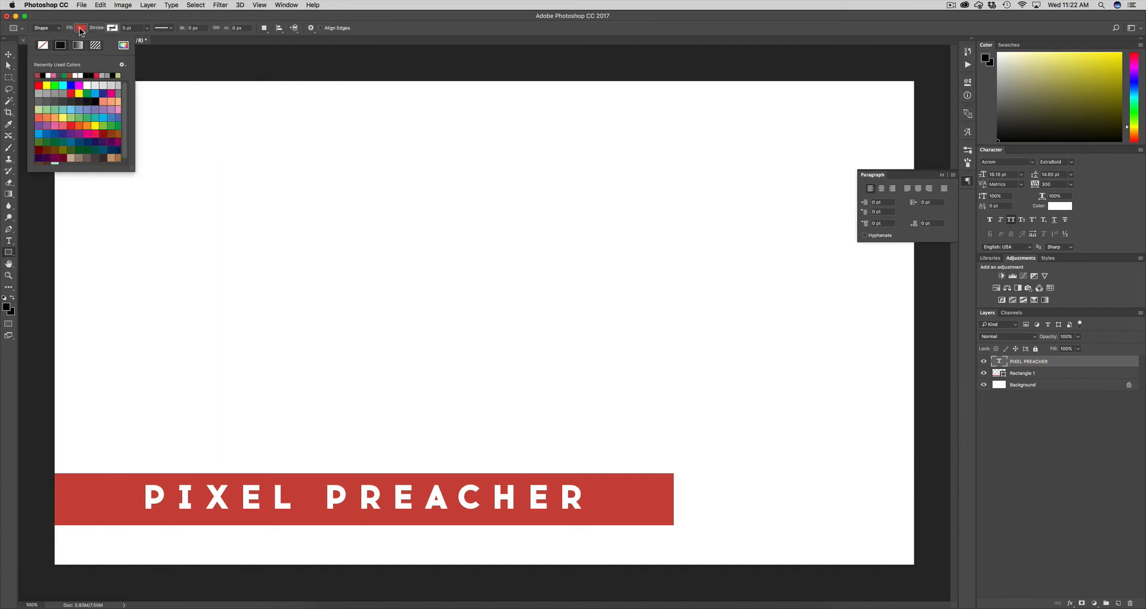
pyautogui.click(103, 75)
pyautogui.press('Return')
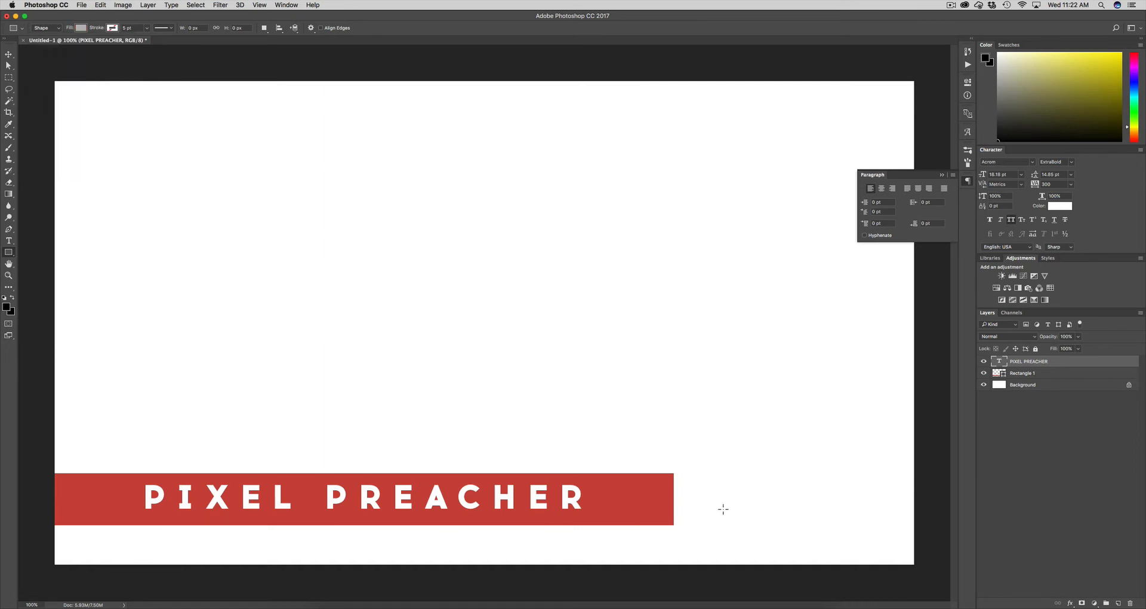
pyautogui.moveTo(48, 517); pyautogui.dragTo(452, 540)
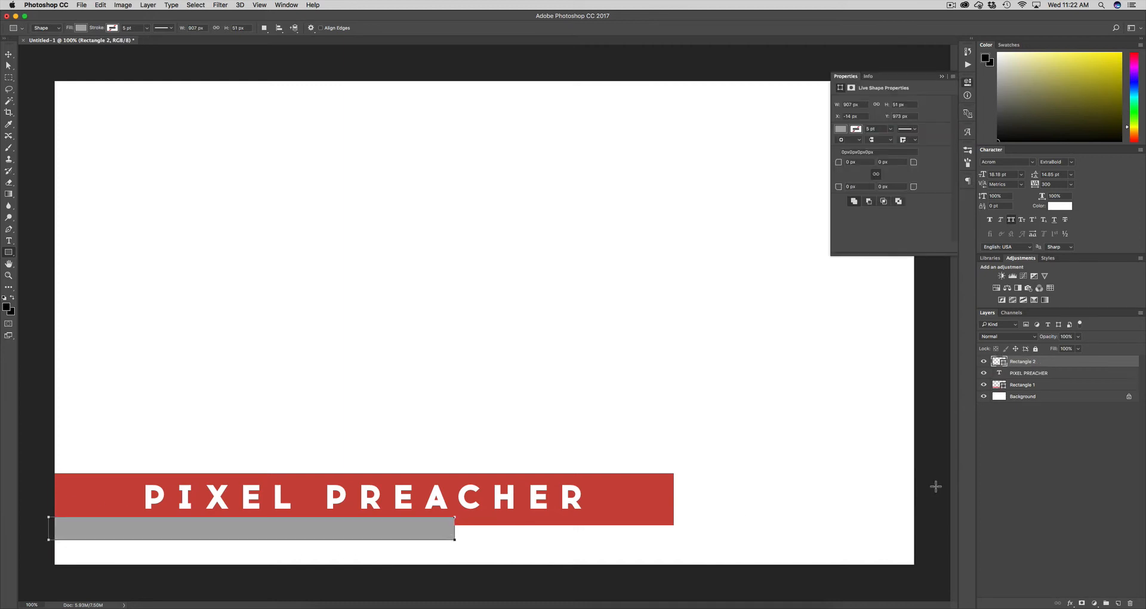
pyautogui.click(1036, 417)
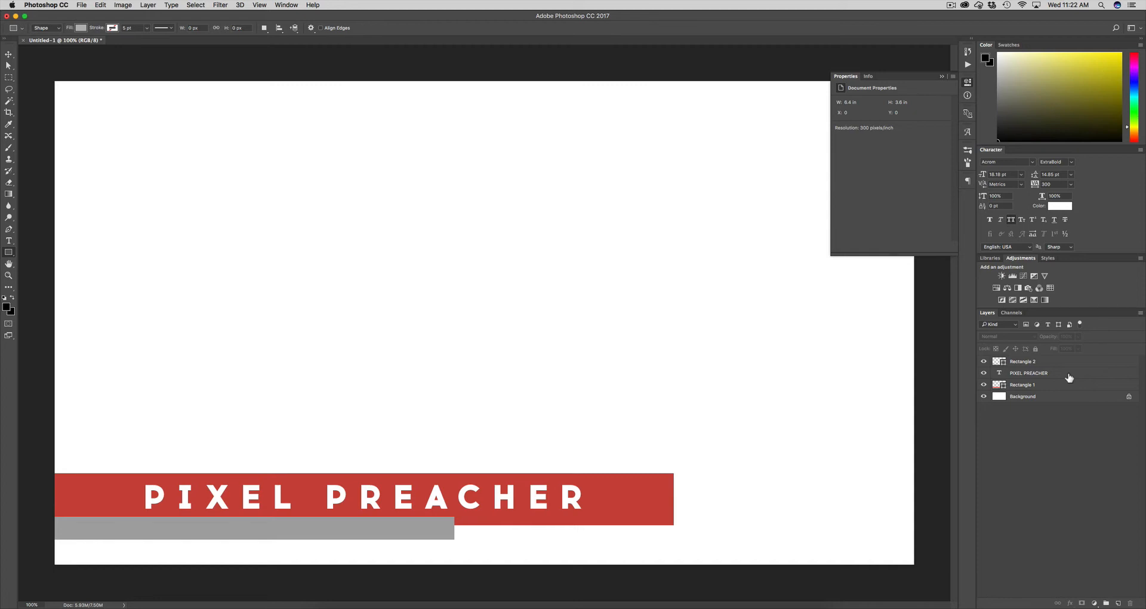
pyautogui.click(9, 241)
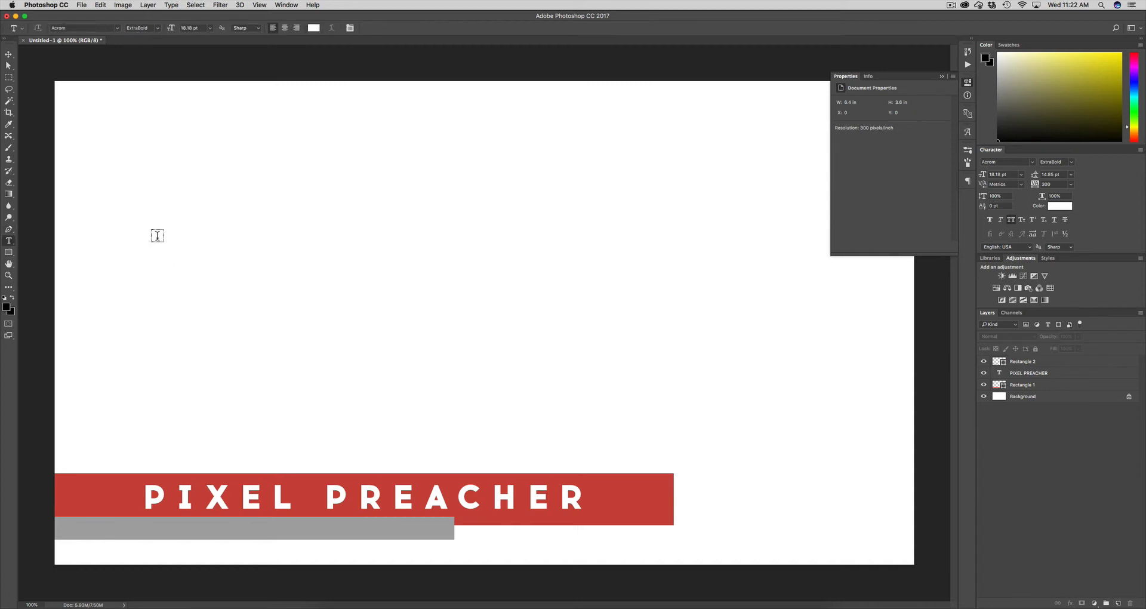
pyautogui.moveTo(272, 258); pyautogui.dragTo(758, 323)
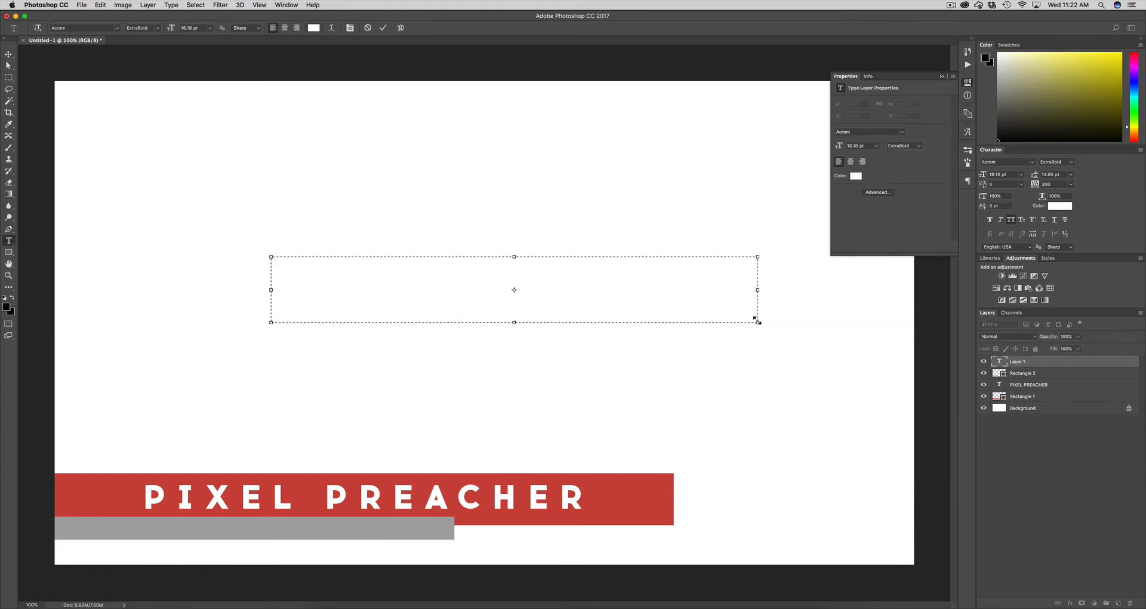
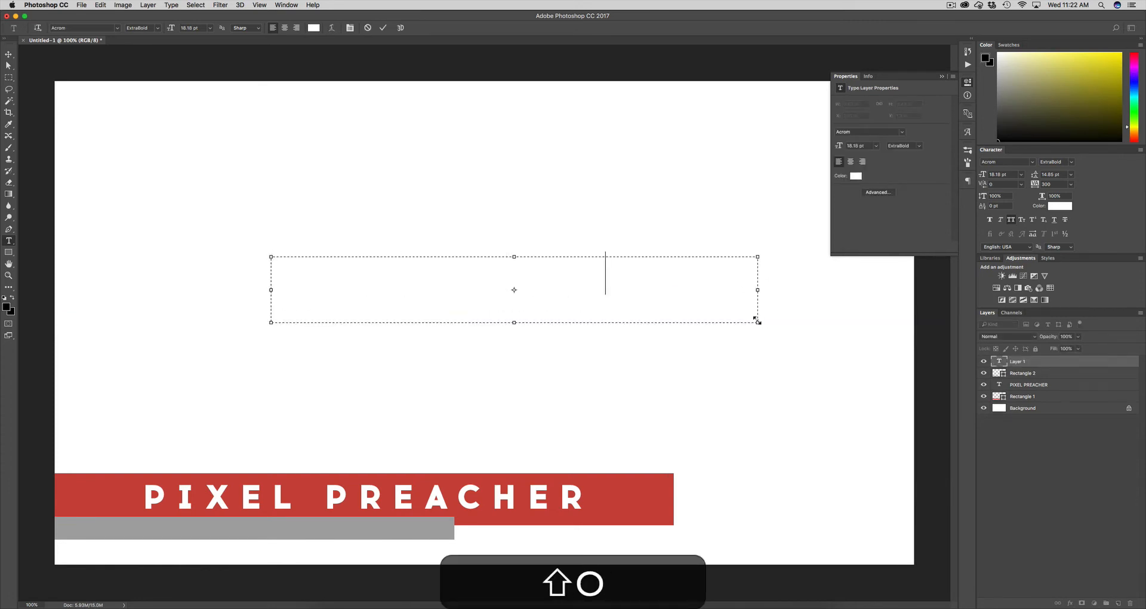
pyautogui.press('super+a')
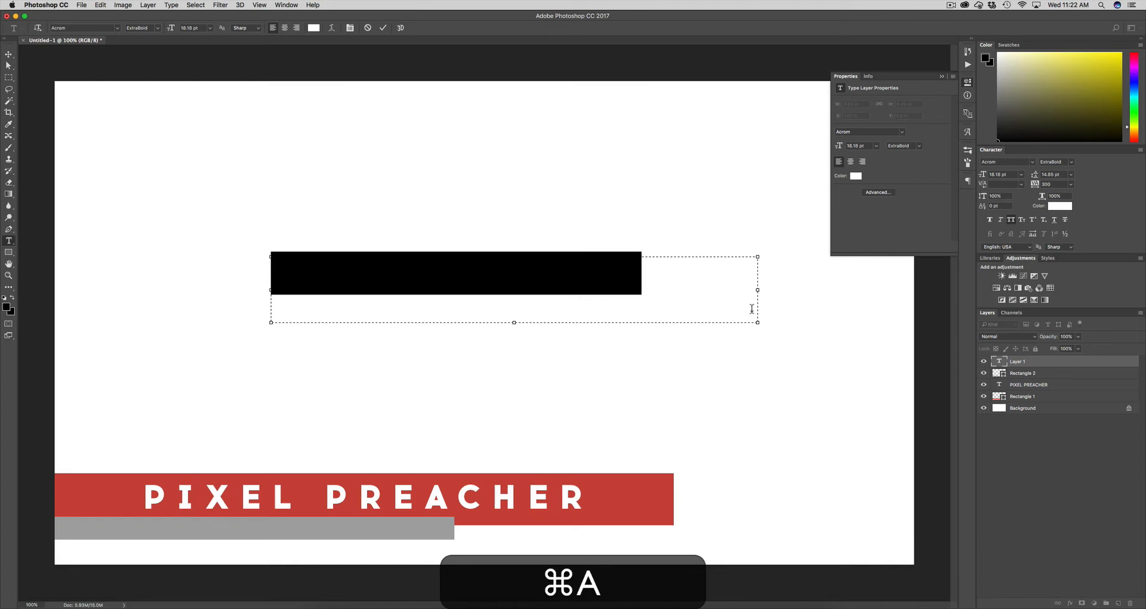
pyautogui.click(1060, 206)
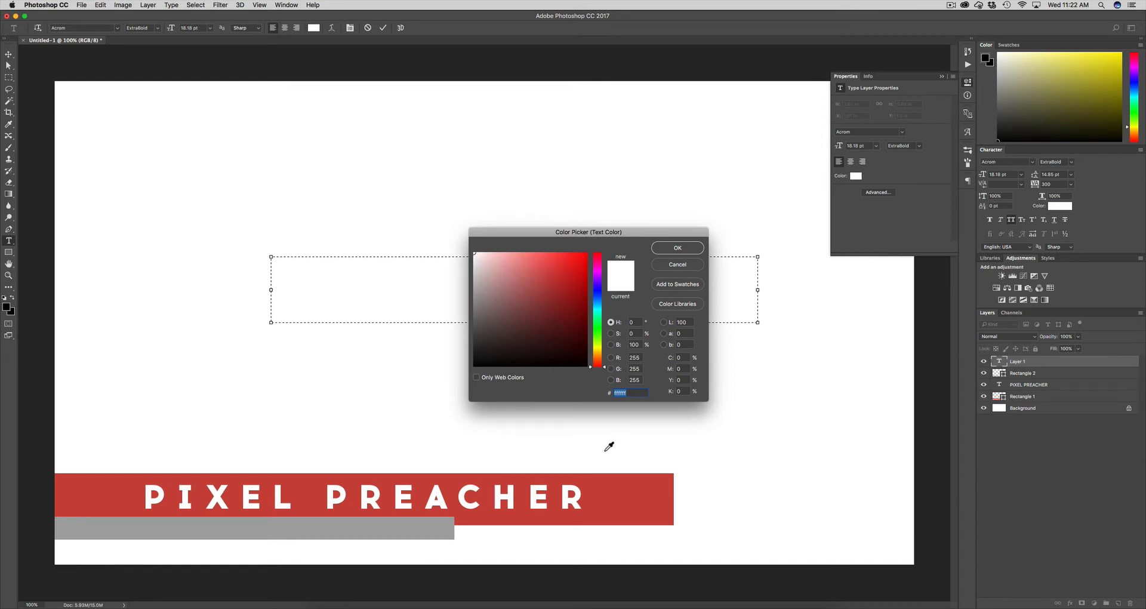
pyautogui.click(604, 491)
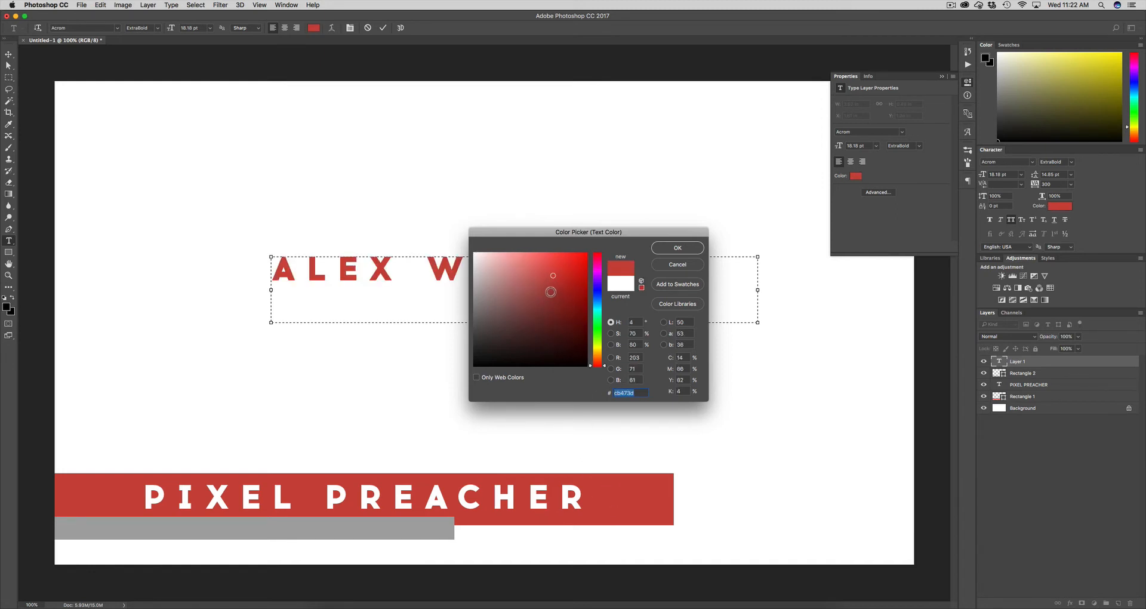
pyautogui.click(552, 296)
pyautogui.click(666, 249)
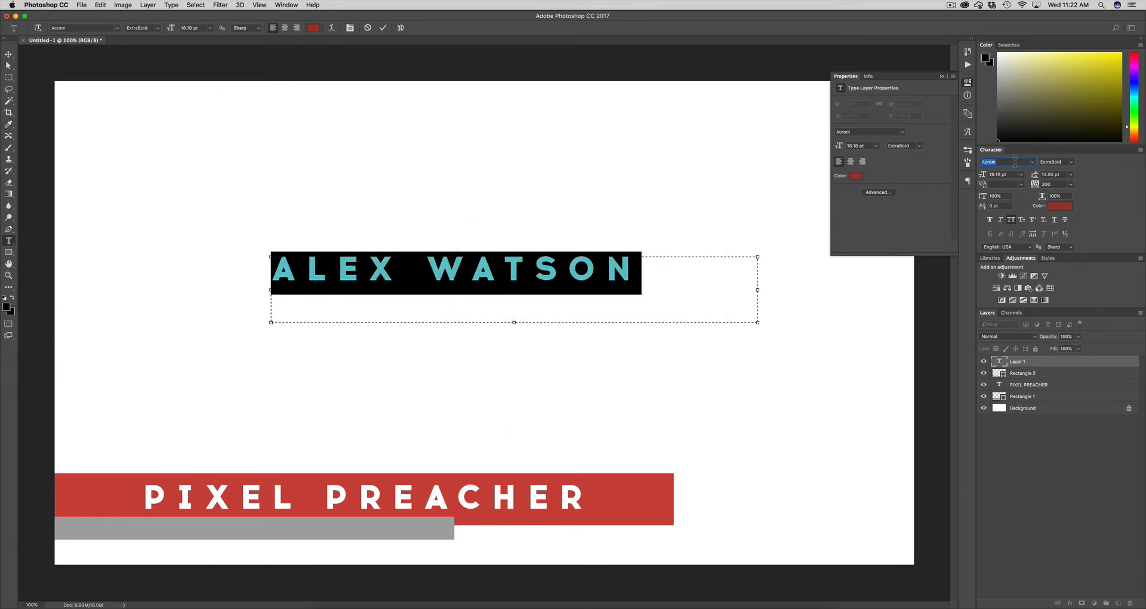
# Set the name to the StratumNo2 font at 10.18 pt
pyautogui.write('strat')
pyautogui.press('Down')
pyautogui.press('Return')
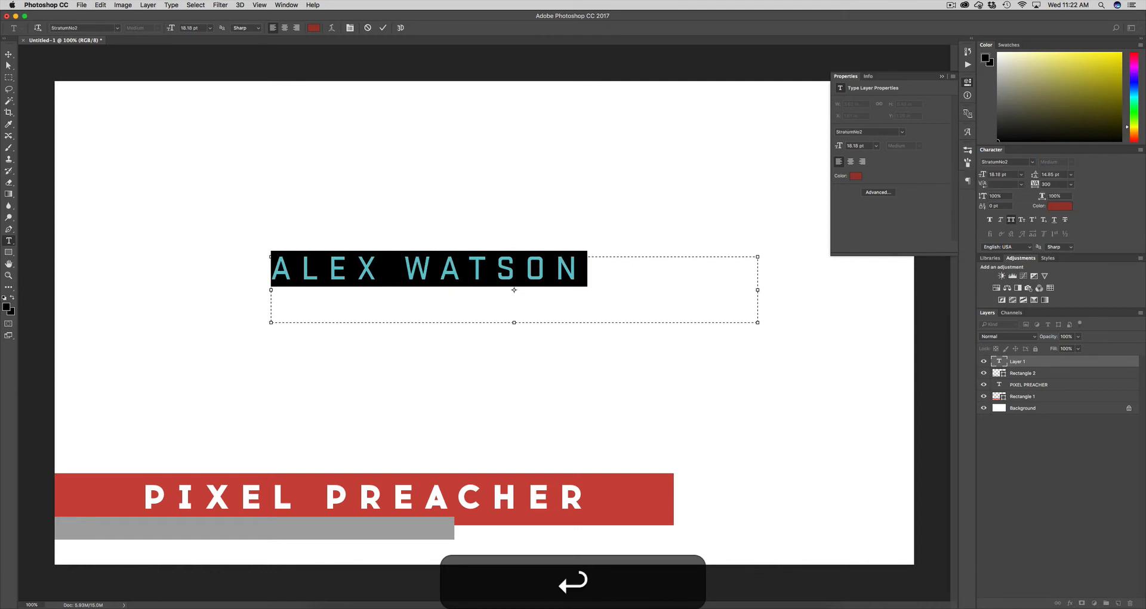
pyautogui.moveTo(983, 177); pyautogui.dragTo(949, 176)
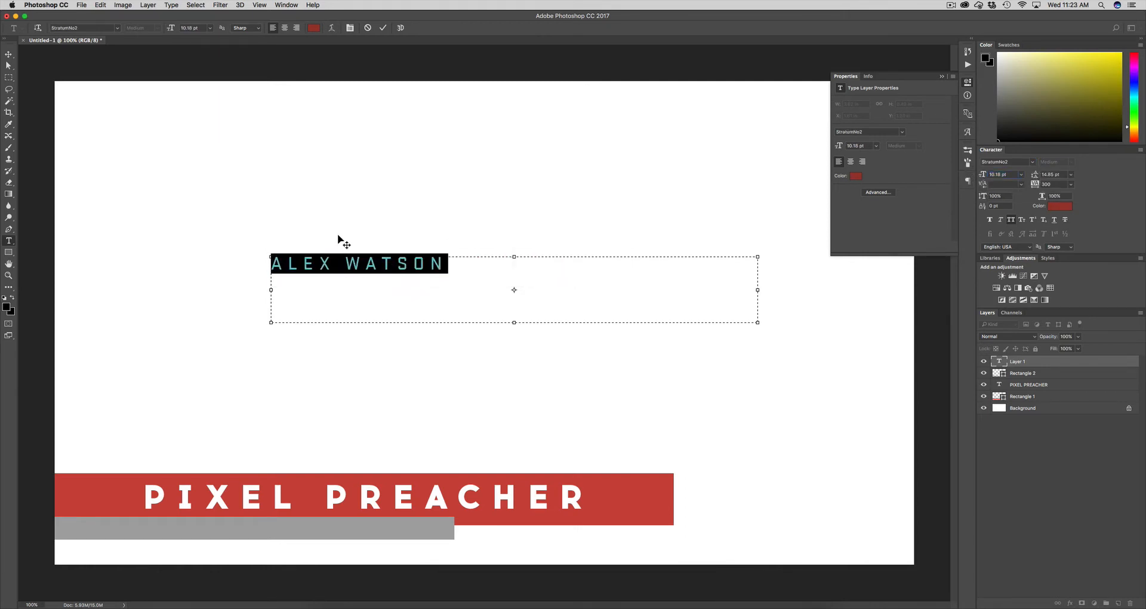
pyautogui.press('super+Return')
# Move the name text onto the grey bar and shrink its box to fit
pyautogui.click(345, 286)
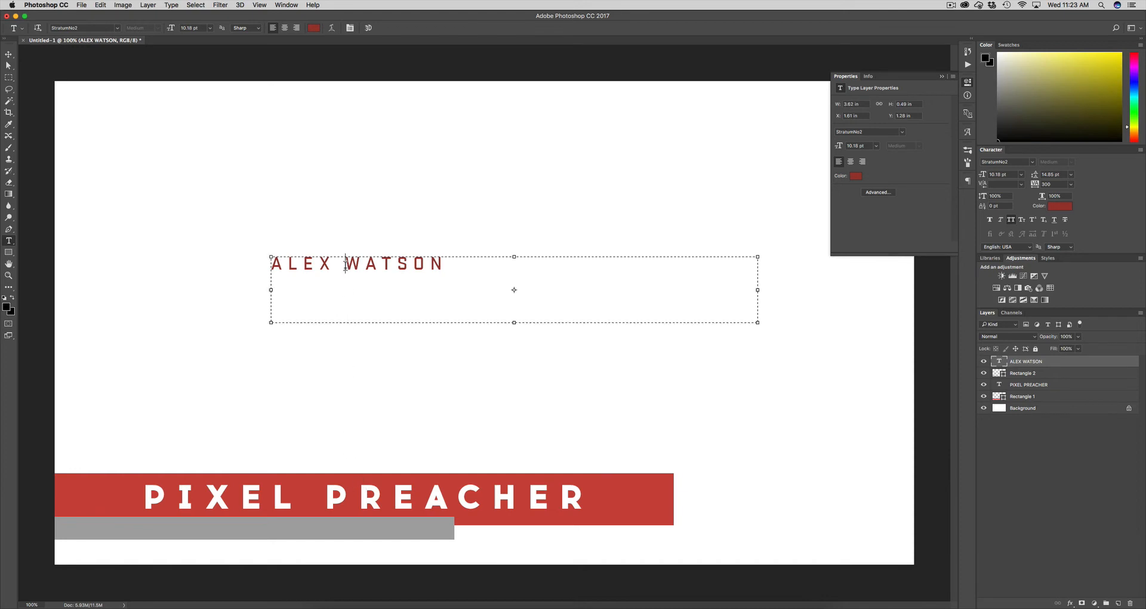
pyautogui.moveTo(358, 261); pyautogui.dragTo(353, 501)
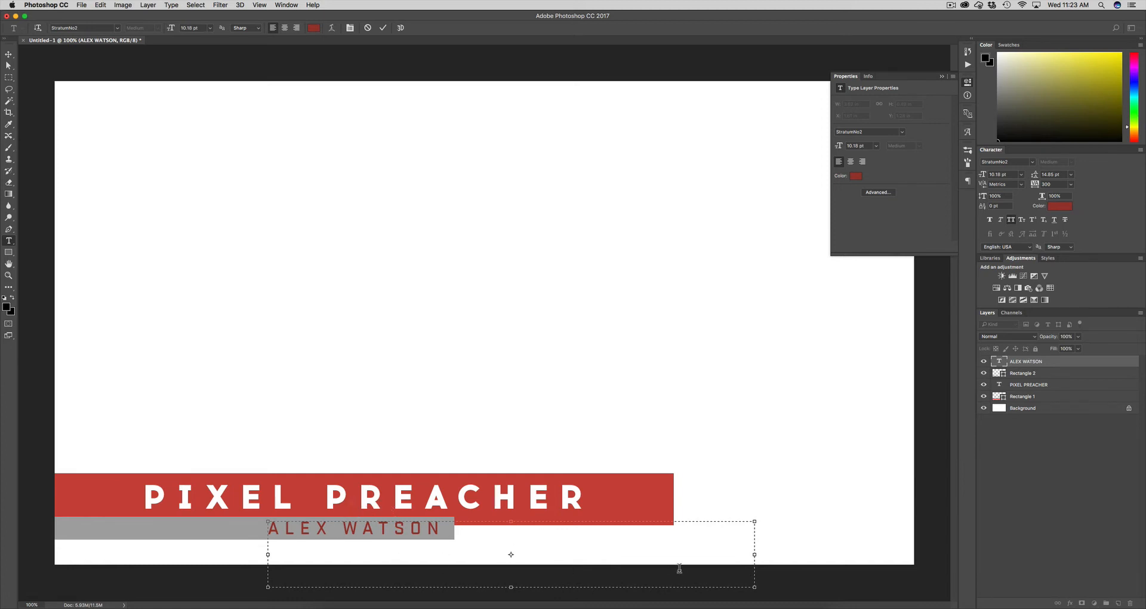
pyautogui.moveTo(755, 589); pyautogui.dragTo(454, 549)
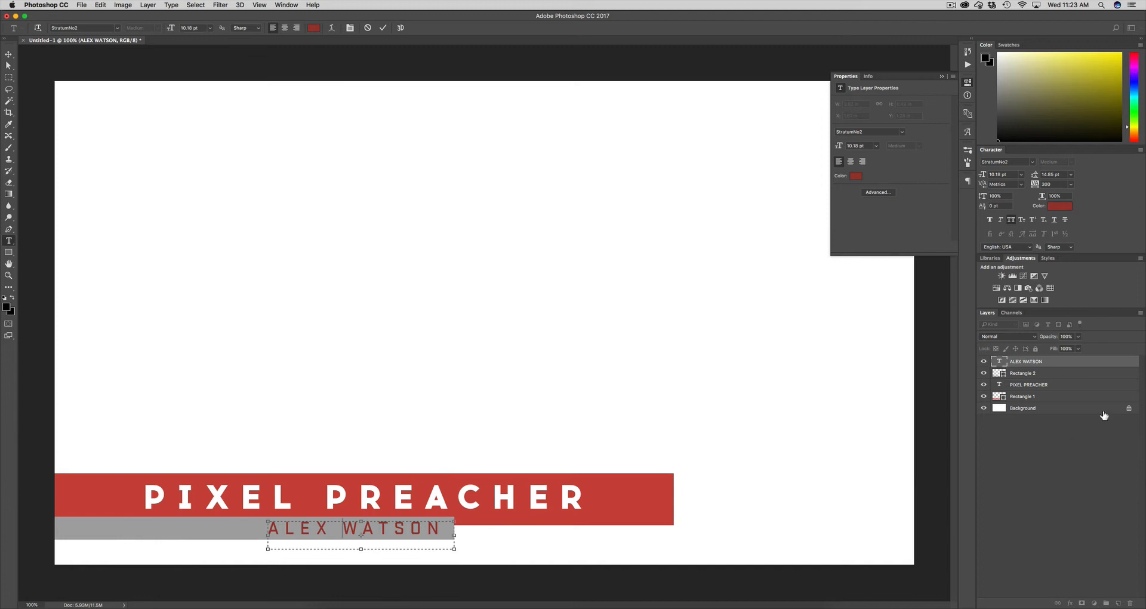
pyautogui.click(1076, 364)
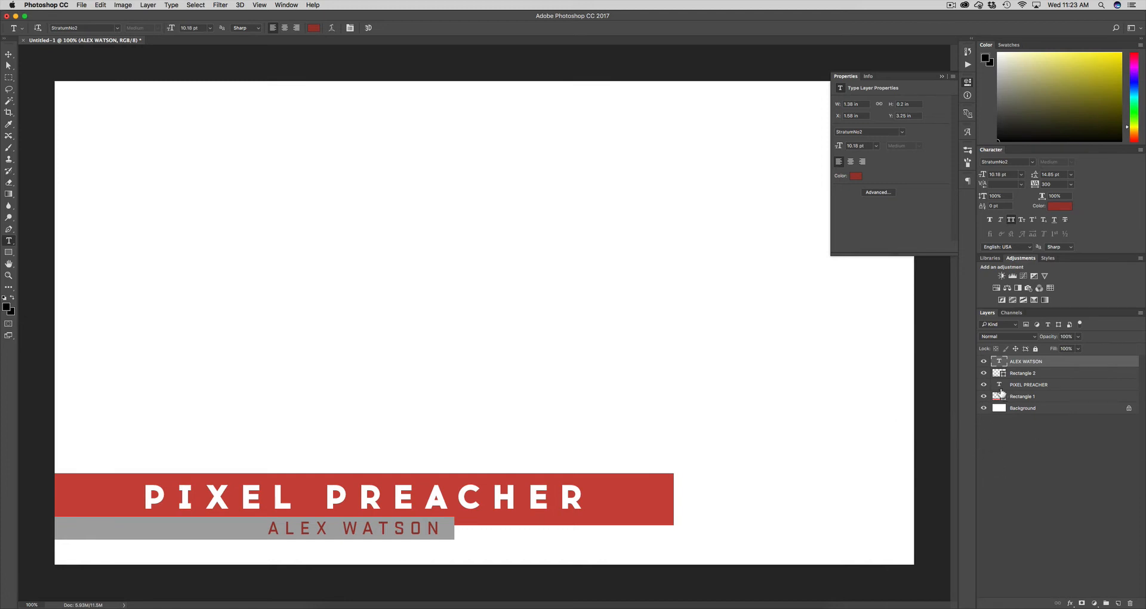
# Shift Rectangle 1 and PIXEL PREACHER left so the bar starts at the canvas edge
pyautogui.click(1067, 398)
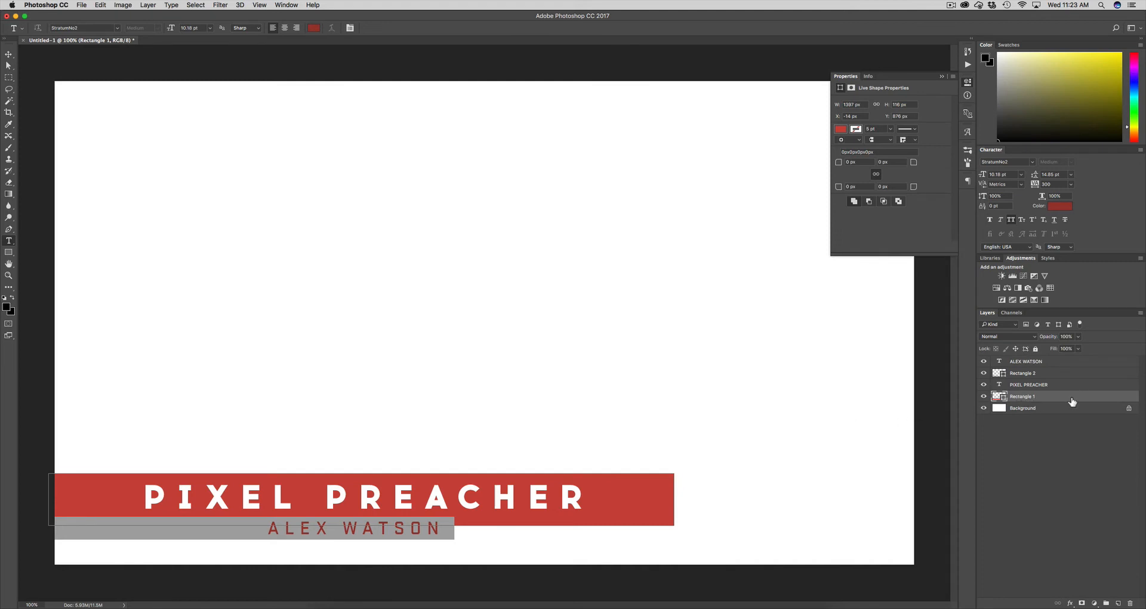
pyautogui.press('v')
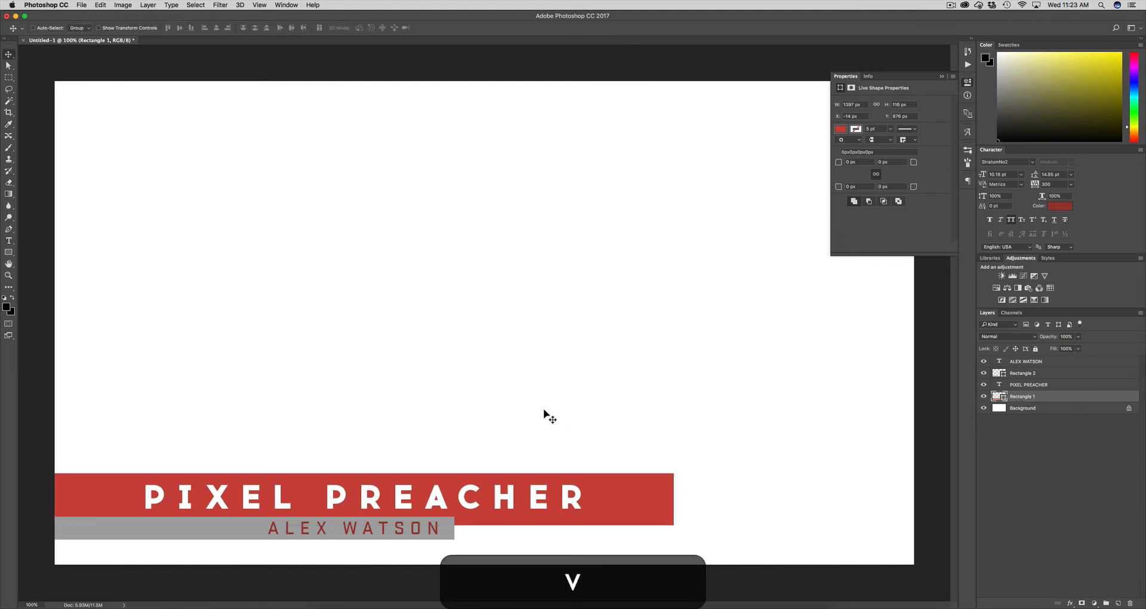
pyautogui.moveTo(618, 490); pyautogui.dragTo(554, 494)
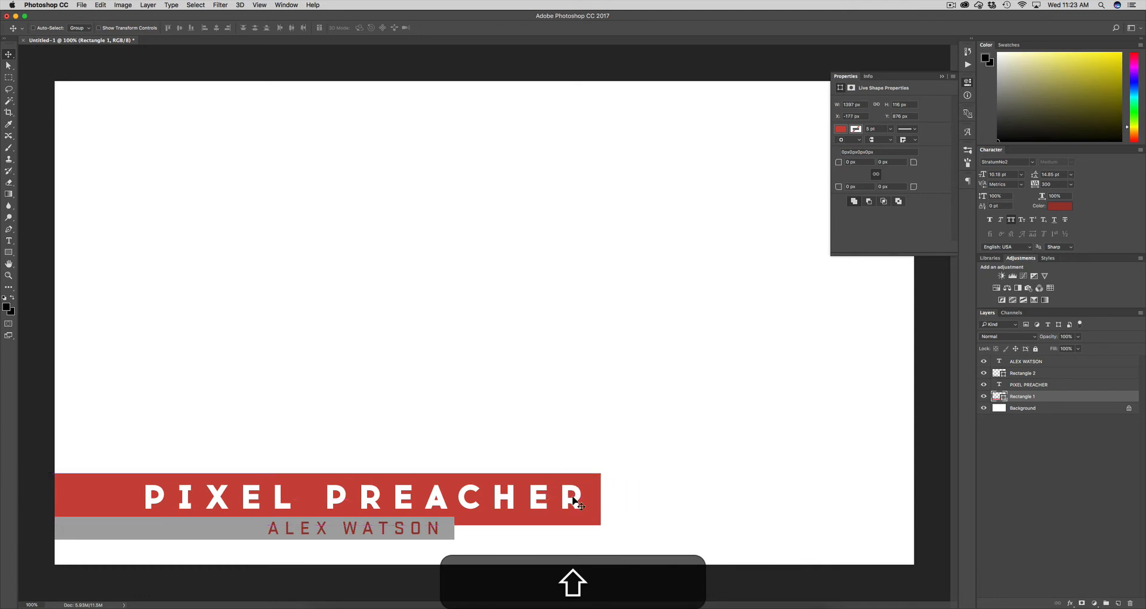
pyautogui.click(1058, 386)
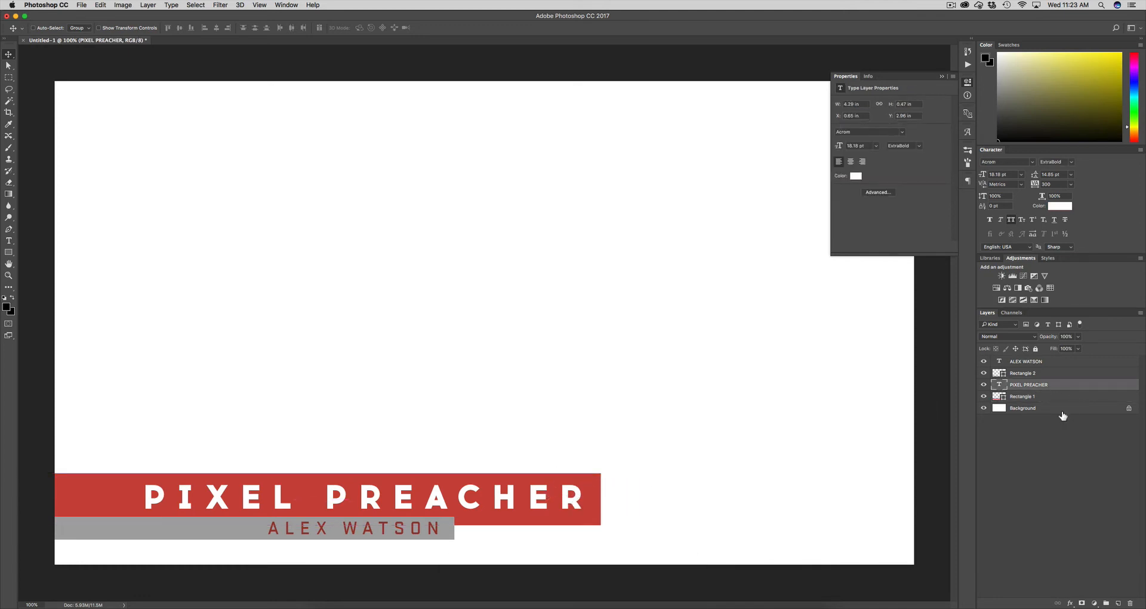
pyautogui.keyDown('super'); pyautogui.click(1050, 397); pyautogui.keyUp('super')
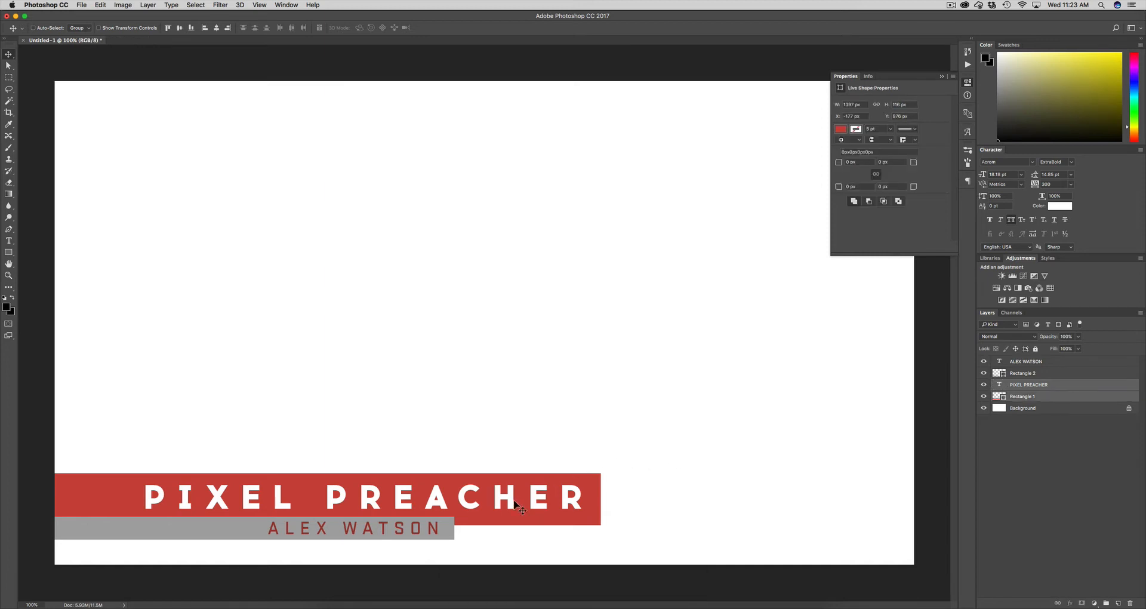
pyautogui.moveTo(551, 497); pyautogui.dragTo(633, 493)
pyautogui.click(1023, 397)
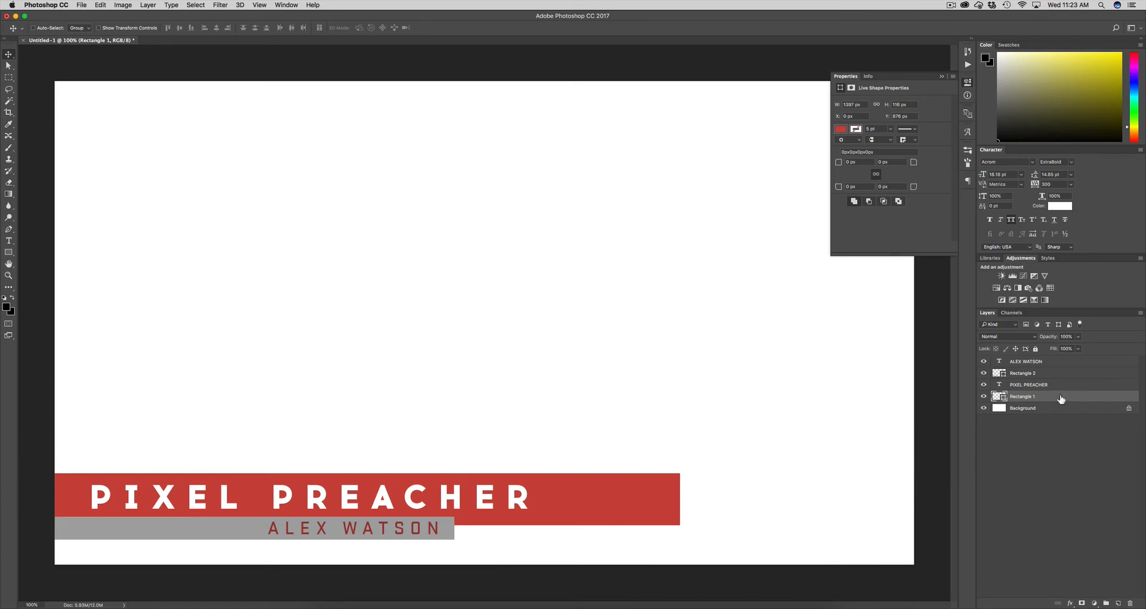
pyautogui.keyDown('shift'); pyautogui.click(1066, 384); pyautogui.keyUp('shift')
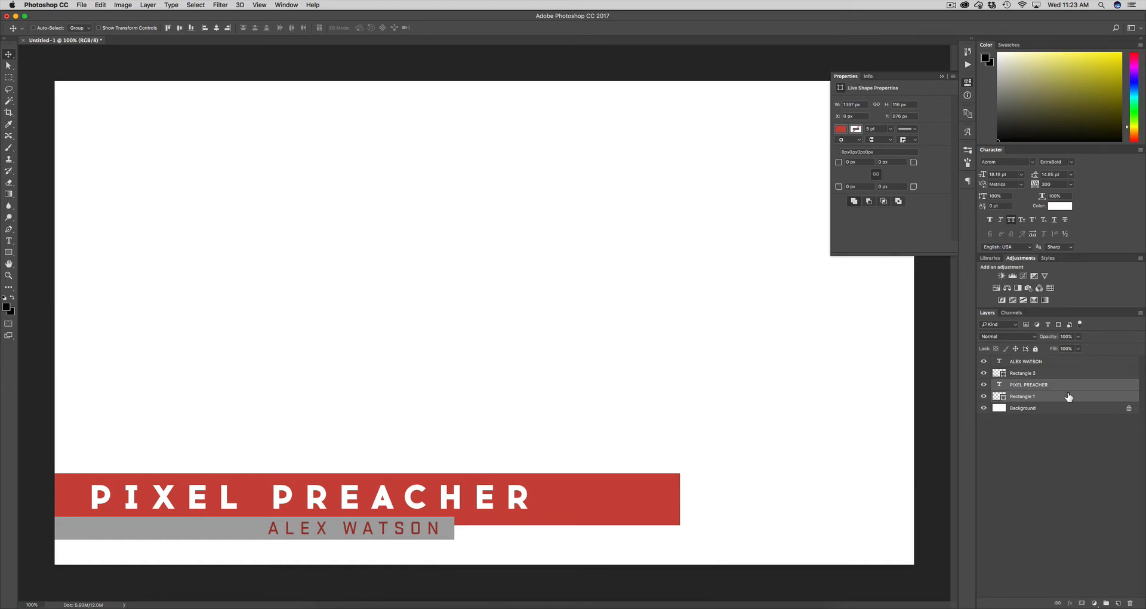
# Group PIXEL PREACHER and Rectangle 1 and name the group 'Lower third'
pyautogui.press('super+g')
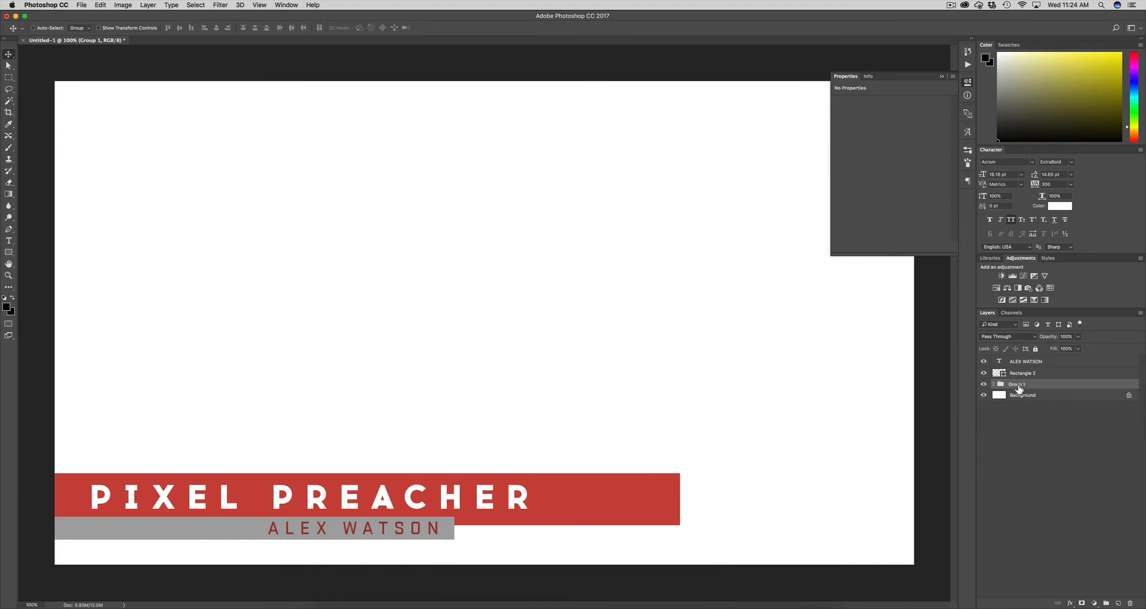
pyautogui.press('shift')
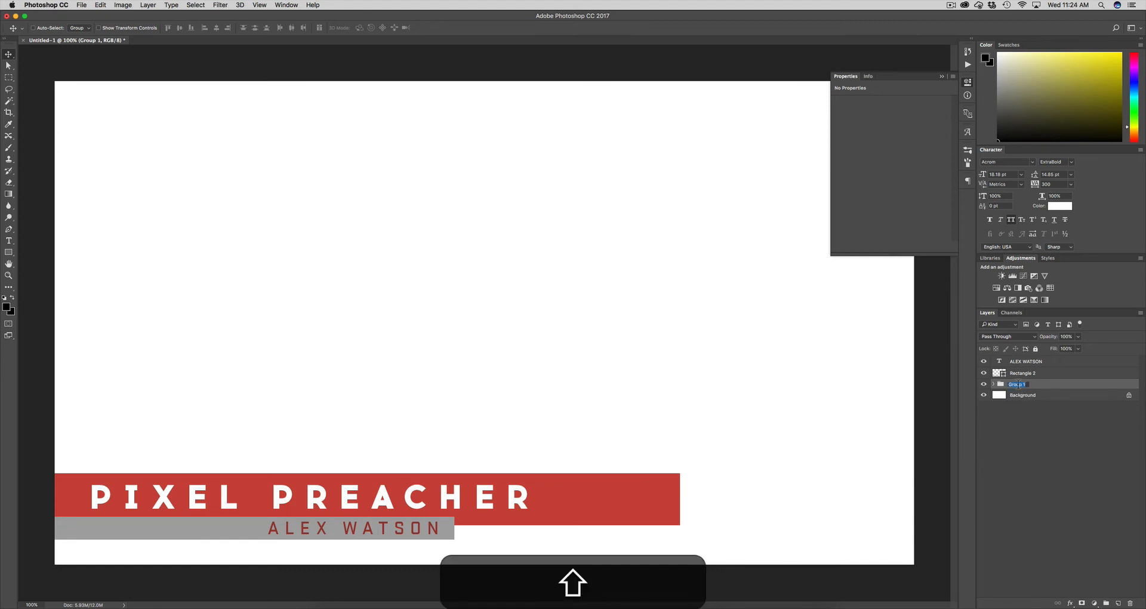
pyautogui.write('Lower t')
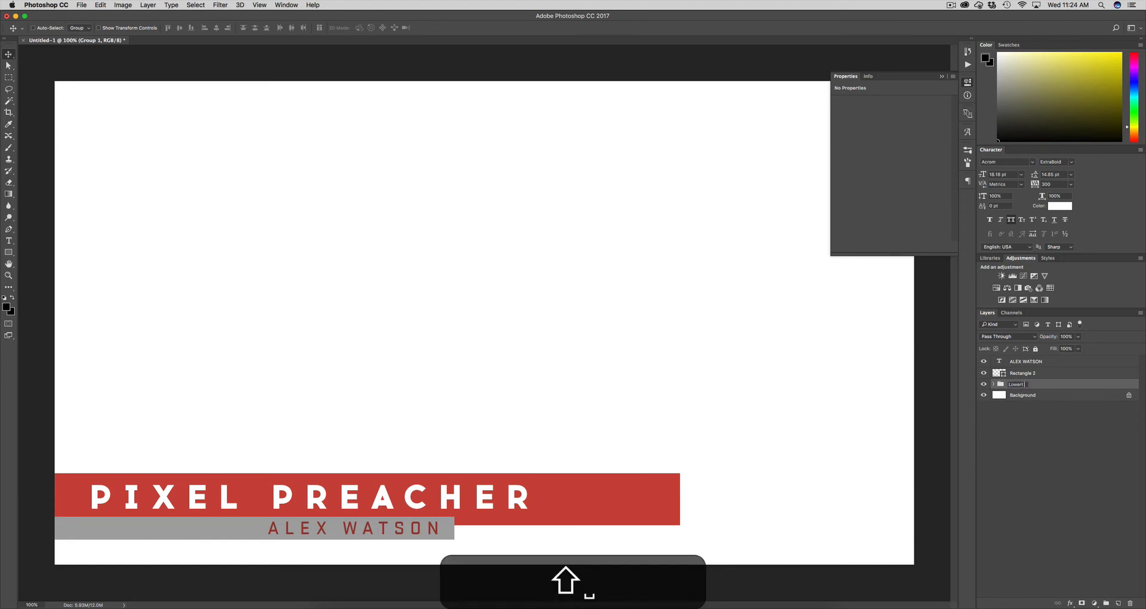
pyautogui.press('BackSpace')
pyautogui.write('third')
pyautogui.press('Return')
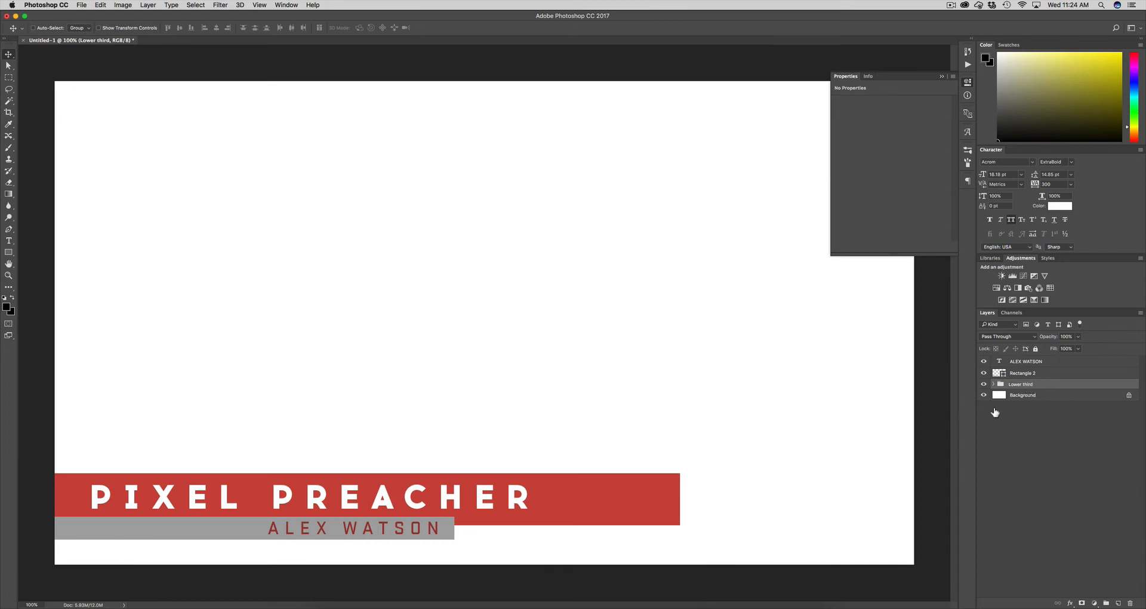
# Marquee from the left edge to just past PIXEL PREACHER and mask the Lower third group with it
pyautogui.click(9, 79)
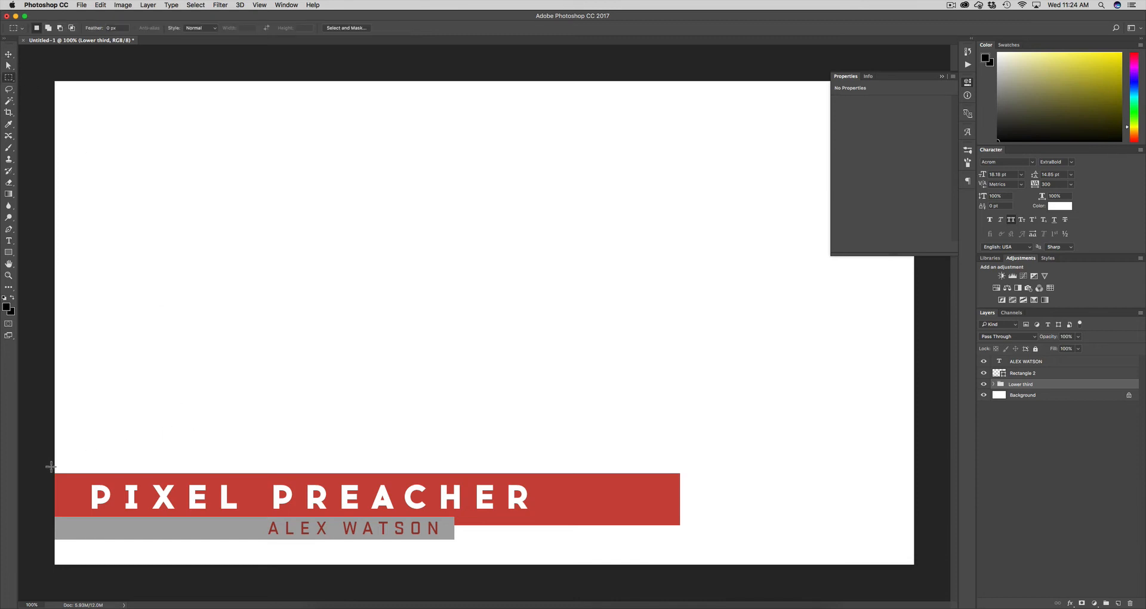
pyautogui.moveTo(50, 466); pyautogui.dragTo(545, 526)
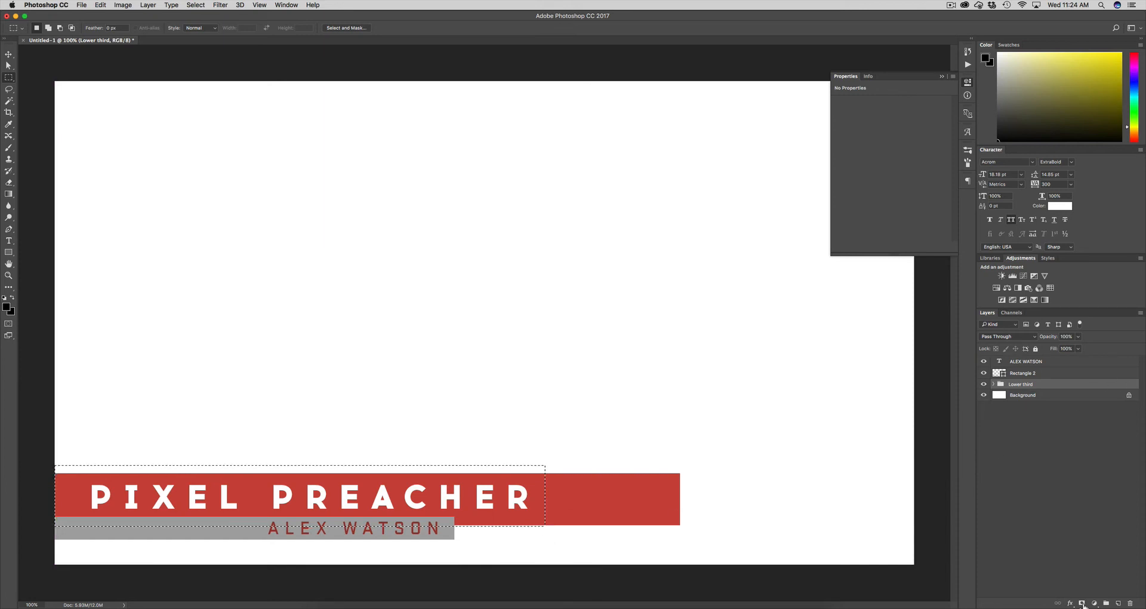
pyautogui.click(1082, 603)
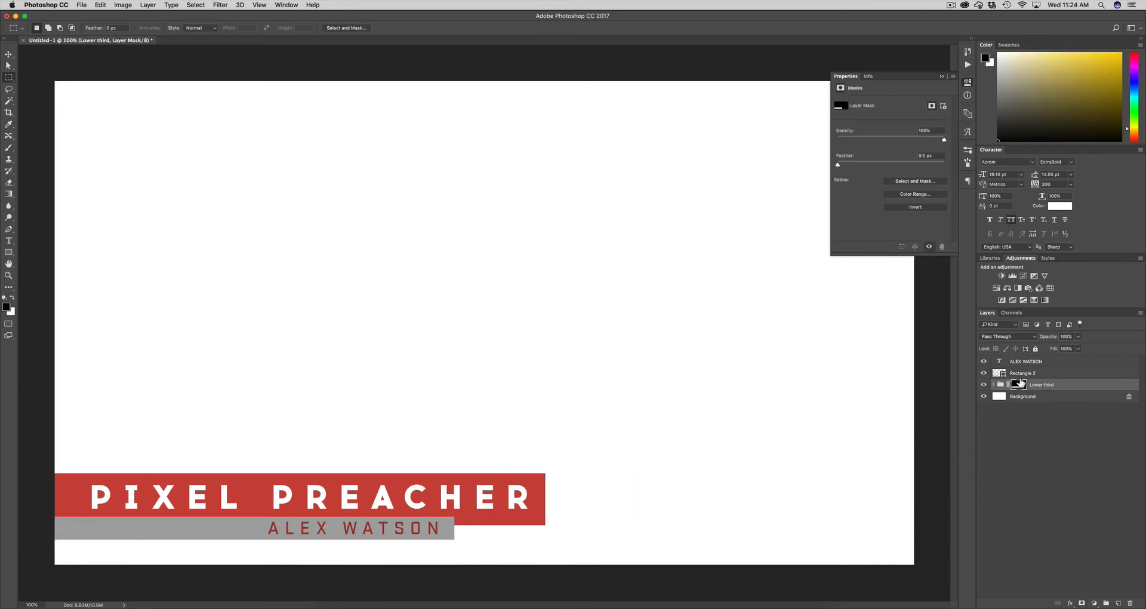
pyautogui.click(1063, 386)
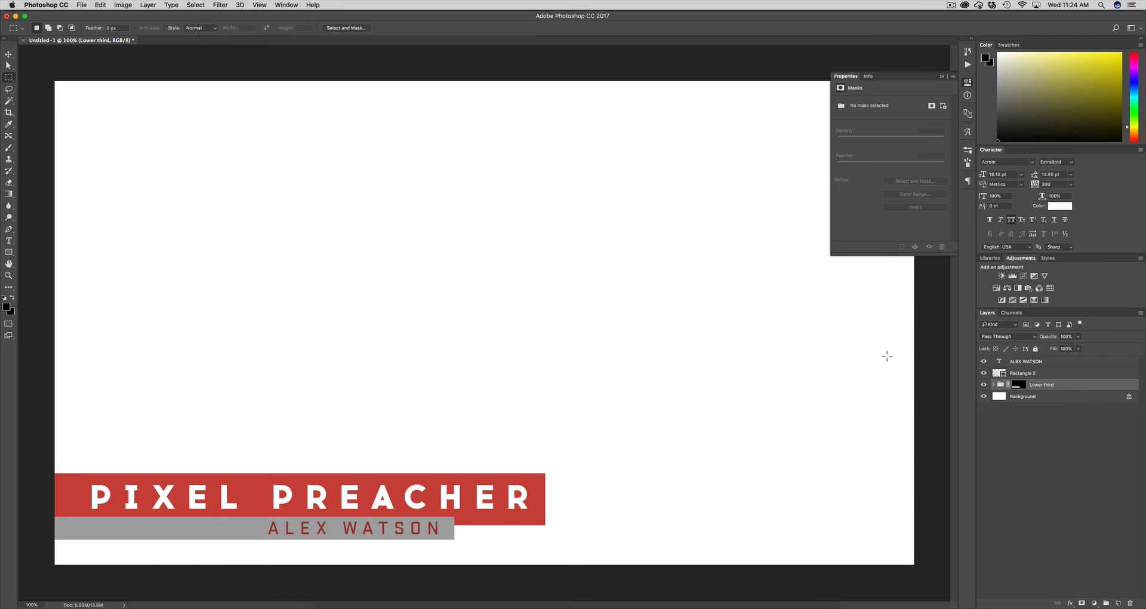
pyautogui.click(1039, 373)
pyautogui.keyDown('super'); pyautogui.click(1045, 363); pyautogui.keyUp('super')
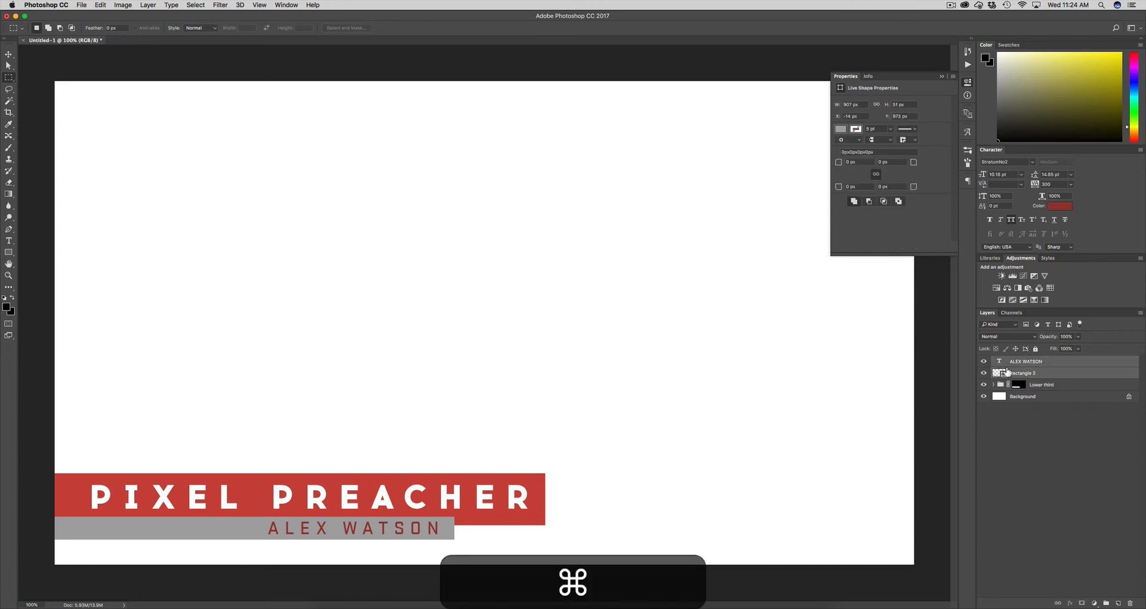
pyautogui.press('v')
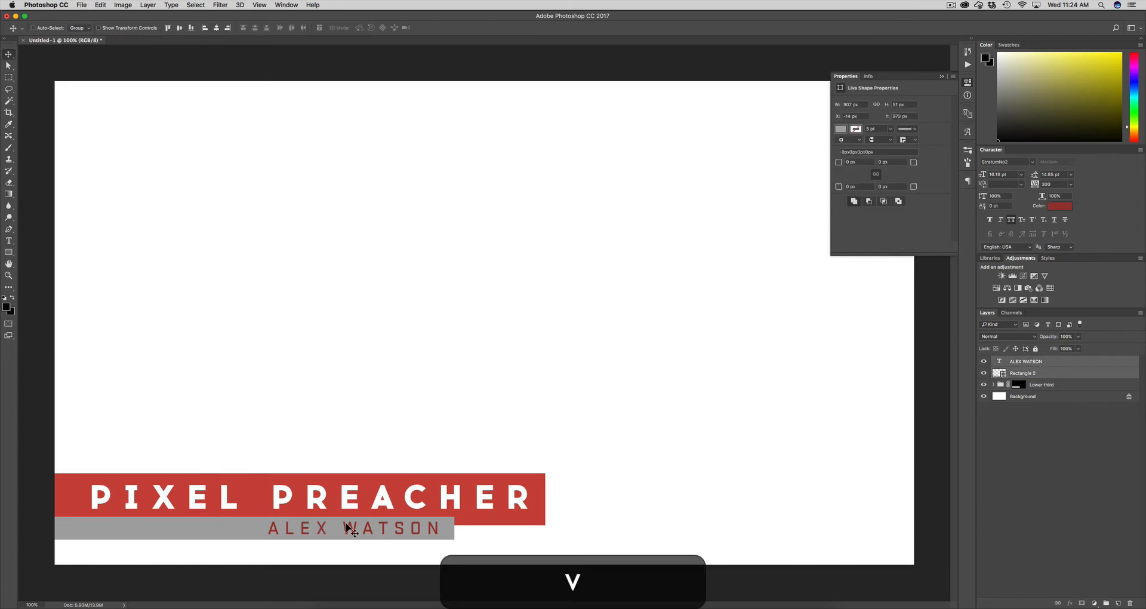
pyautogui.moveTo(348, 527); pyautogui.dragTo(217, 527)
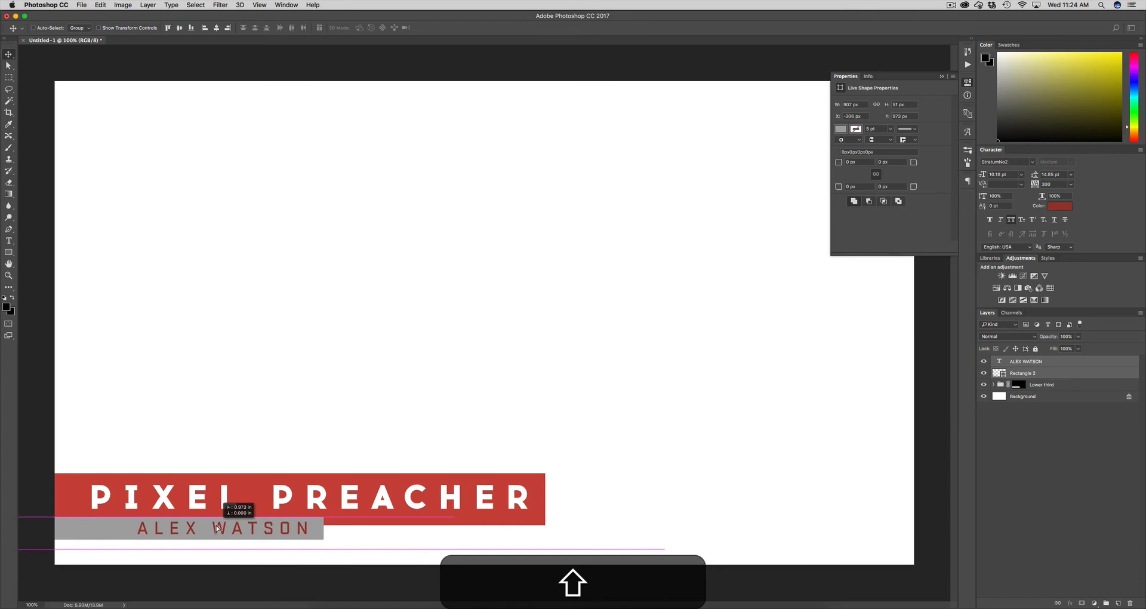
pyautogui.click(1093, 426)
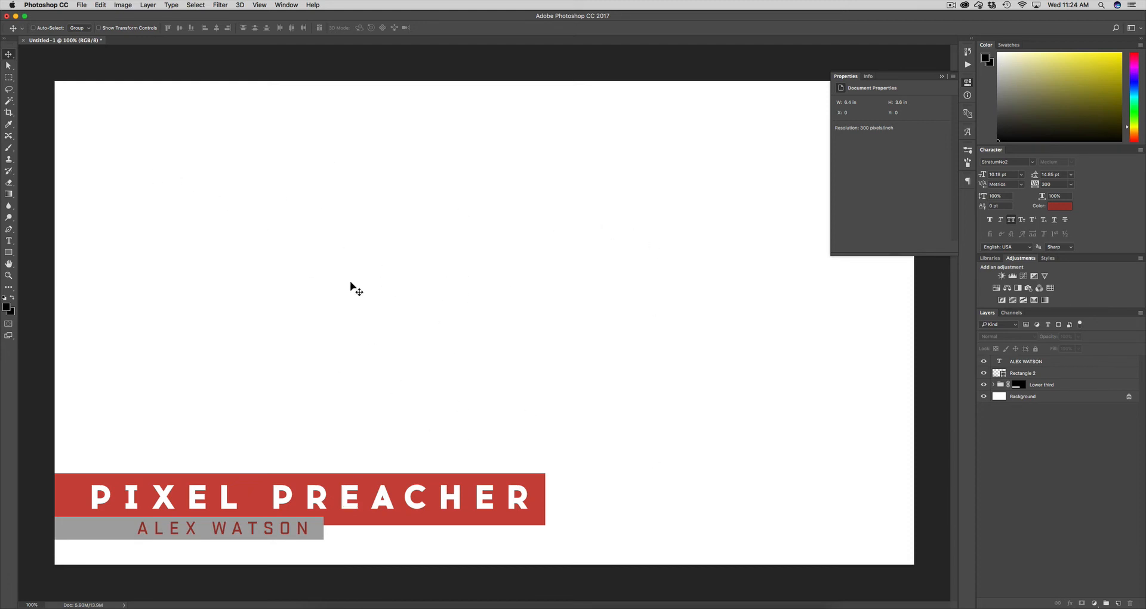
# Hide the white Background layer
pyautogui.click(1048, 399)
pyautogui.click(984, 396)
pyautogui.click(1020, 436)
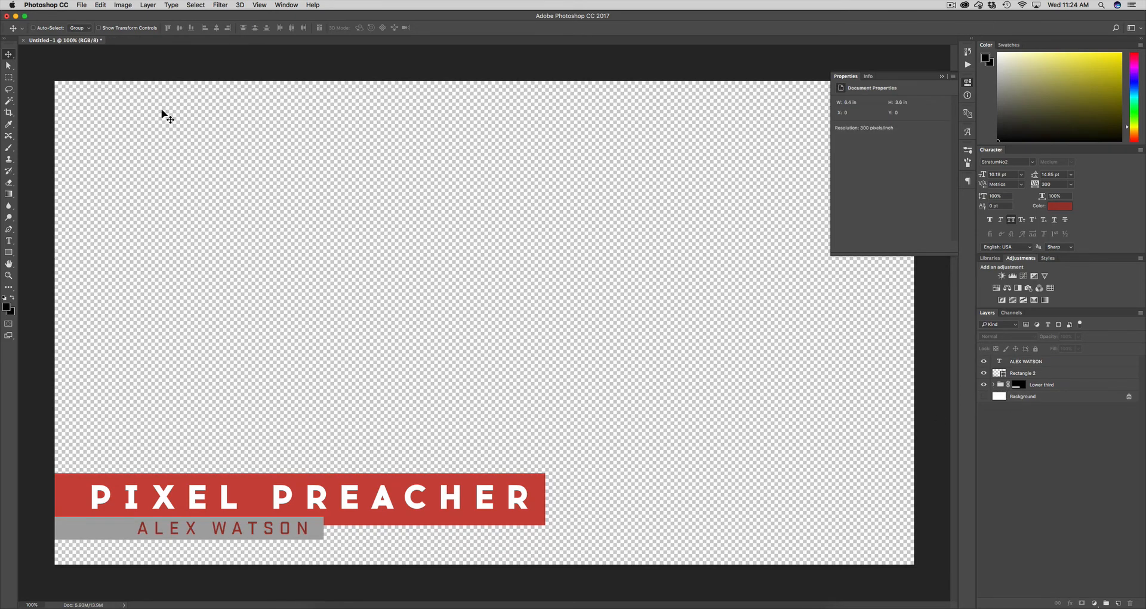
# Check the file formats in the Save As dialog, then cancel without saving
pyautogui.click(79, 5)
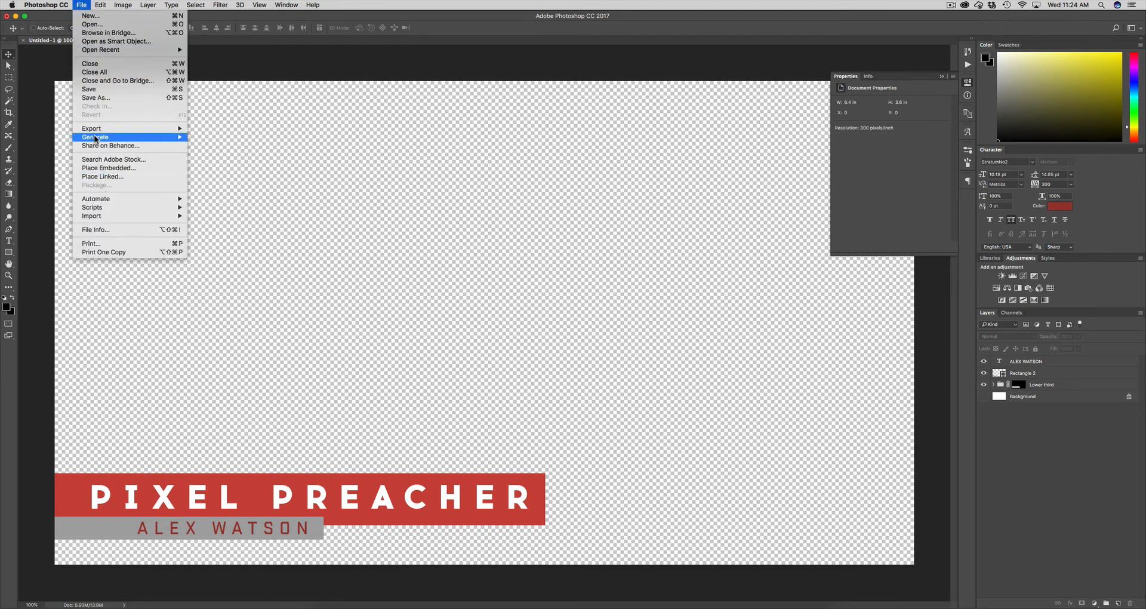
pyautogui.click(94, 98)
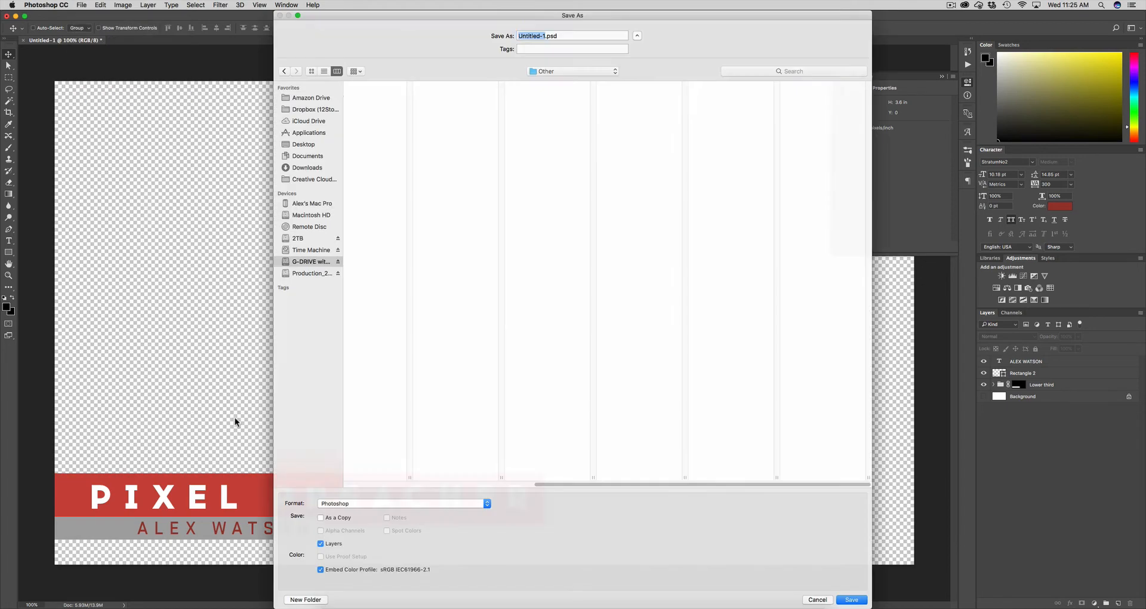
pyautogui.click(346, 503)
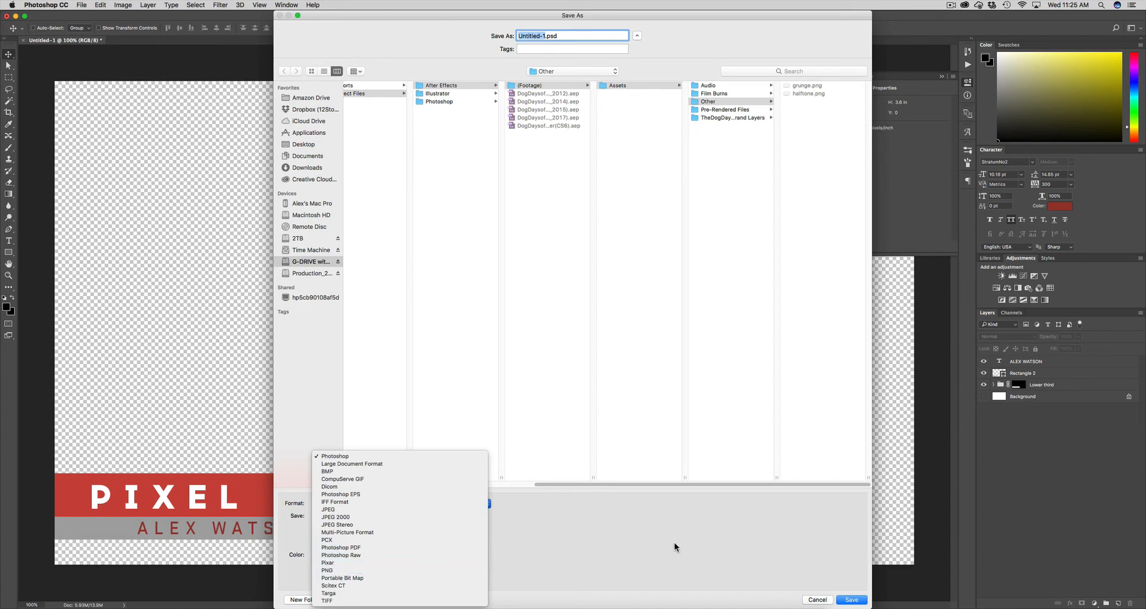
pyautogui.click(782, 559)
pyautogui.click(817, 600)
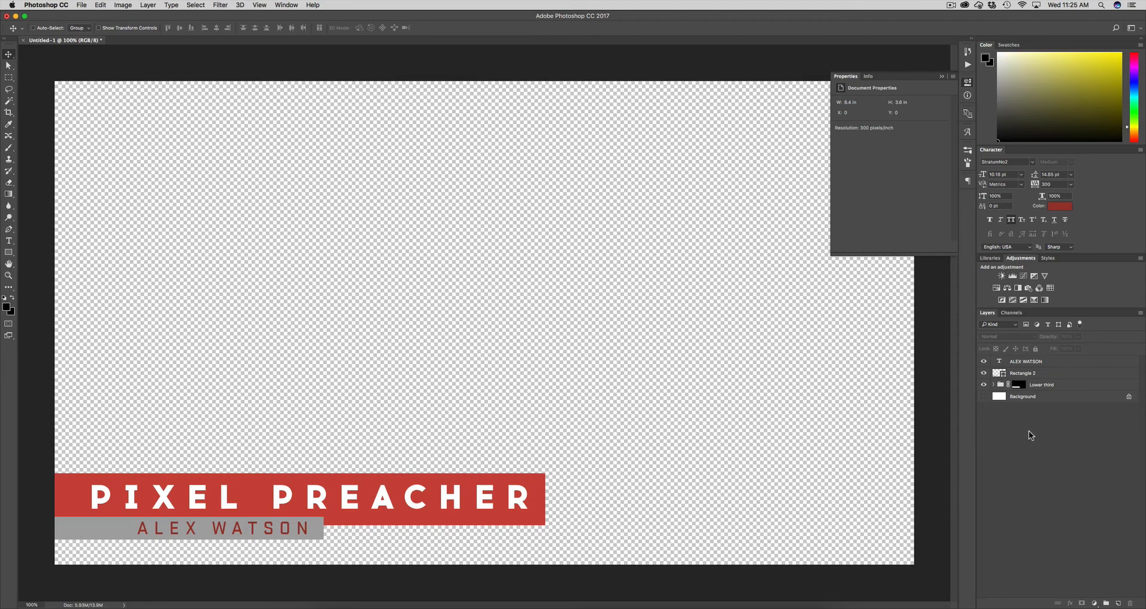
# Delete the Lower third group's layer mask so the red bar extends past the text
pyautogui.click(1084, 384)
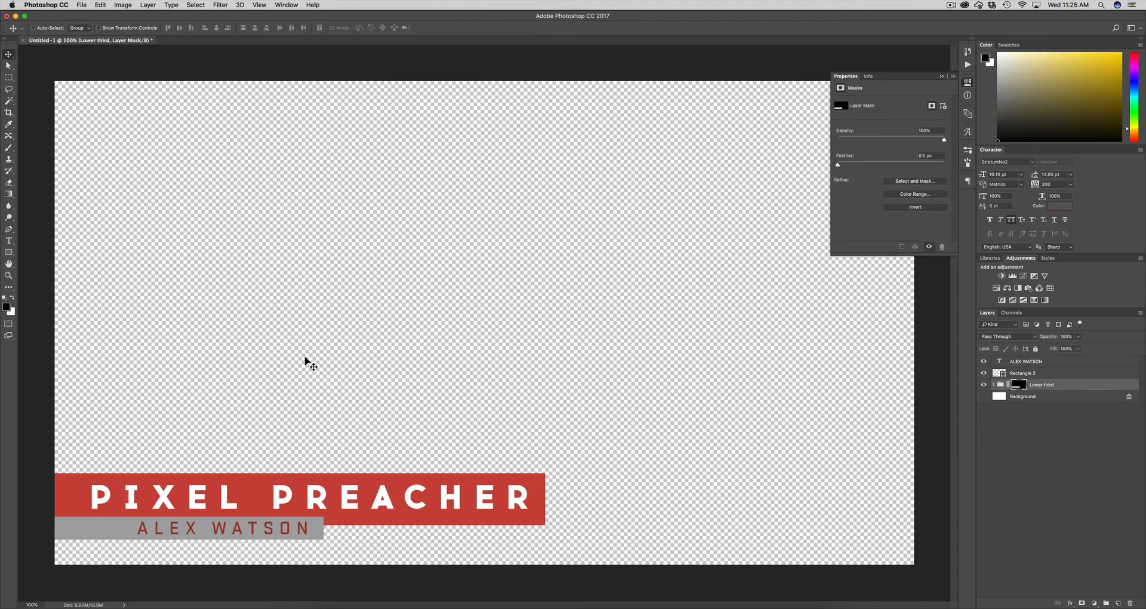
pyautogui.rightClick(1021, 387)
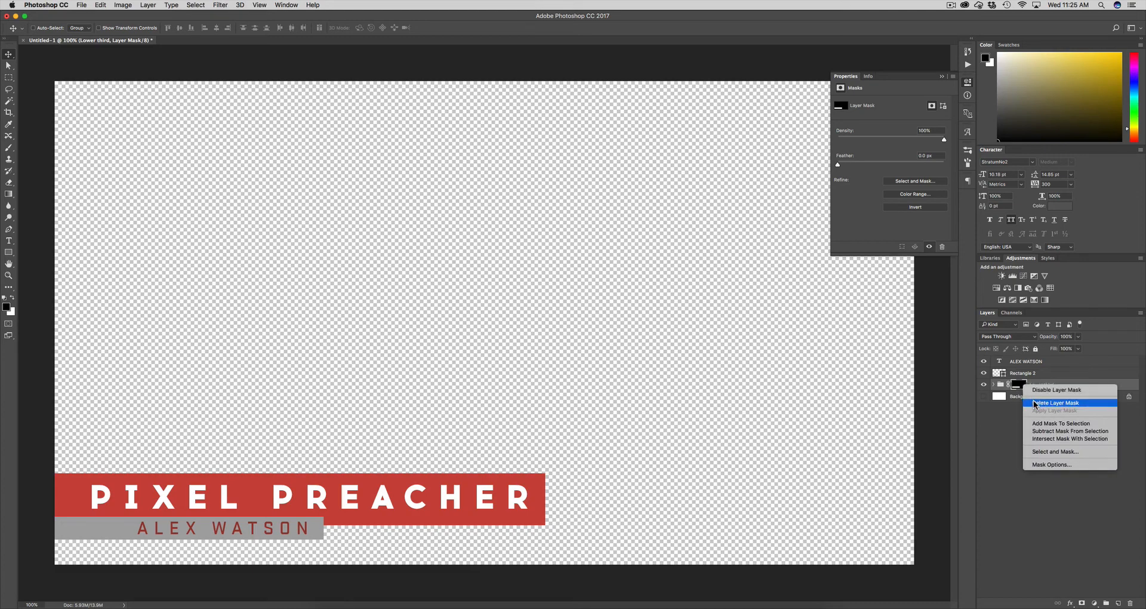
pyautogui.click(1051, 402)
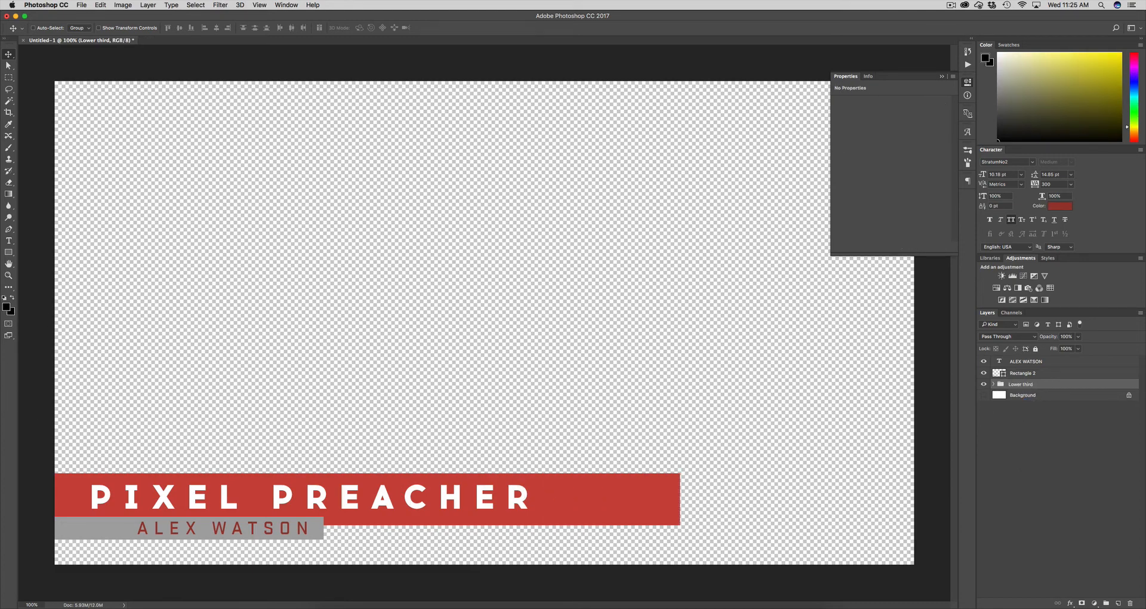
# Place the shaded square texture over the banner and mask it to the red bar's shape
pyautogui.moveTo(1, 302); pyautogui.dragTo(501, 287)
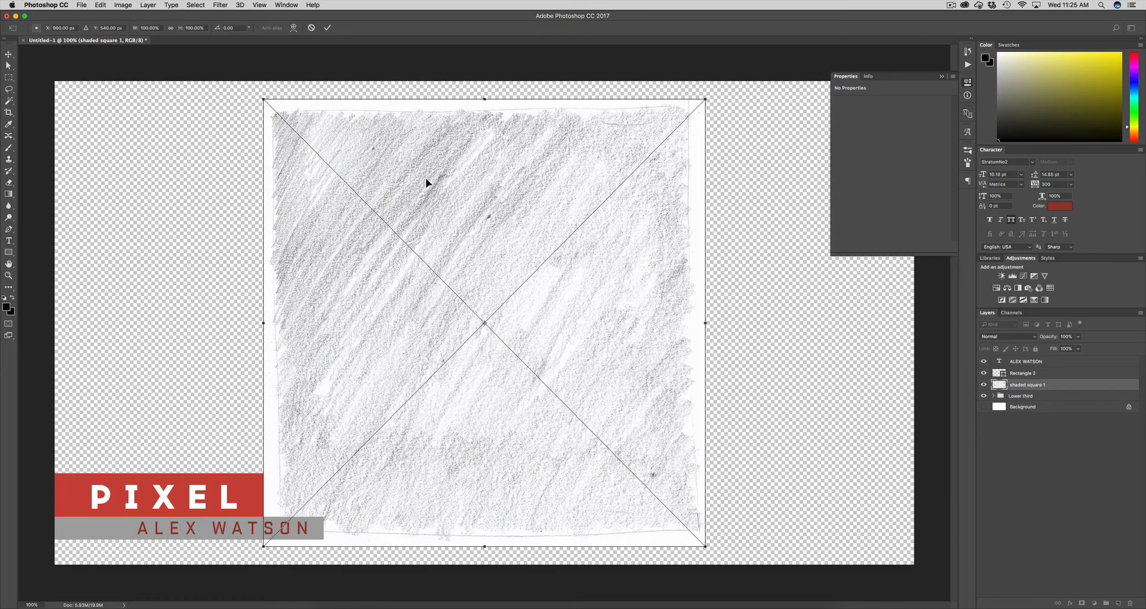
pyautogui.moveTo(427, 182)
pyautogui.mouseDown()
pyautogui.moveTo(221, 258)
pyautogui.moveTo(258, 271)
pyautogui.moveTo(217, 208)
pyautogui.moveTo(217, 289)
pyautogui.mouseUp()
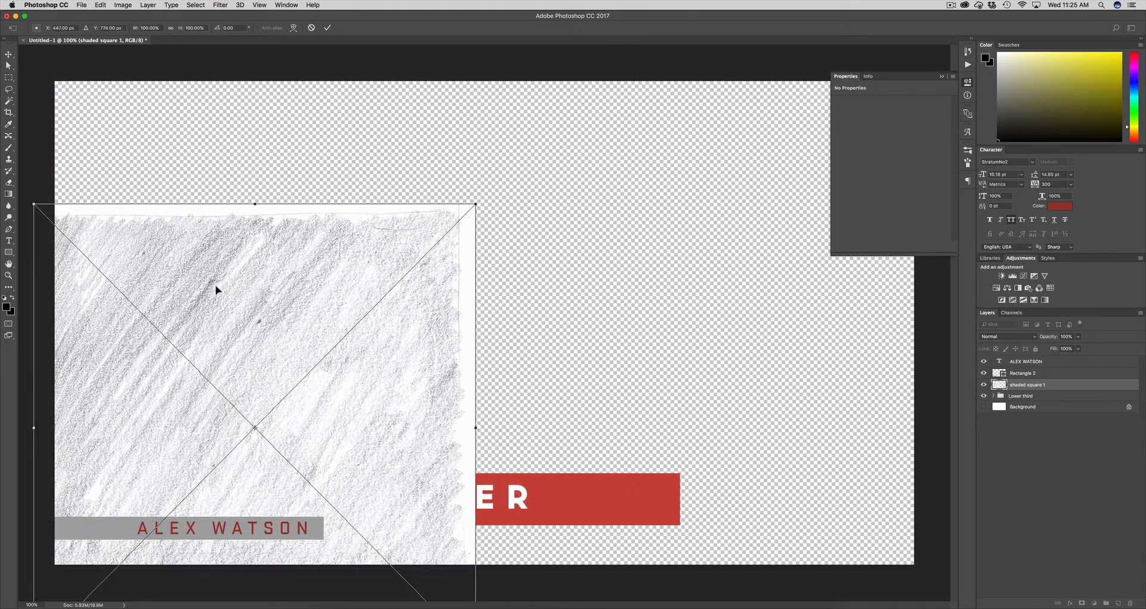
pyautogui.press('Return')
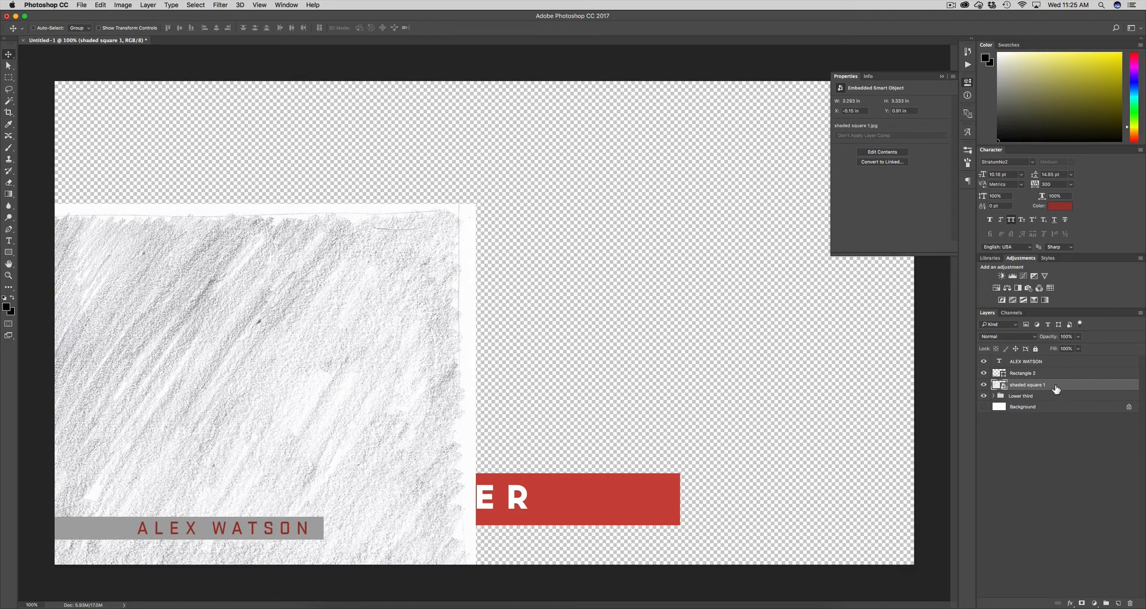
pyautogui.click(994, 396)
pyautogui.click(1055, 420)
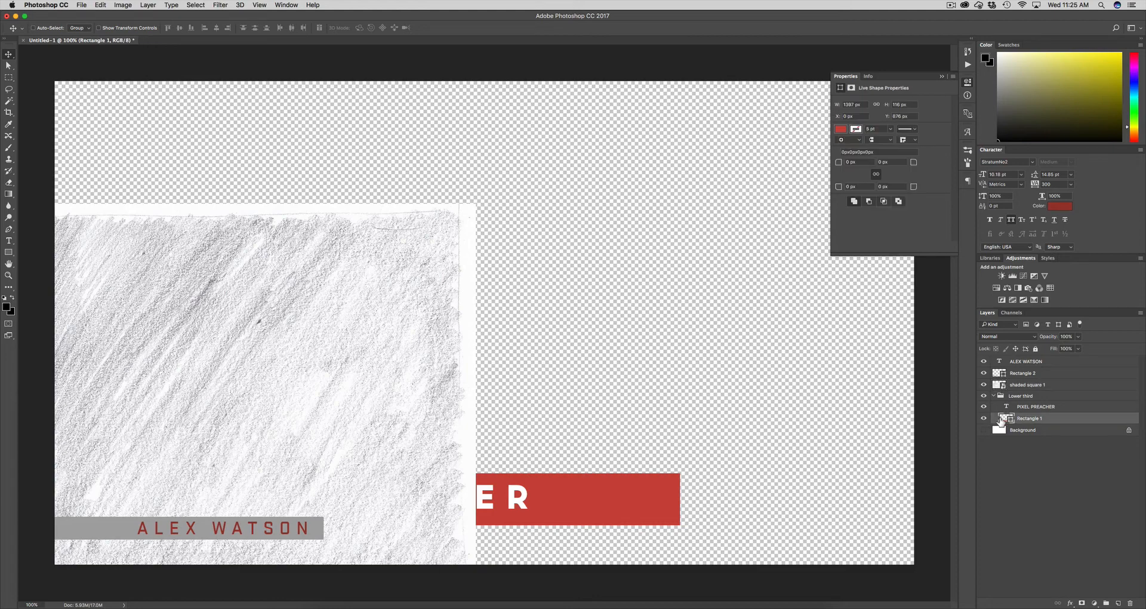
pyautogui.keyDown('super'); pyautogui.click(1001, 419); pyautogui.keyUp('super')
pyautogui.click(1054, 385)
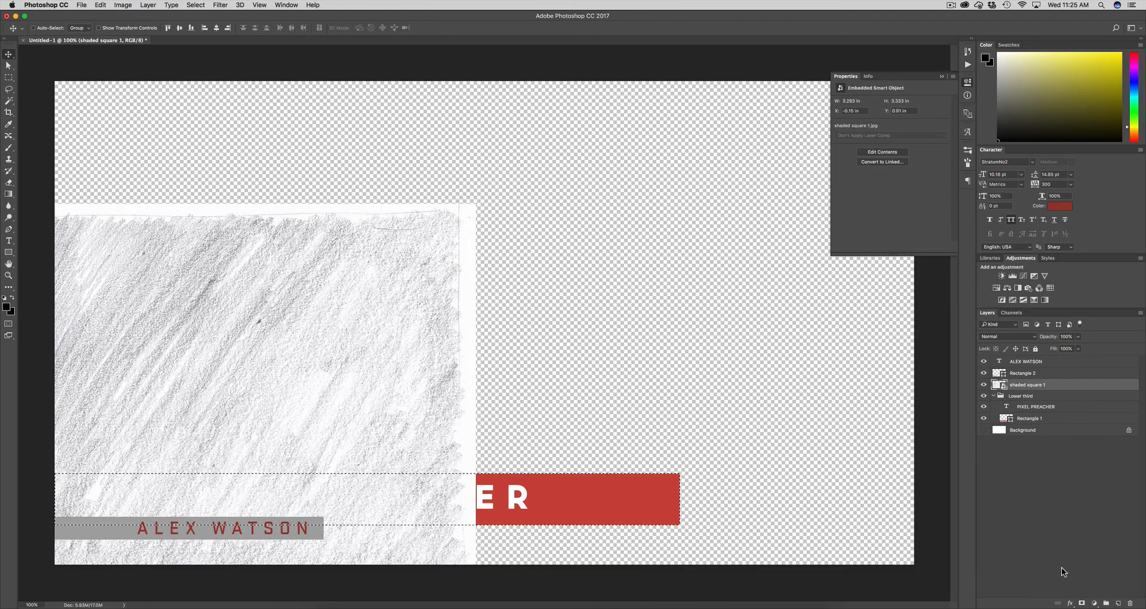
pyautogui.click(1082, 604)
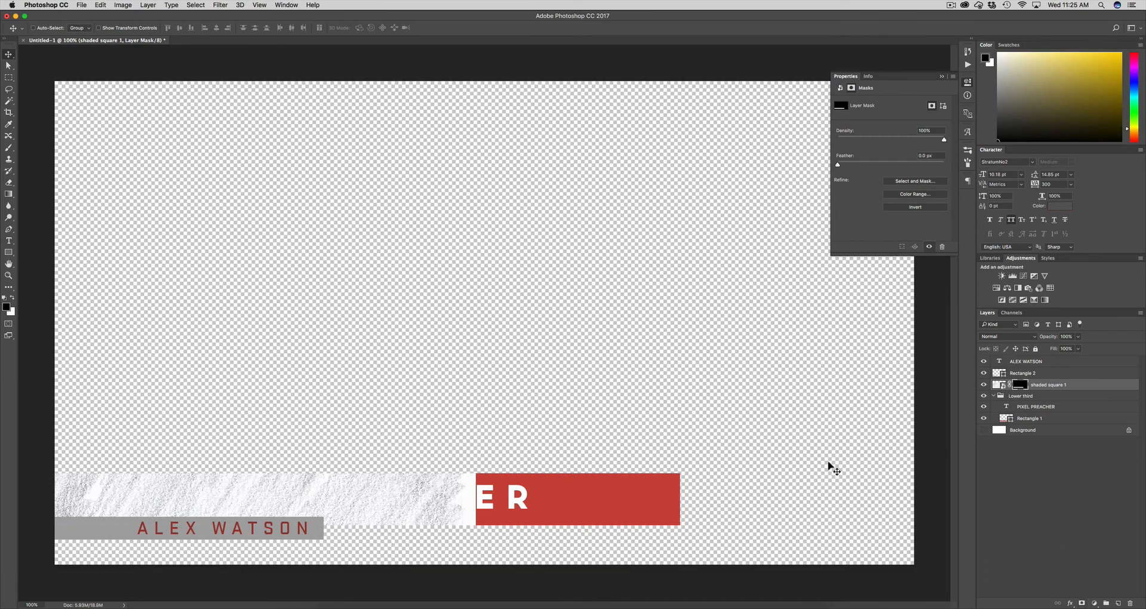
# Try the texture in Multiply blend mode, then delete the shaded square 1 layer
pyautogui.click(998, 385)
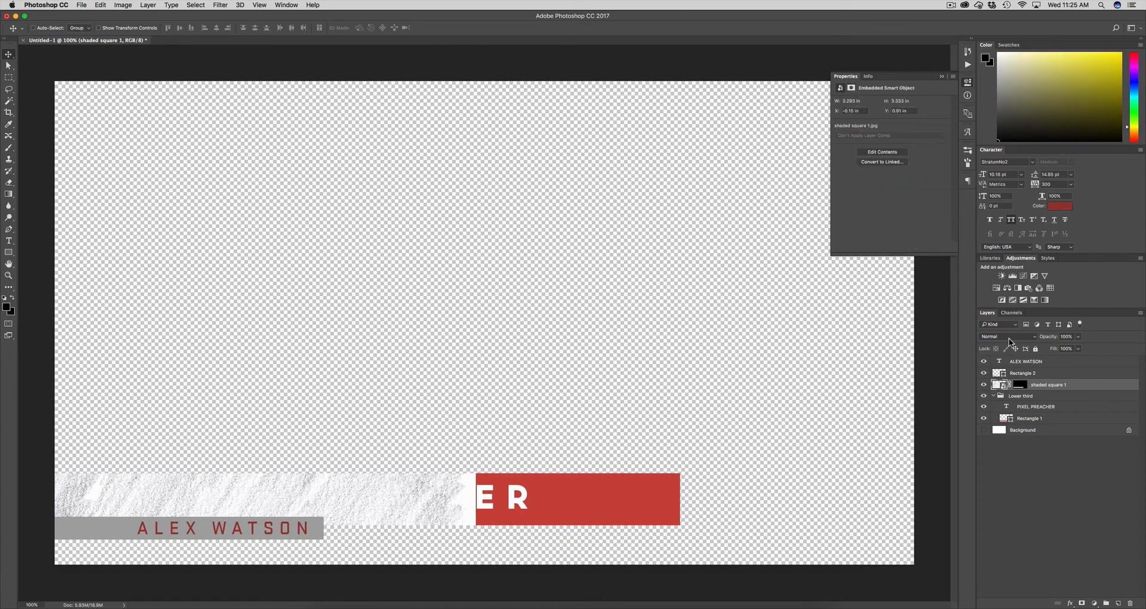
pyautogui.click(1006, 336)
pyautogui.click(1003, 364)
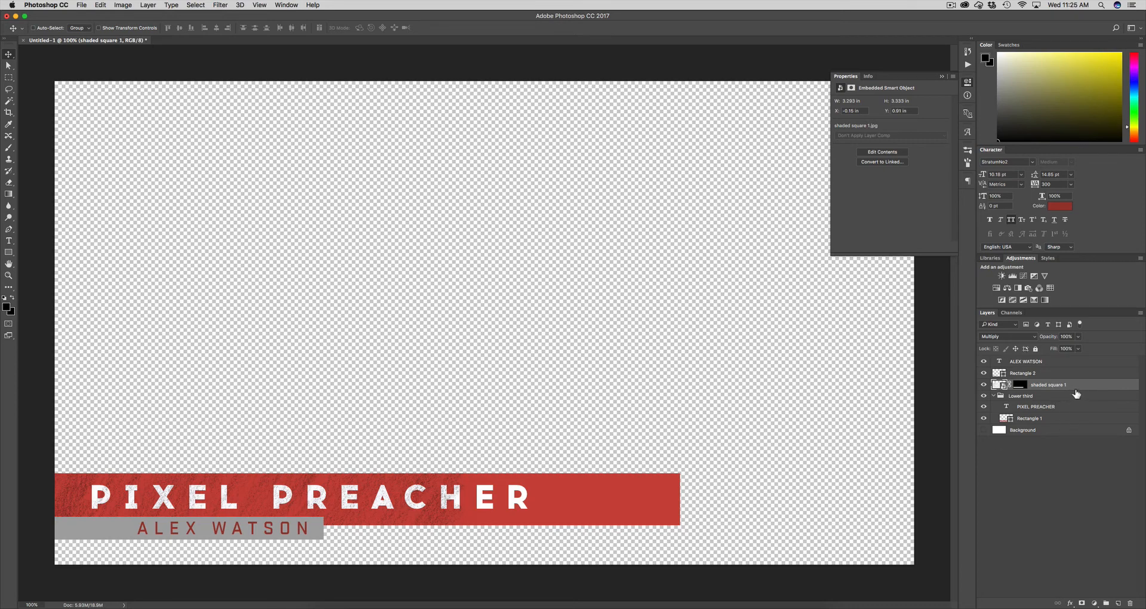
pyautogui.press('BackSpace')
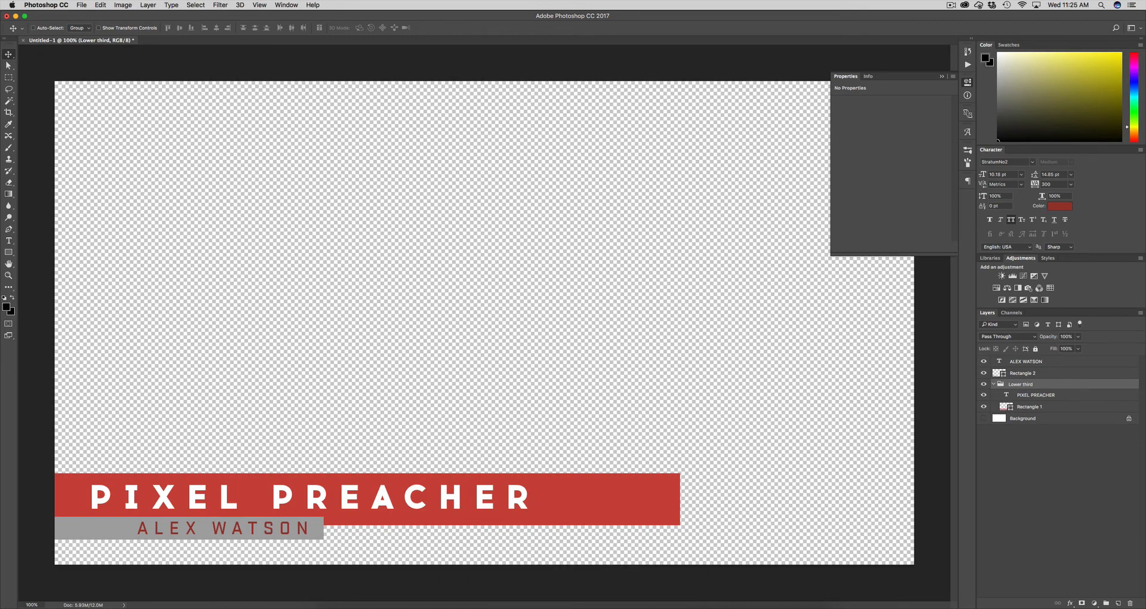
# Place the shaded square texture again, scaled down proportionally near the top-left
pyautogui.press('super+Tab')
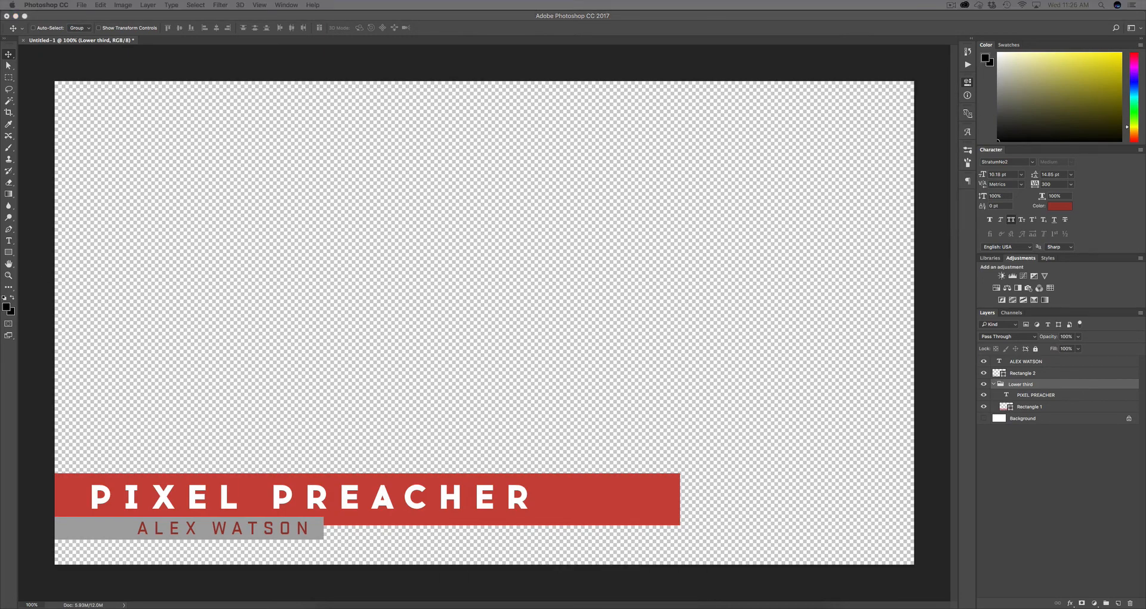
pyautogui.moveTo(251, 257)
pyautogui.mouseDown()
pyautogui.moveTo(289, 225)
pyautogui.moveTo(281, 236)
pyautogui.mouseUp()
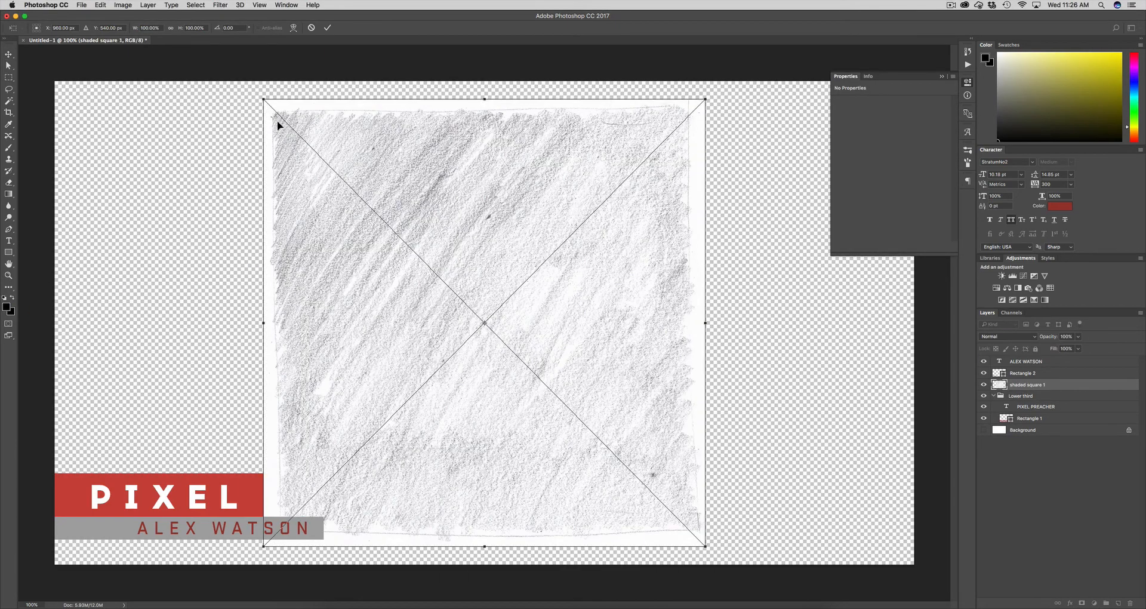
pyautogui.moveTo(267, 102); pyautogui.dragTo(200, 221)
pyautogui.press('Return')
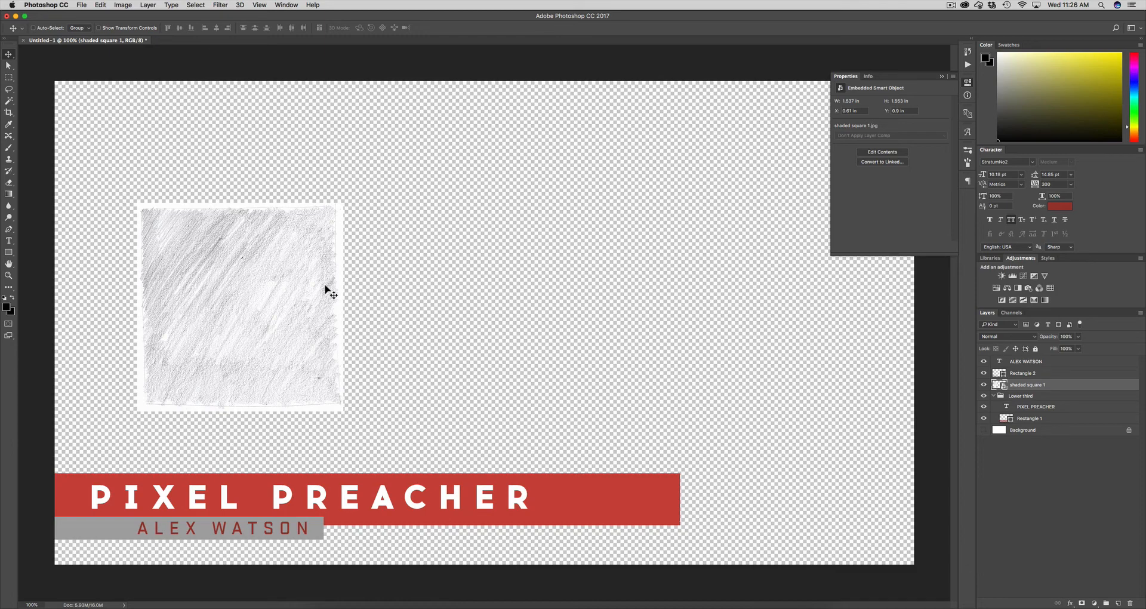
# Duplicate the texture square into a row of four and shift the row about 90 px left
pyautogui.press('super')
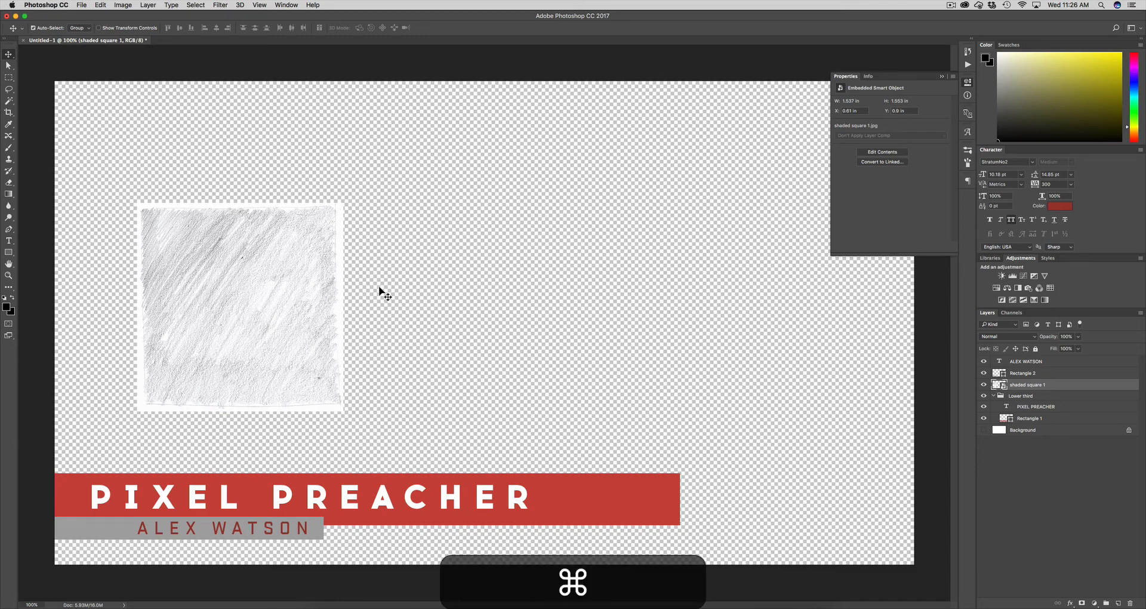
pyautogui.press('super+j')
pyautogui.moveTo(289, 287); pyautogui.dragTo(779, 283)
pyautogui.press('super+j')
pyautogui.press('super+j')
pyautogui.keyDown('shift'); pyautogui.click(1066, 420); pyautogui.keyUp('shift')
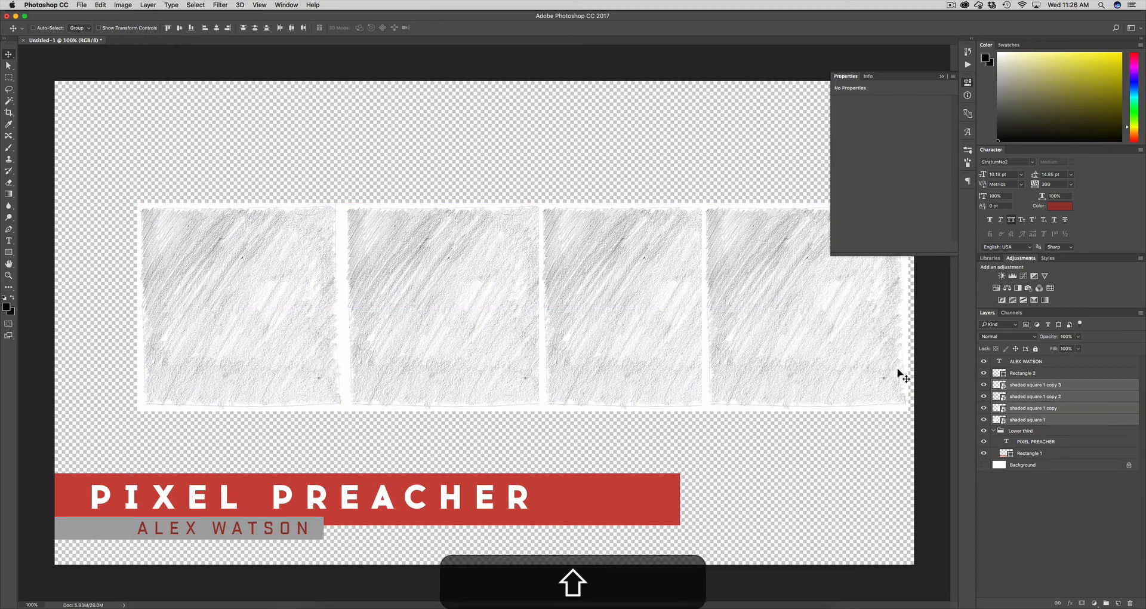
pyautogui.hotkey('shift', 'v')
pyautogui.moveTo(800, 340)
pyautogui.mouseDown()
pyautogui.moveTo(737, 325)
pyautogui.moveTo(758, 328)
pyautogui.moveTo(749, 325)
pyautogui.mouseUp()
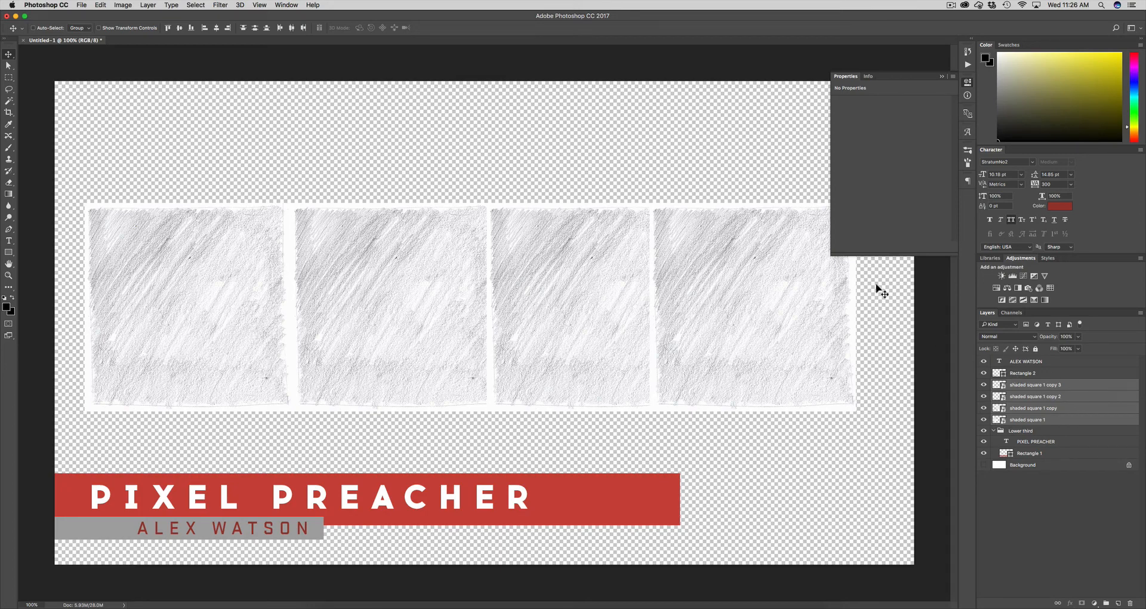
# Merge the four shaded square layers into one and set up a 125 px Clone Stamp brush
pyautogui.press('super')
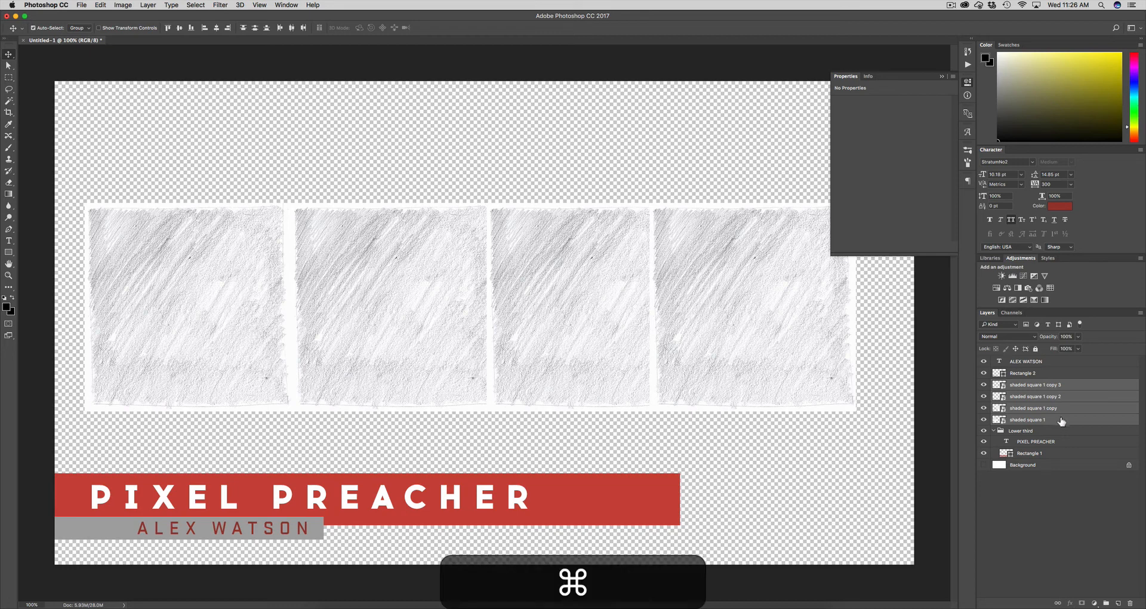
pyautogui.press('super+e')
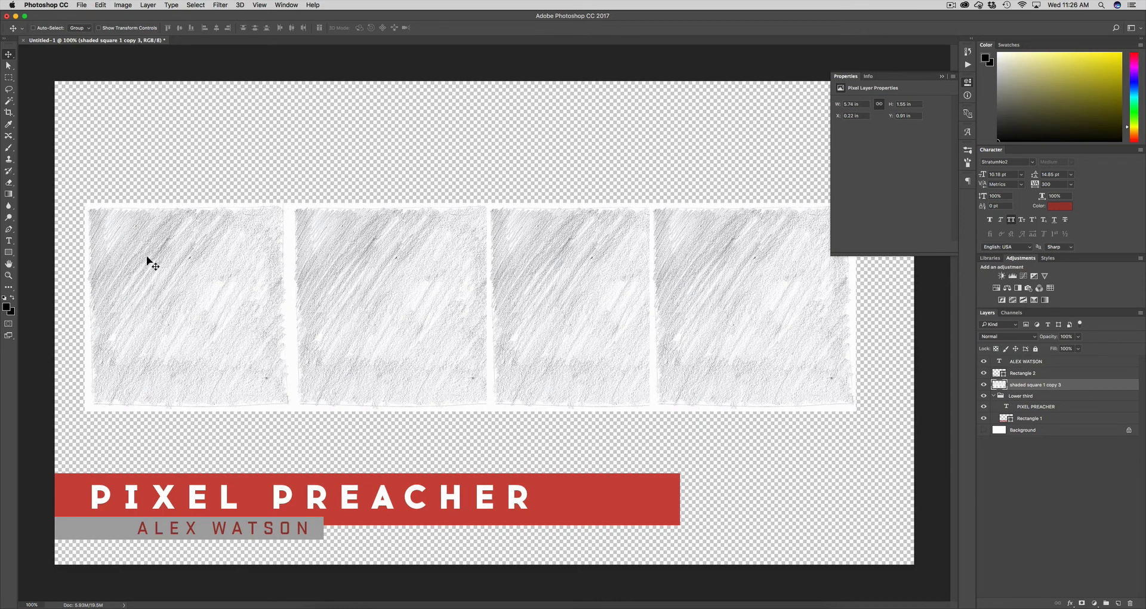
pyautogui.click(9, 161)
pyautogui.press(']')
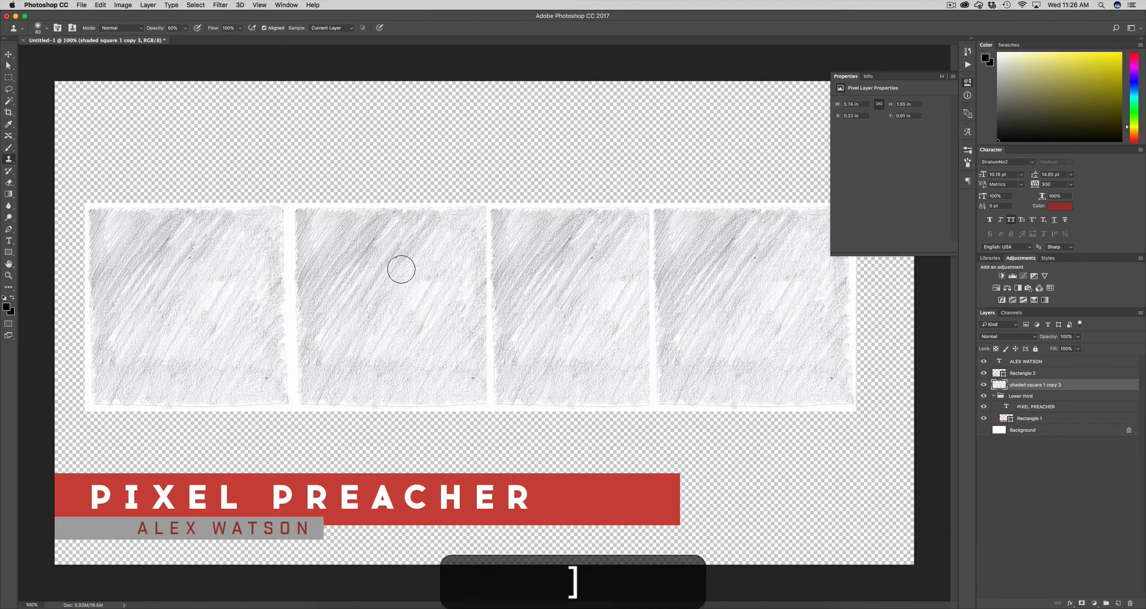
pyautogui.press(']')
pyautogui.press(']')
pyautogui.press(']')
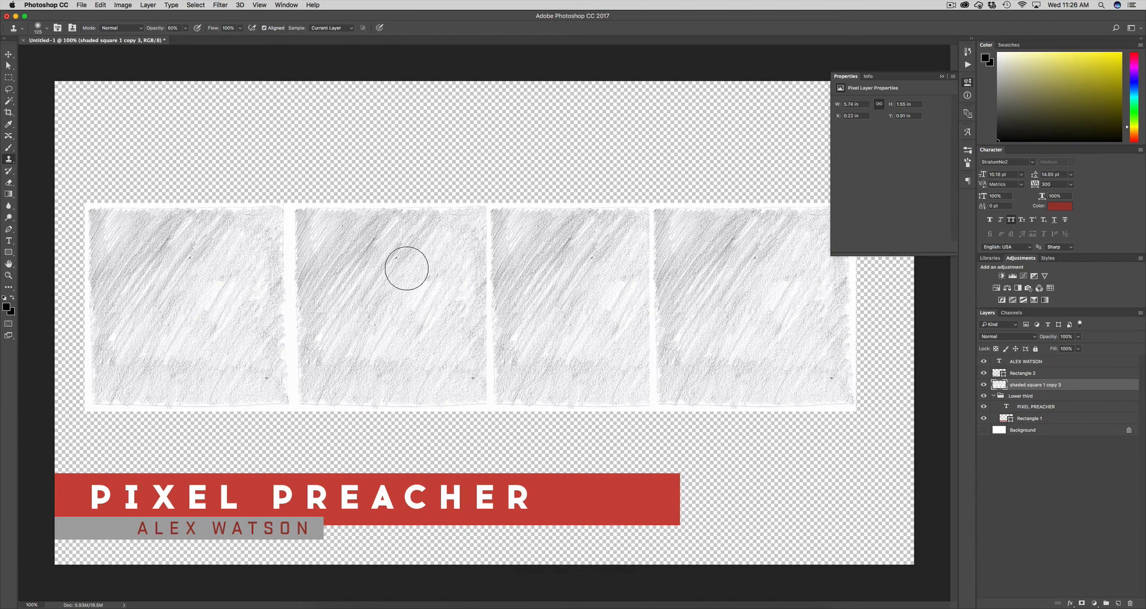
pyautogui.press('alt')
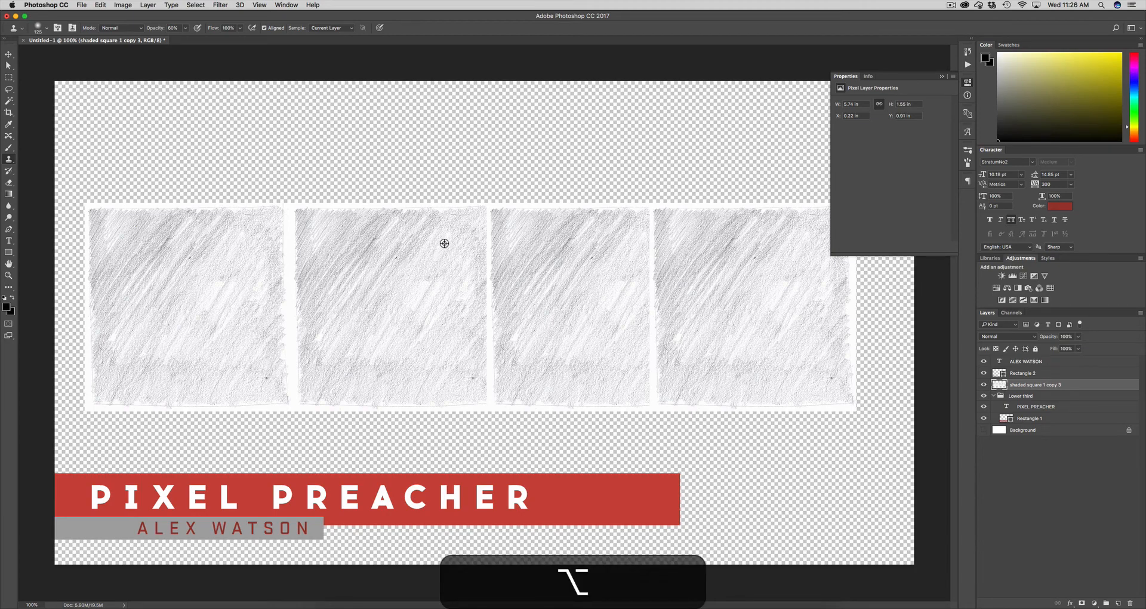
# Clone texture from the second square over the gap between the first two squares at 100% opacity
pyautogui.keyDown('alt'); pyautogui.click(444, 243); pyautogui.keyUp('alt')
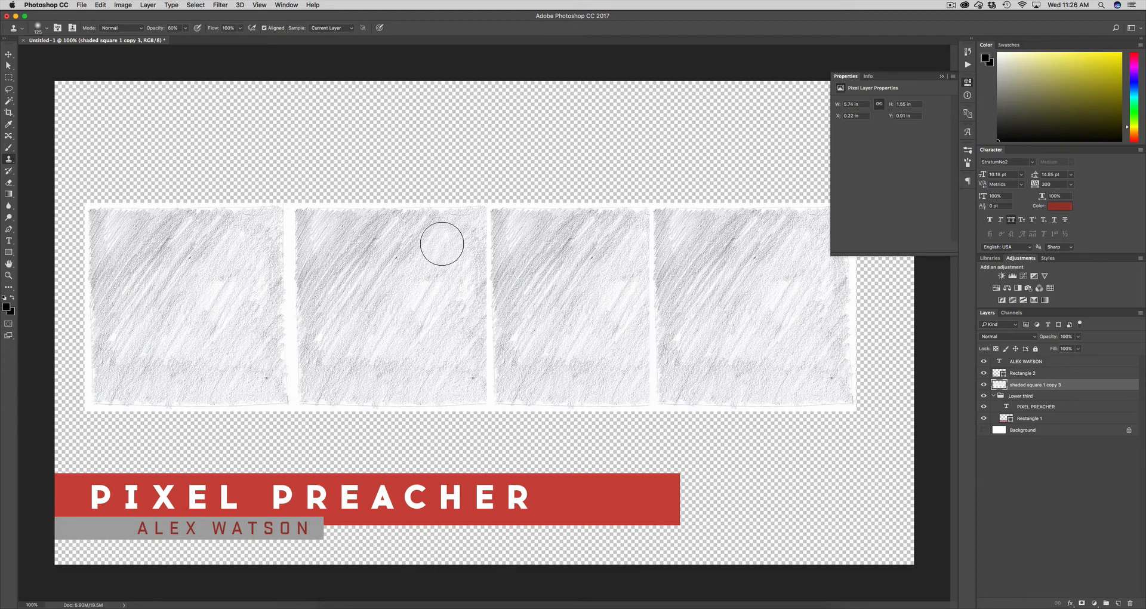
pyautogui.moveTo(309, 248)
pyautogui.mouseDown()
pyautogui.moveTo(292, 253)
pyautogui.moveTo(288, 294)
pyautogui.moveTo(288, 285)
pyautogui.mouseUp()
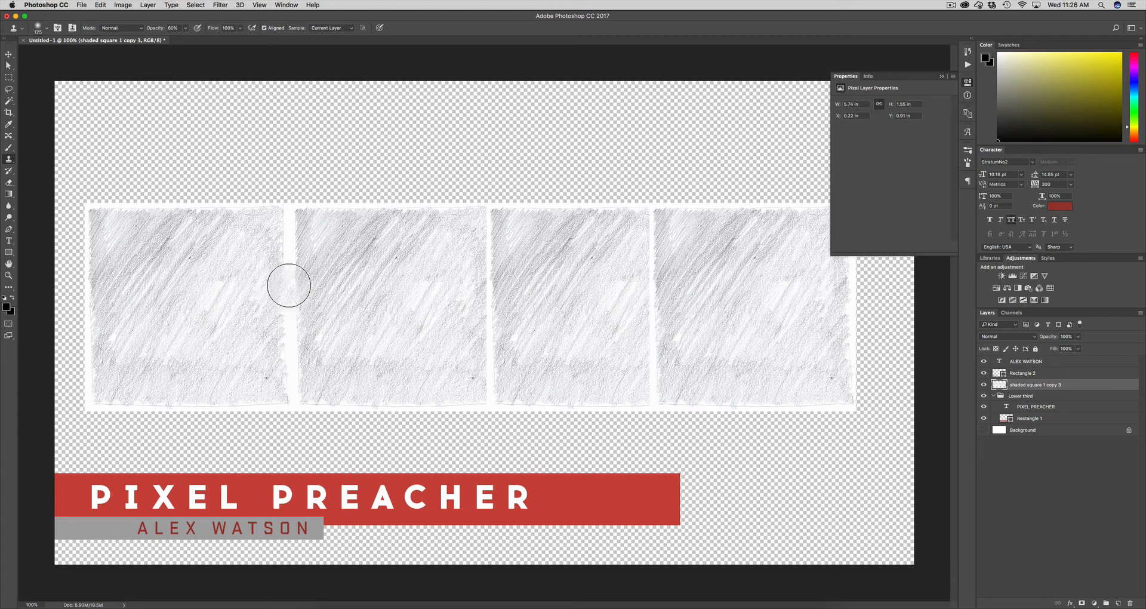
pyautogui.press('super+z')
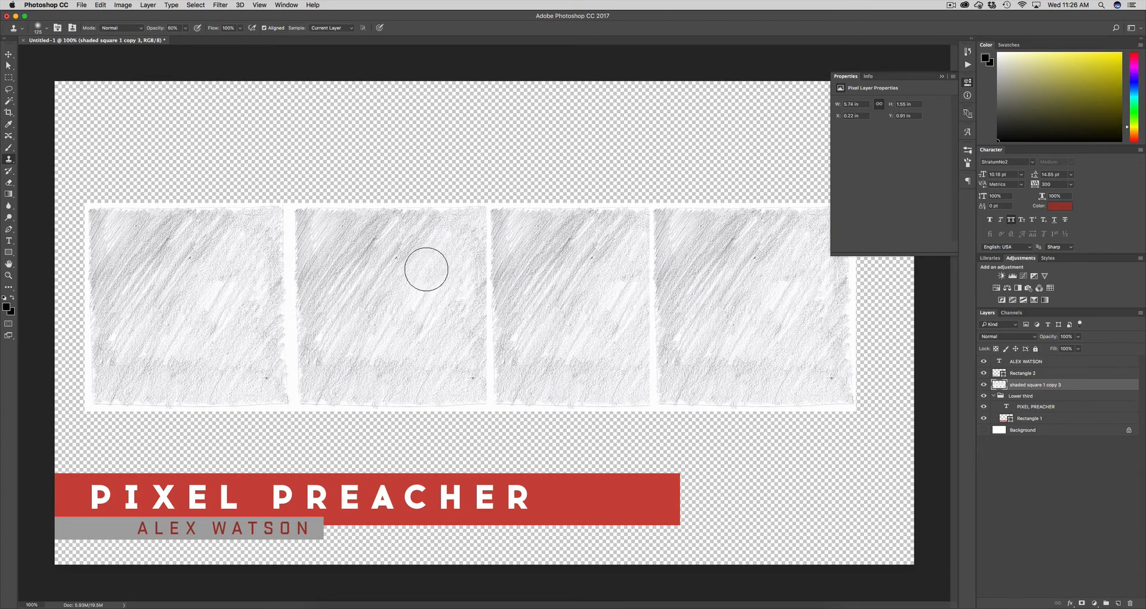
pyautogui.press('alt')
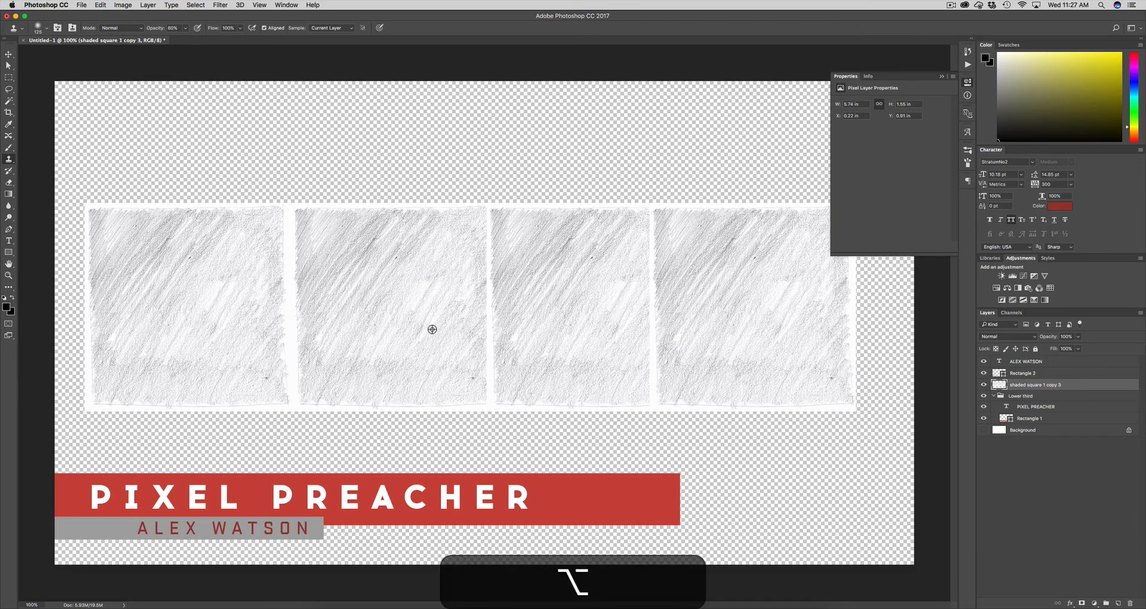
pyautogui.keyDown('alt'); pyautogui.click(447, 259); pyautogui.keyUp('alt')
pyautogui.moveTo(304, 235)
pyautogui.mouseDown()
pyautogui.moveTo(294, 225)
pyautogui.moveTo(286, 281)
pyautogui.moveTo(295, 265)
pyautogui.moveTo(299, 328)
pyautogui.moveTo(236, 200)
pyautogui.mouseUp()
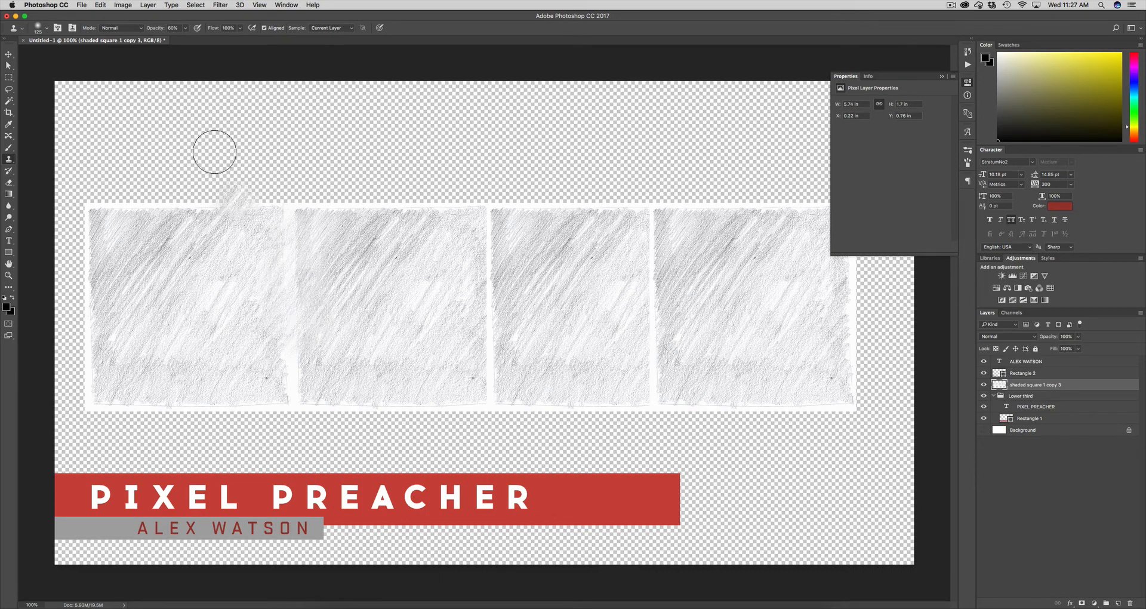
pyautogui.press('super+z')
pyautogui.moveTo(155, 28); pyautogui.dragTo(198, 30)
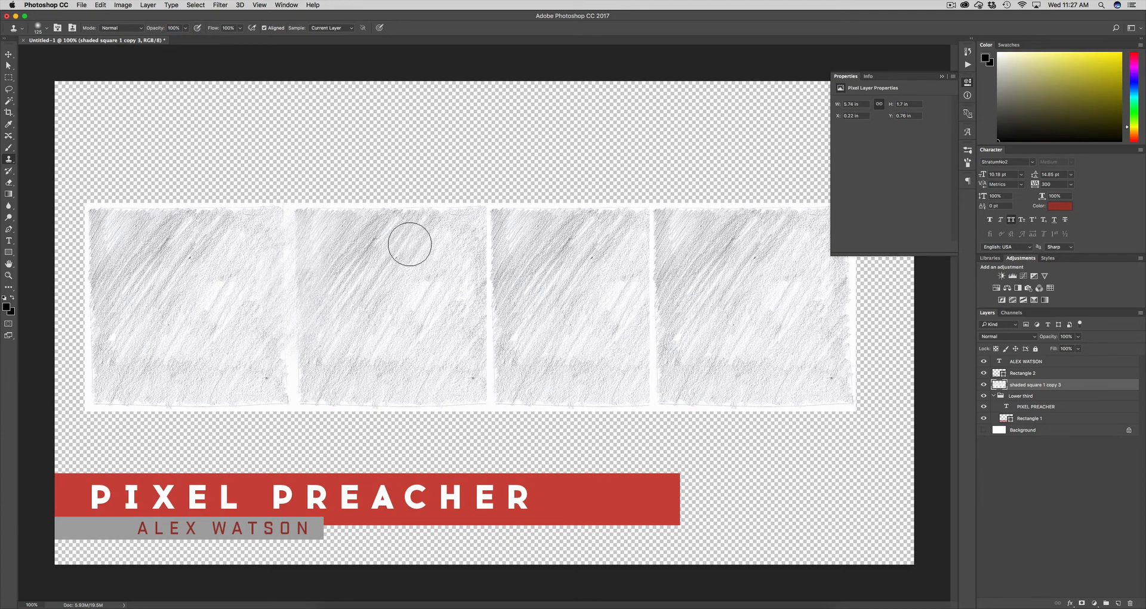
pyautogui.press('s')
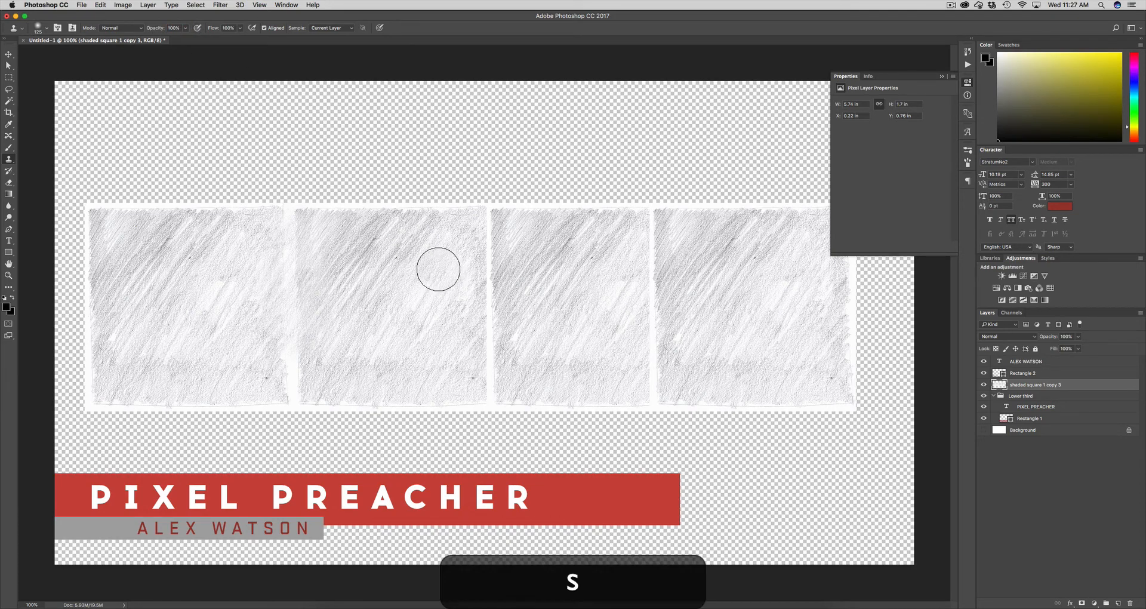
pyautogui.keyDown('alt'); pyautogui.click(435, 258); pyautogui.keyUp('alt')
pyautogui.moveTo(296, 251)
pyautogui.mouseDown()
pyautogui.moveTo(281, 263)
pyautogui.moveTo(296, 388)
pyautogui.moveTo(299, 376)
pyautogui.moveTo(282, 382)
pyautogui.moveTo(302, 374)
pyautogui.mouseUp()
# Clone texture over the remaining two gaps, then move the band down over the lower-third bars
pyautogui.press('s')
pyautogui.keyDown('alt'); pyautogui.click(390, 337); pyautogui.keyUp('alt')
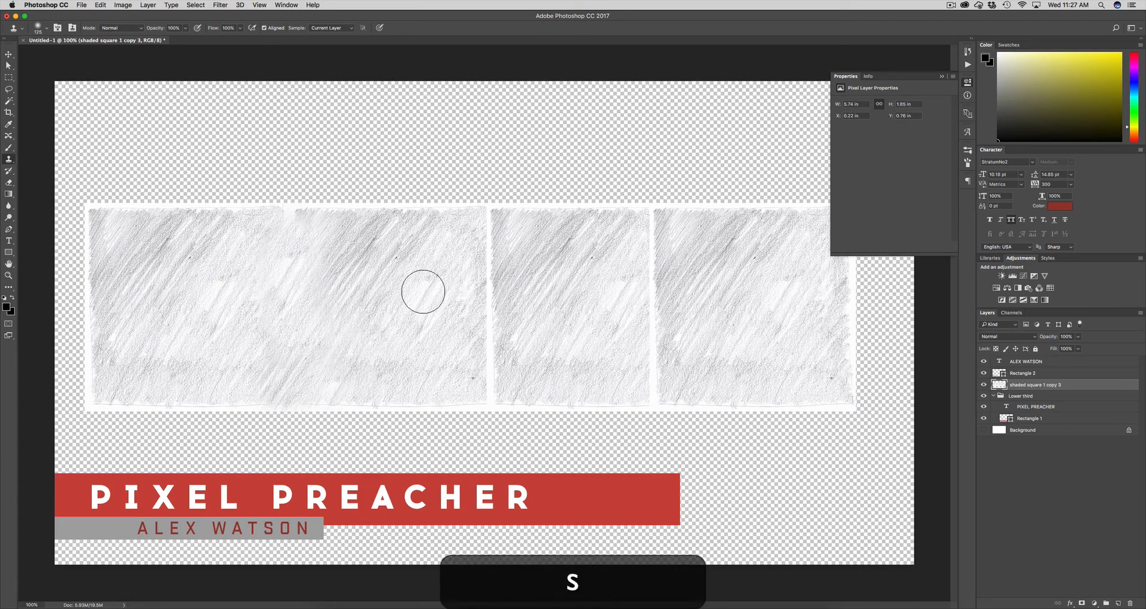
pyautogui.keyDown('alt'); pyautogui.click(376, 301); pyautogui.keyUp('alt')
pyautogui.moveTo(483, 376)
pyautogui.mouseDown()
pyautogui.moveTo(495, 309)
pyautogui.moveTo(461, 311)
pyautogui.moveTo(484, 300)
pyautogui.moveTo(483, 243)
pyautogui.mouseUp()
pyautogui.keyDown('alt'); pyautogui.click(366, 333); pyautogui.keyUp('alt')
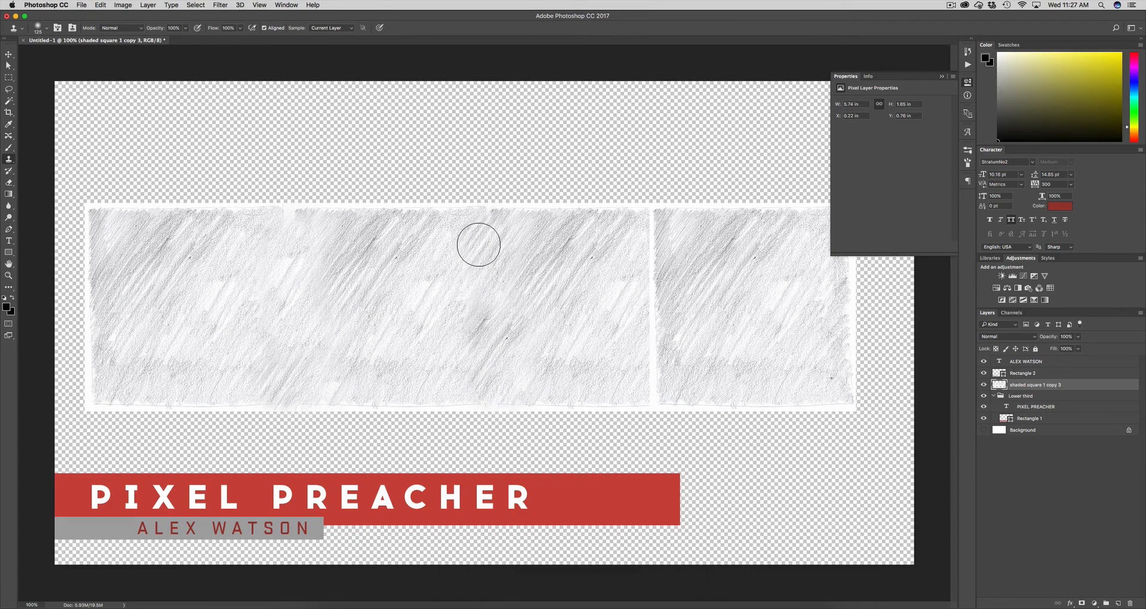
pyautogui.press('s')
pyautogui.keyDown('alt'); pyautogui.click(393, 292); pyautogui.keyUp('alt')
pyautogui.moveTo(655, 227); pyautogui.dragTo(653, 389)
pyautogui.keyDown('alt'); pyautogui.click(532, 238); pyautogui.keyUp('alt')
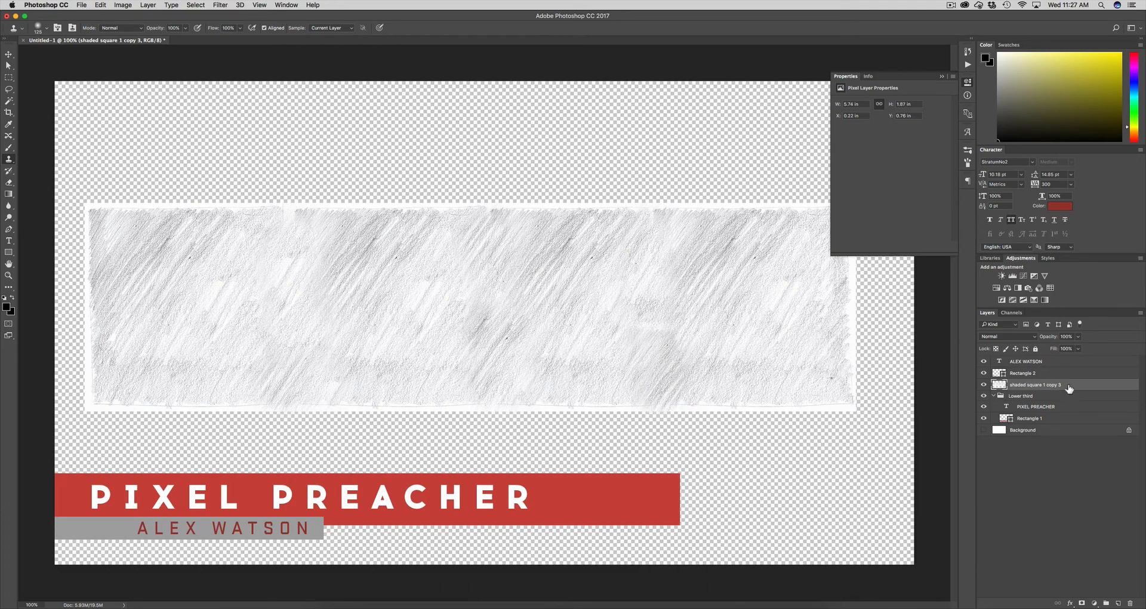
pyautogui.press('v')
pyautogui.moveTo(422, 325); pyautogui.dragTo(352, 472)
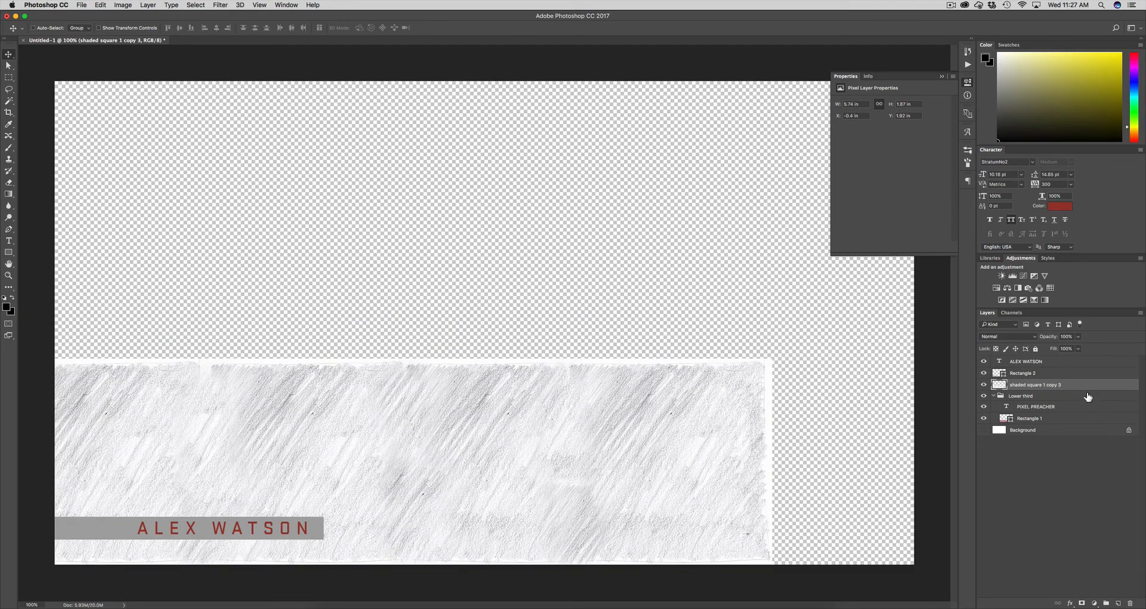
# Mask the texture layer to Rectangle 1's red bar shape
pyautogui.keyDown('super'); pyautogui.click(1003, 421); pyautogui.keyUp('super')
pyautogui.click(1082, 603)
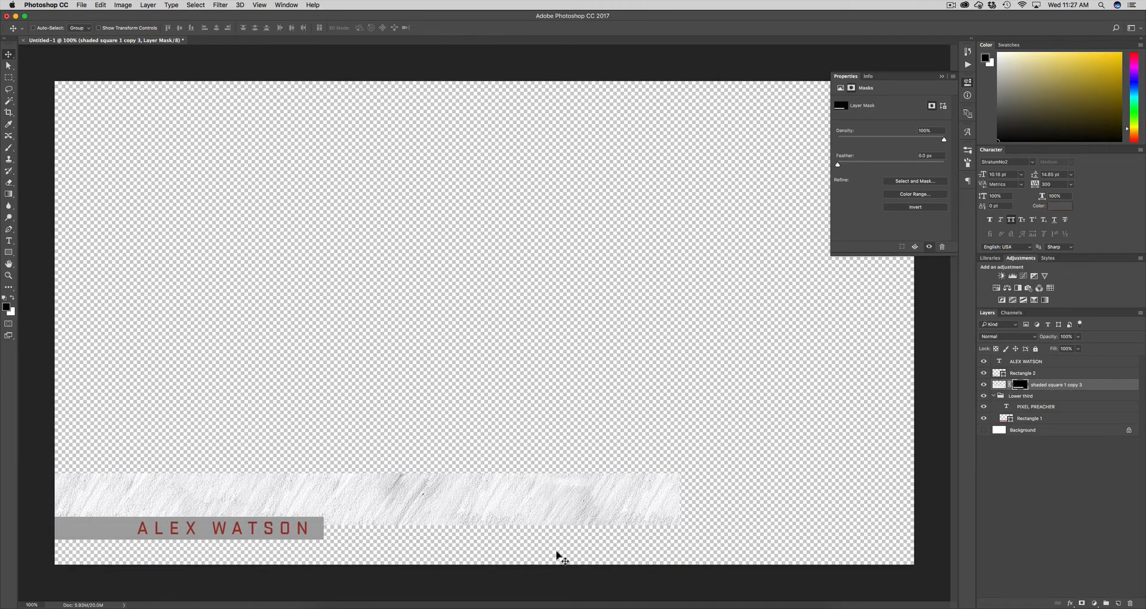
pyautogui.click(1094, 388)
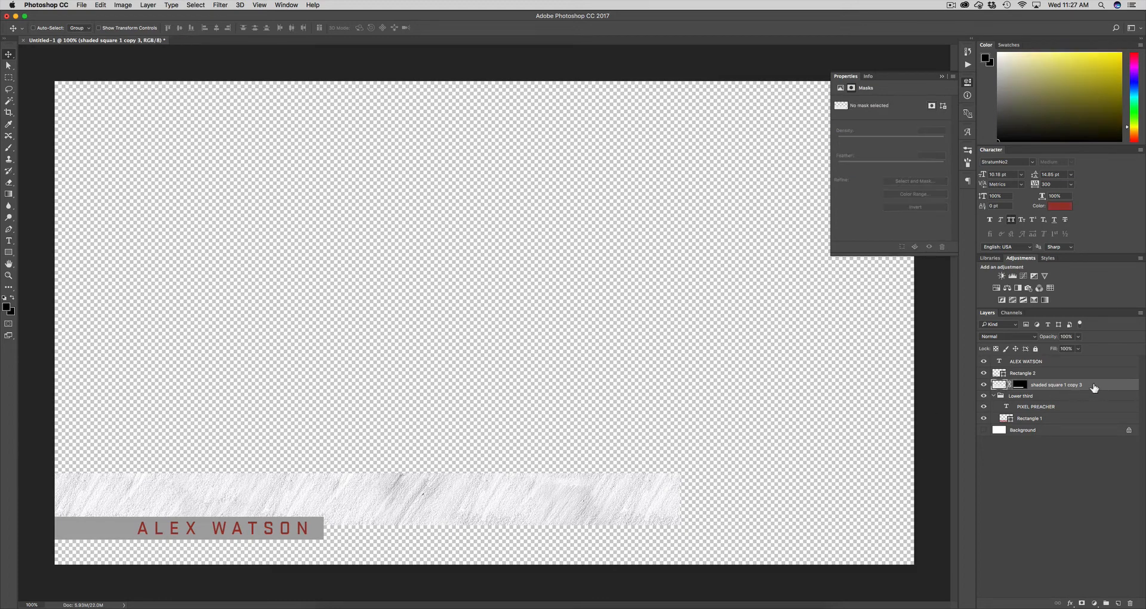
# Set the texture layer's blend mode to Multiply over the red bar
pyautogui.press('v')
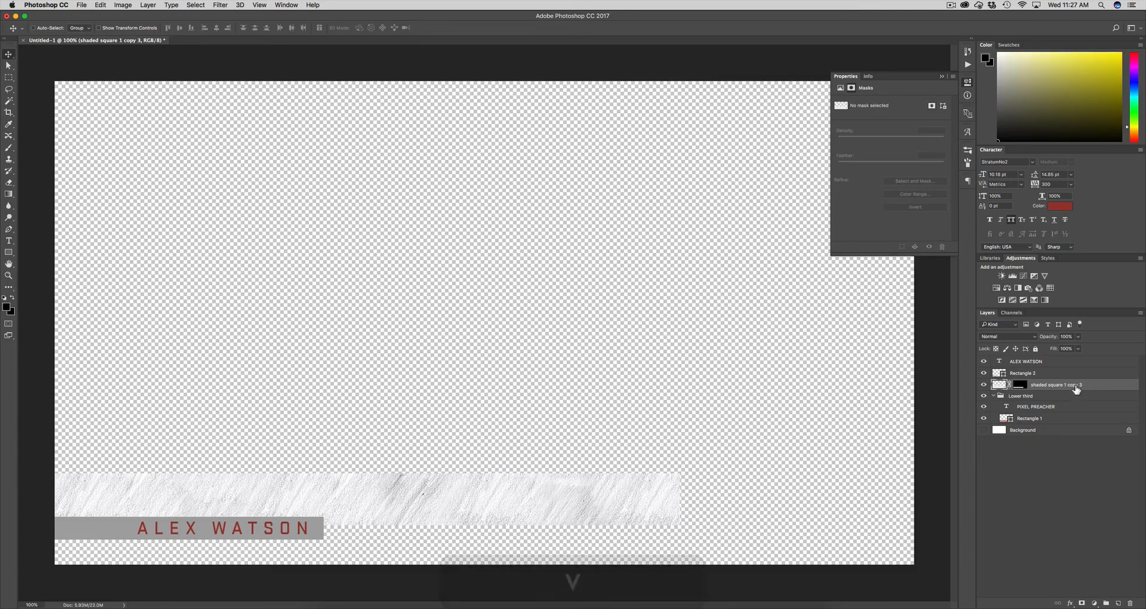
pyautogui.press('shift')
pyautogui.hotkey('shift', '=')
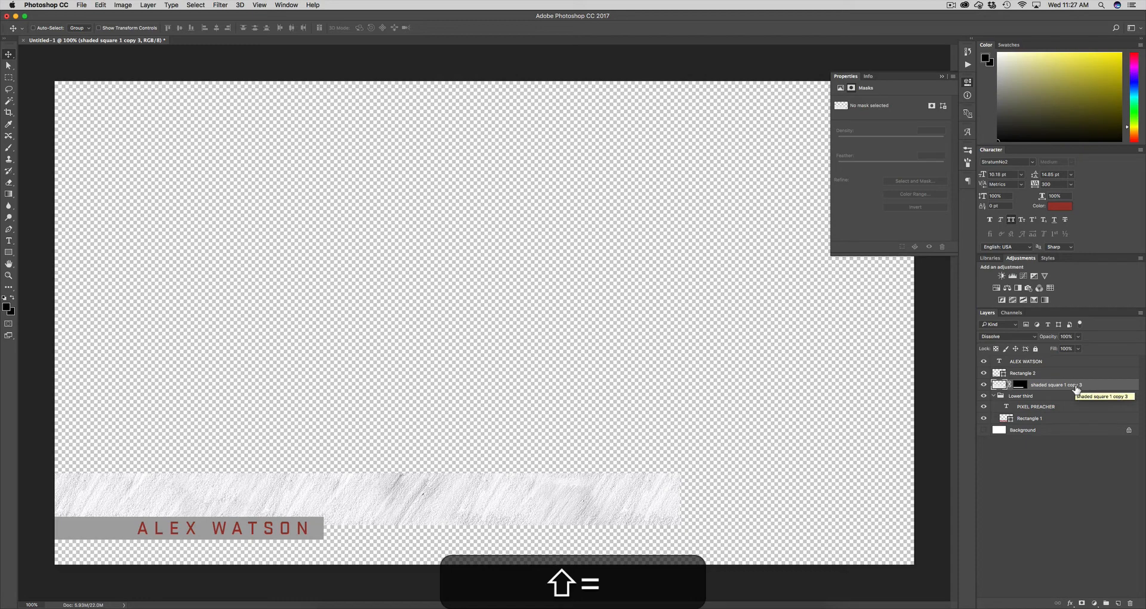
pyautogui.hotkey('shift', '=')
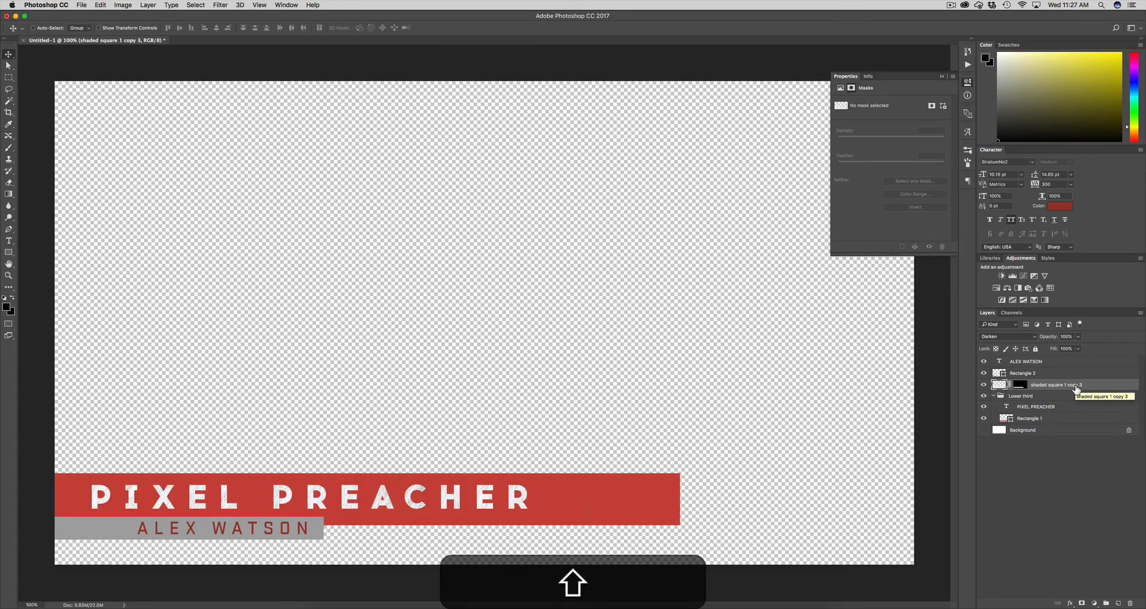
pyautogui.hotkey('shift', '=')
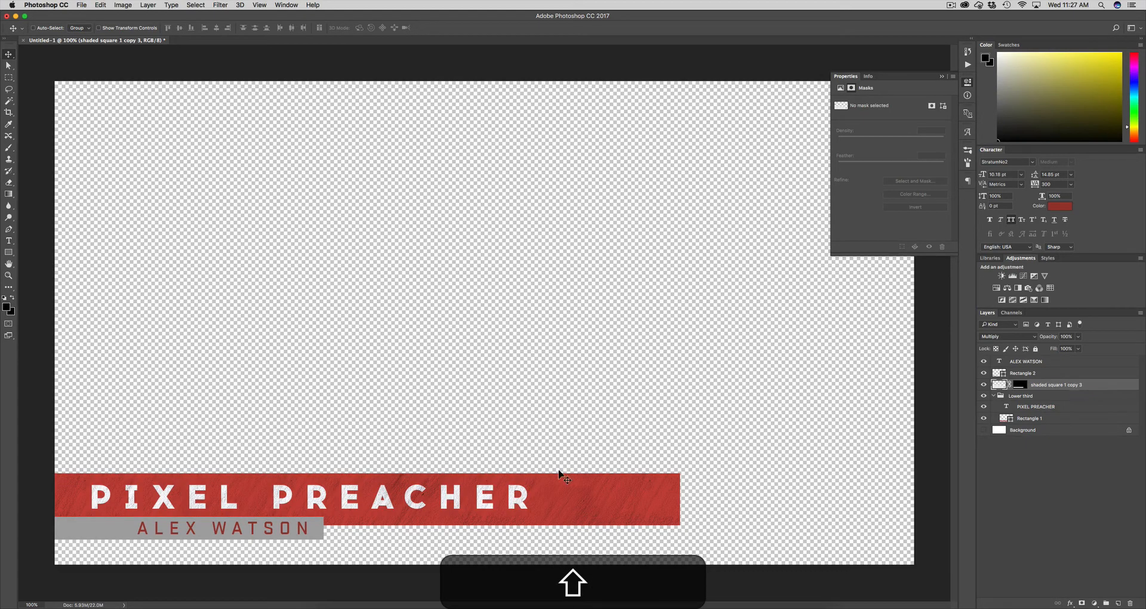